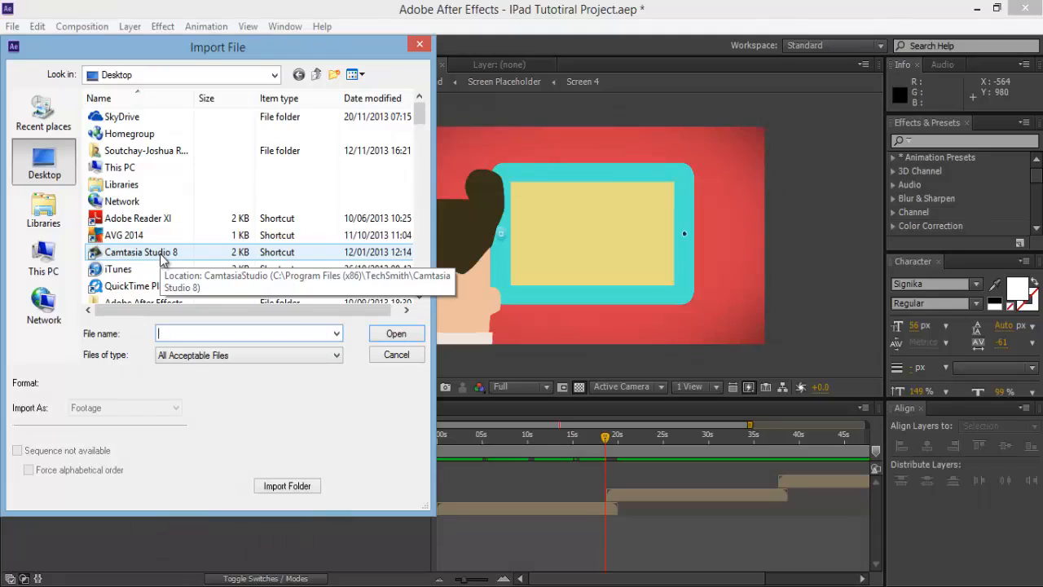
- Import Arm Image.psd from the desktop, interpreting its alpha channel as premultiplied and matted with black
{"action": "type", "text": "ha"}
{"action": "key", "text": "BackSpace"}
{"action": "key", "text": "BackSpace"}
{"action": "type", "text": "a"}
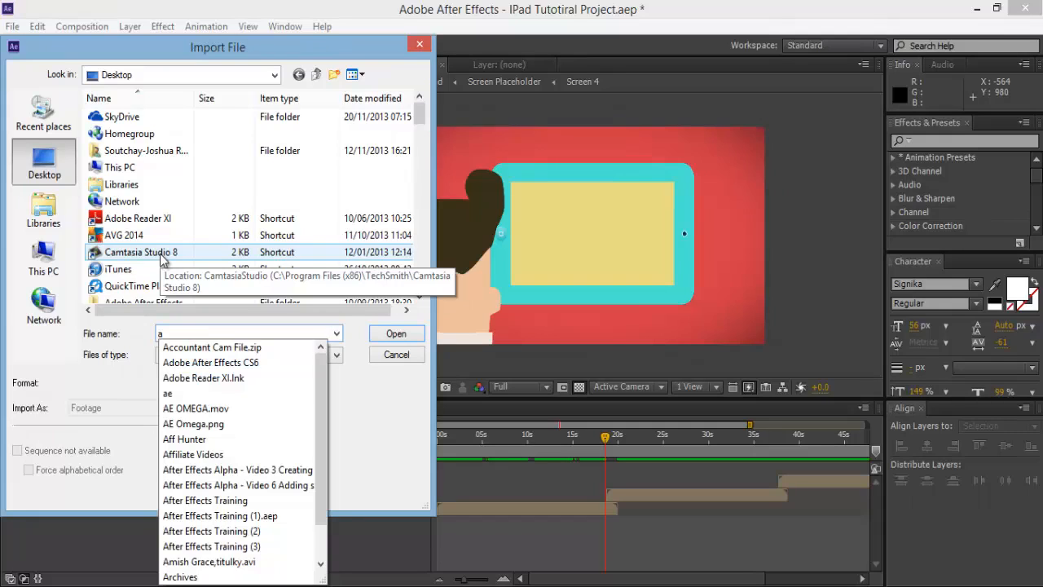
{"action": "type", "text": "rm"}
{"action": "key", "text": "Down"}
{"action": "key", "text": "Return"}
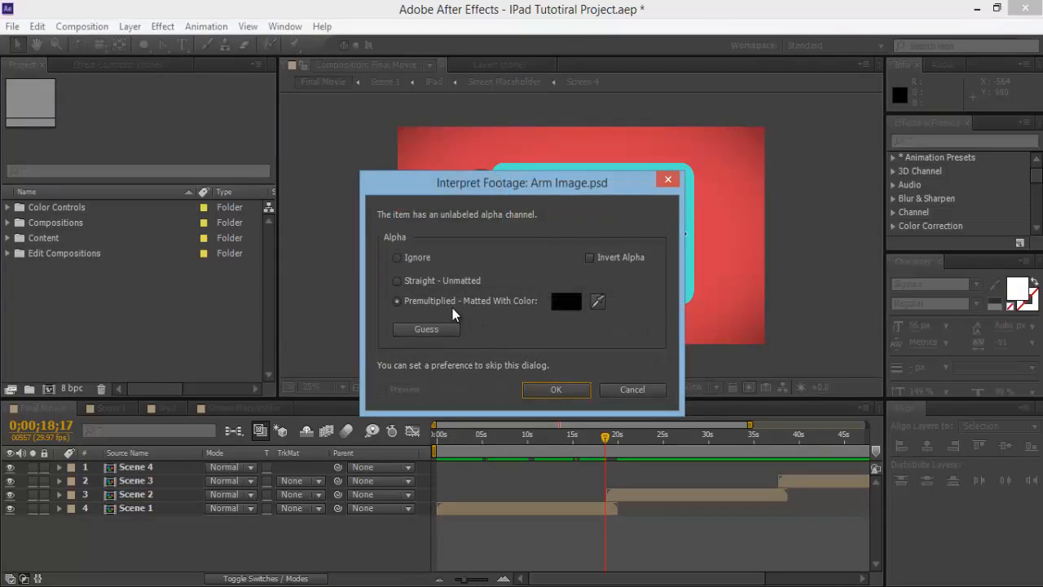
{"action": "left_click", "coordinate": [557, 389]}
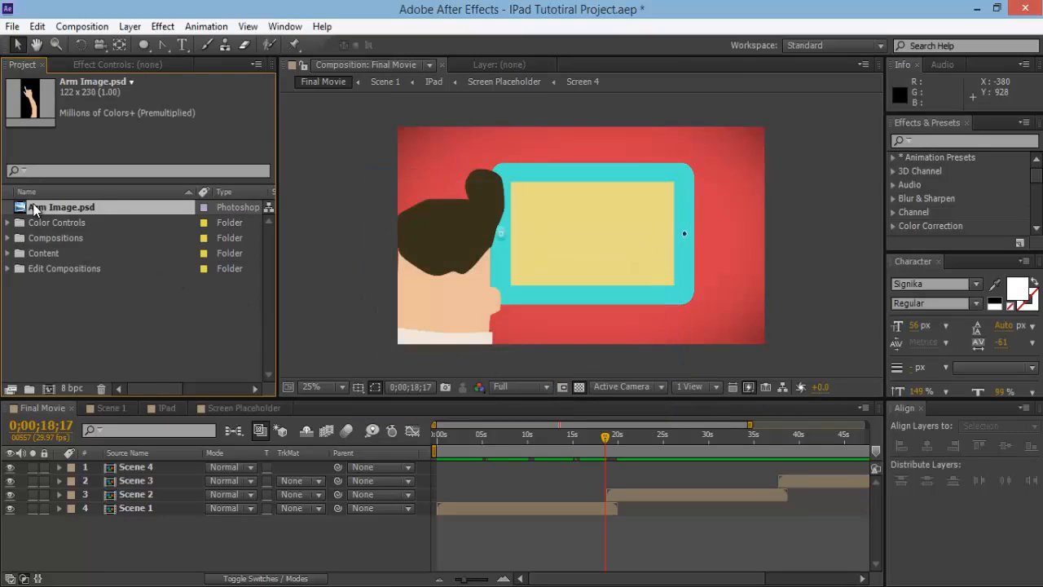
- Add Arm Image.psd as the top layer of the Final Movie composition and enlarge it to about 597%
{"action": "left_click_drag", "start_coordinate": [33, 209], "coordinate": [688, 413]}
{"action": "left_click_drag", "start_coordinate": [622, 300], "coordinate": [640, 334]}
{"action": "left_click", "coordinate": [792, 333]}
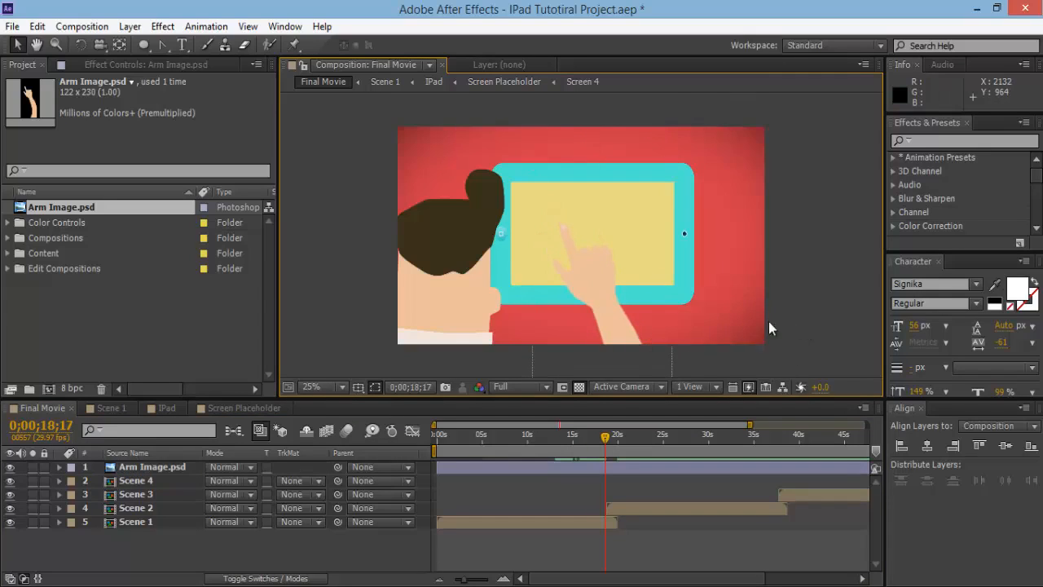
- Reposition the arm layer so the index finger rests near the middle of the tablet screen
{"action": "left_click", "coordinate": [144, 468]}
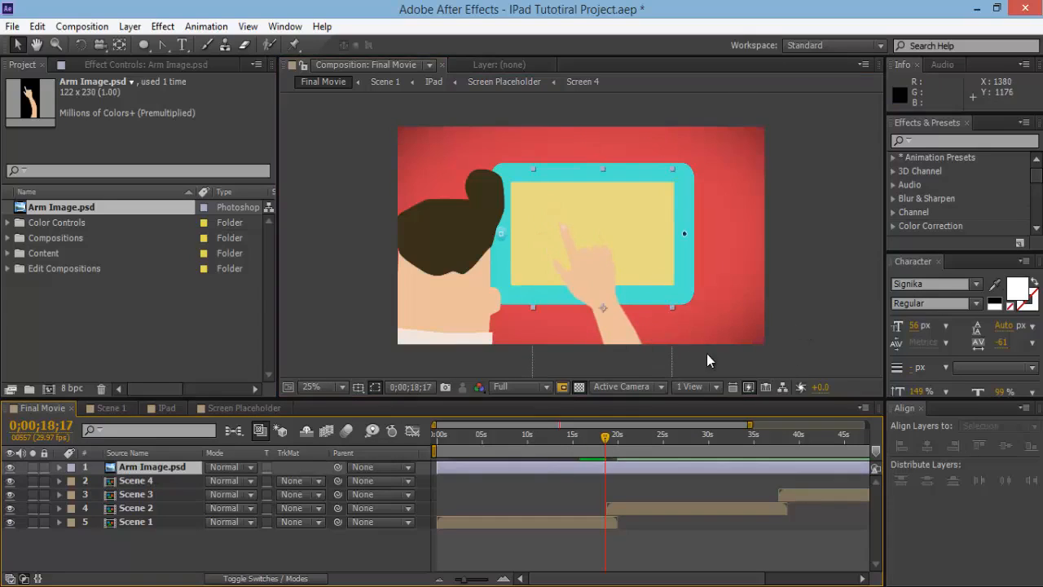
{"action": "left_click_drag", "start_coordinate": [640, 330], "coordinate": [631, 260]}
{"action": "left_click", "coordinate": [822, 285]}
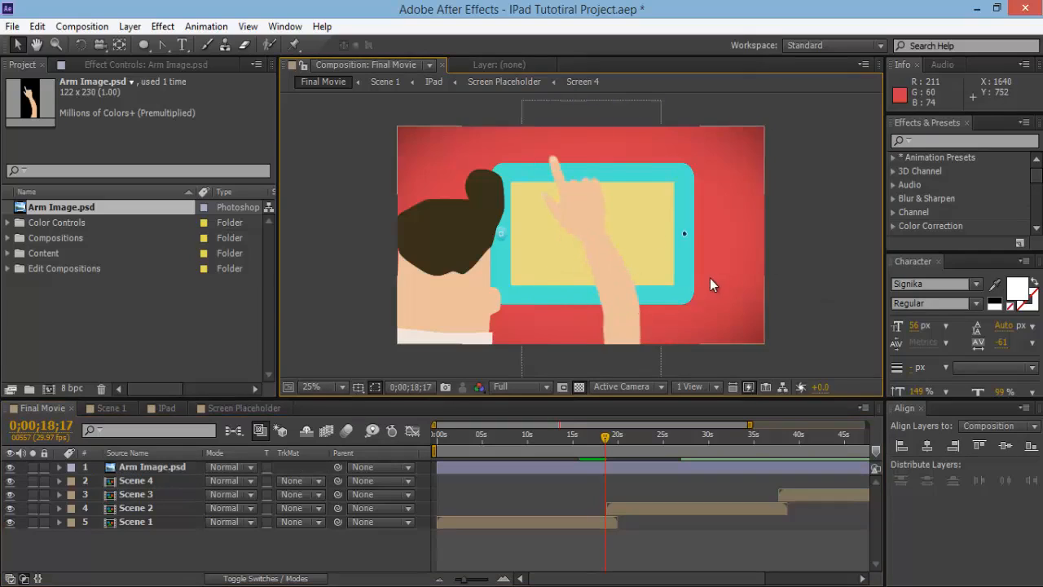
{"action": "key", "text": "period"}
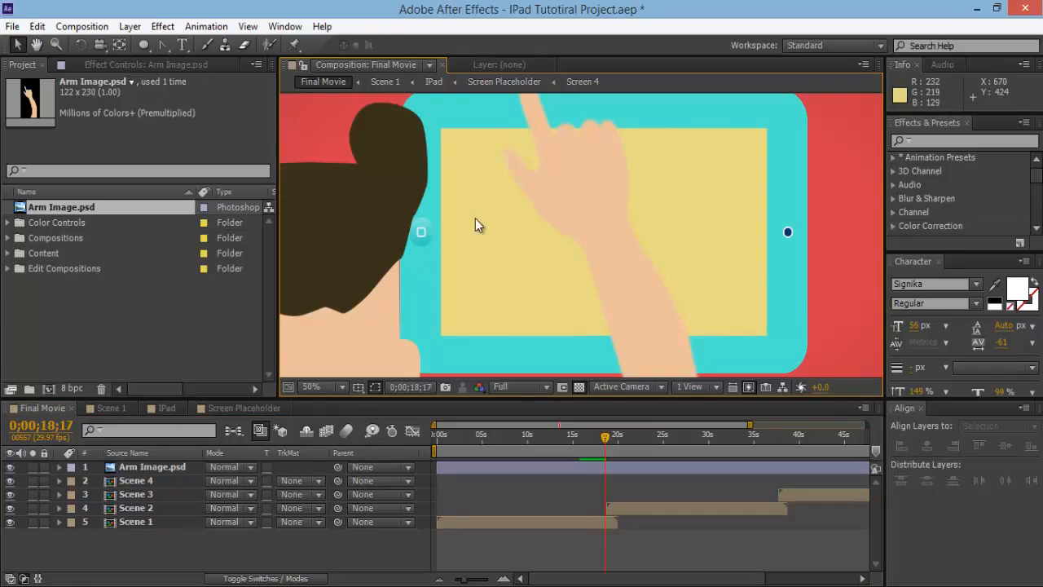
{"action": "key", "text": "comma"}
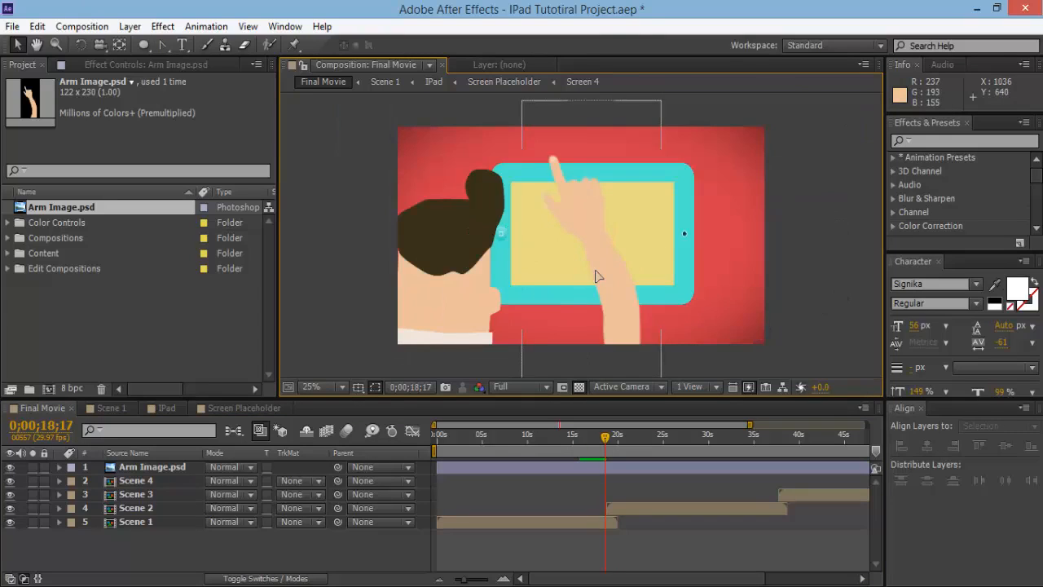
{"action": "left_click_drag", "start_coordinate": [596, 276], "coordinate": [606, 334]}
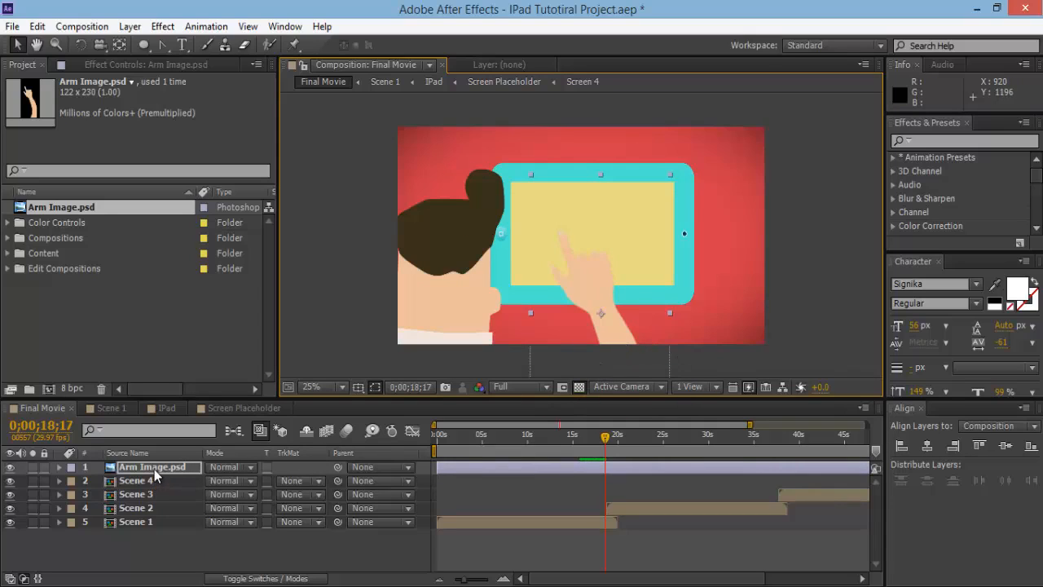
- Rotate the arm layer to 38° and move it down toward the tablet's lower edge
{"action": "key", "text": "r"}
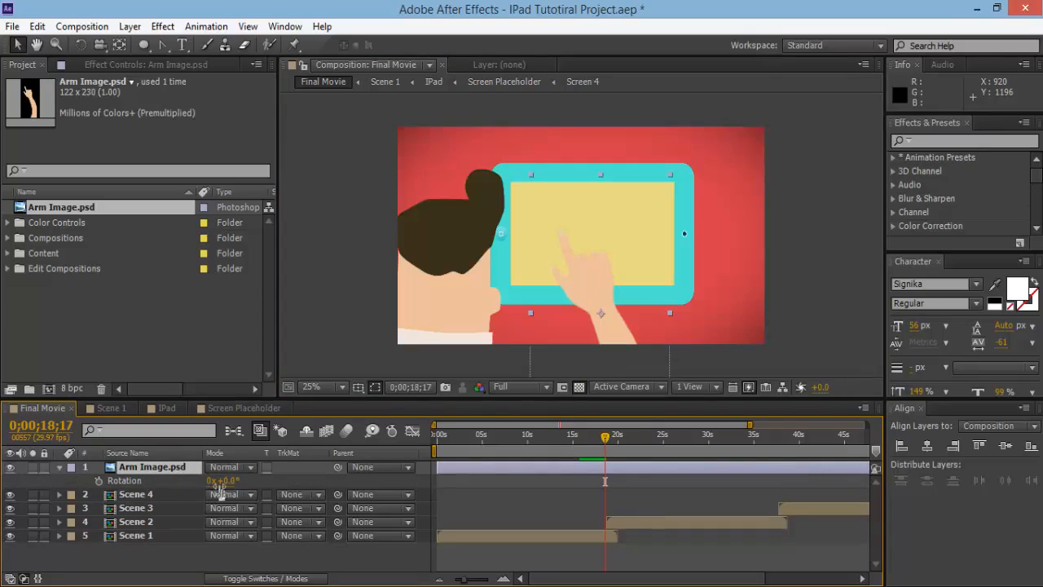
{"action": "left_click_drag", "start_coordinate": [226, 487], "coordinate": [256, 487]}
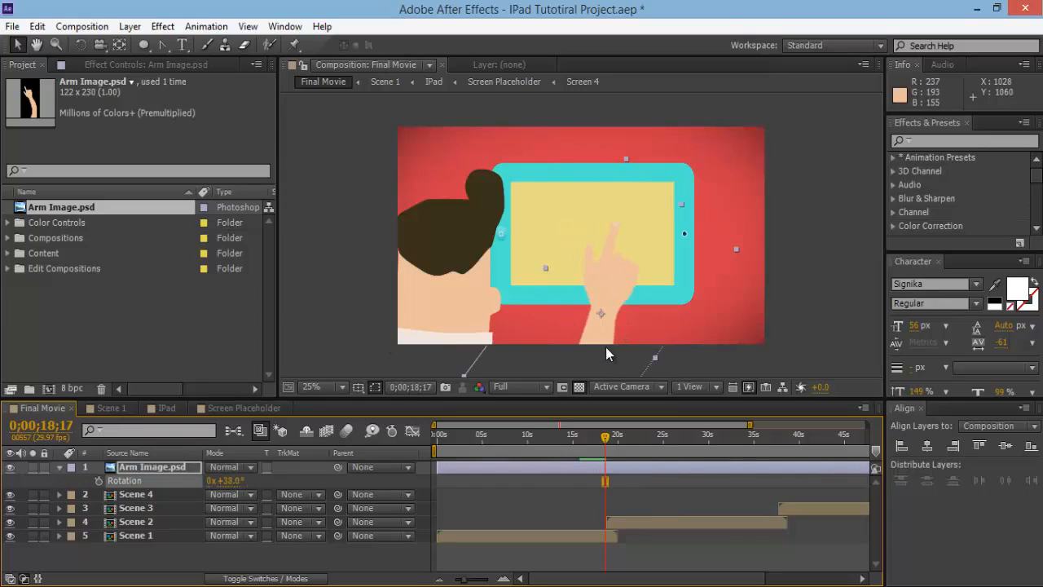
{"action": "left_click_drag", "start_coordinate": [605, 359], "coordinate": [563, 380]}
- Set the current time to Screen 1's first Position keyframe at 0;00;04;29 in Screen Placeholder and return to Final Movie
{"action": "left_click_drag", "start_coordinate": [593, 436], "coordinate": [470, 448]}
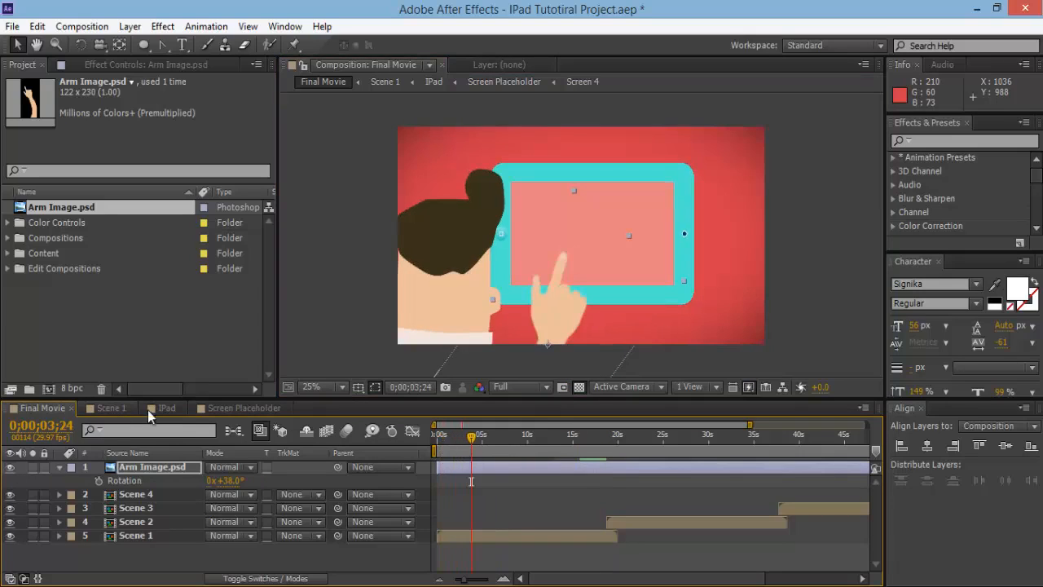
{"action": "left_click", "coordinate": [243, 407]}
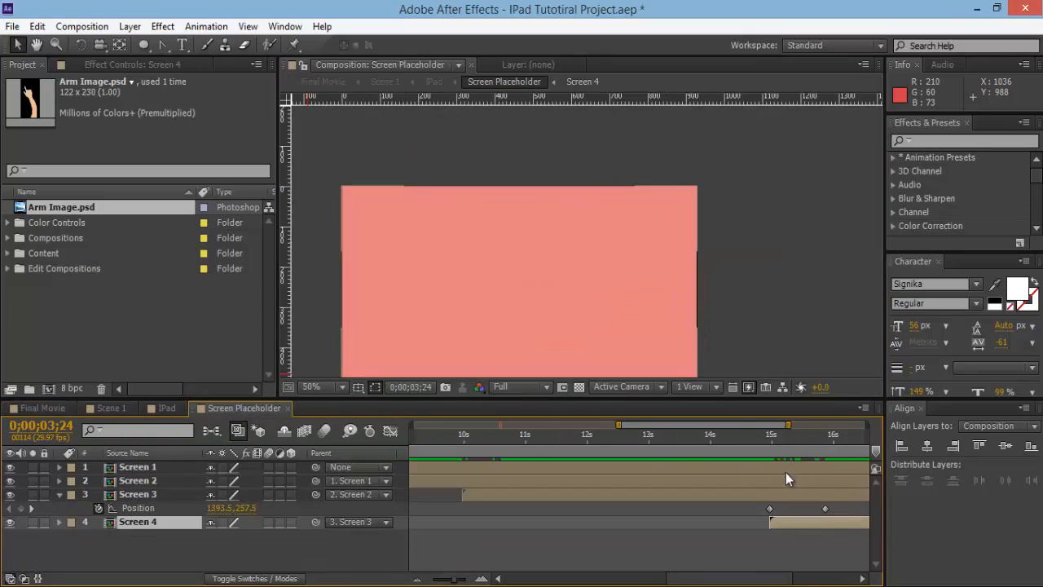
{"action": "left_click_drag", "start_coordinate": [618, 424], "coordinate": [412, 425]}
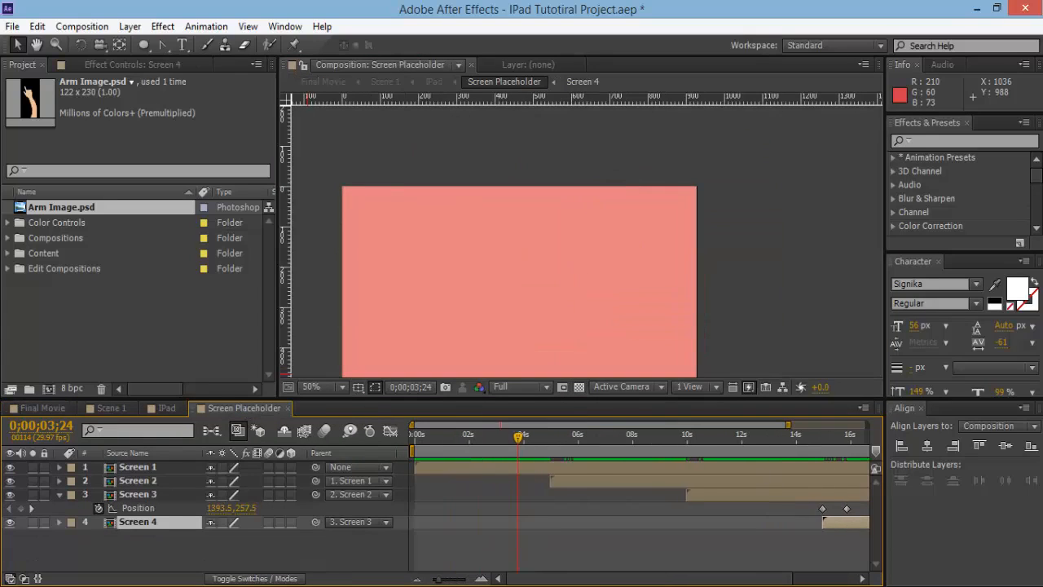
{"action": "left_click", "coordinate": [538, 465]}
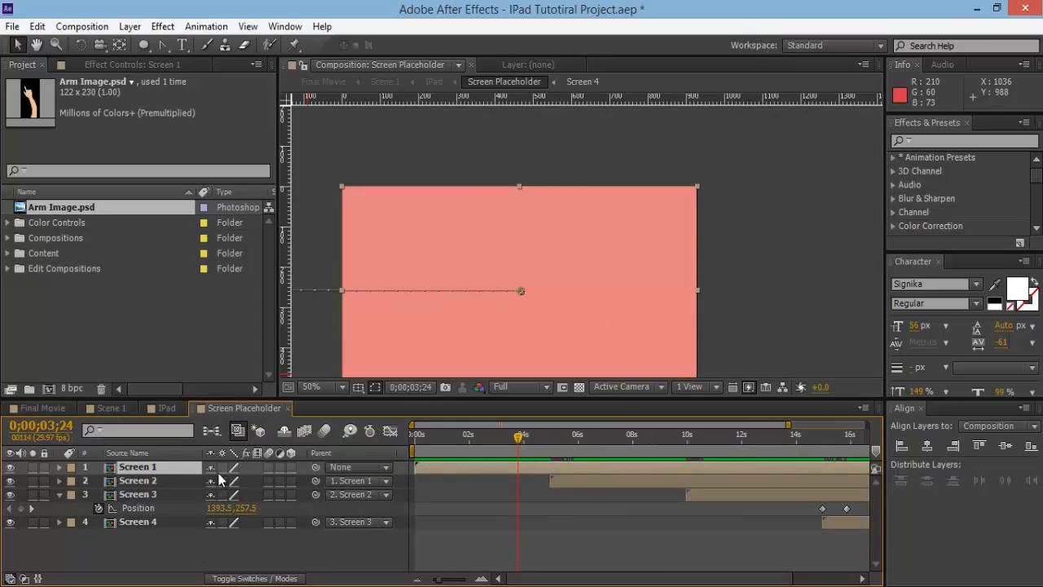
{"action": "key", "text": "p"}
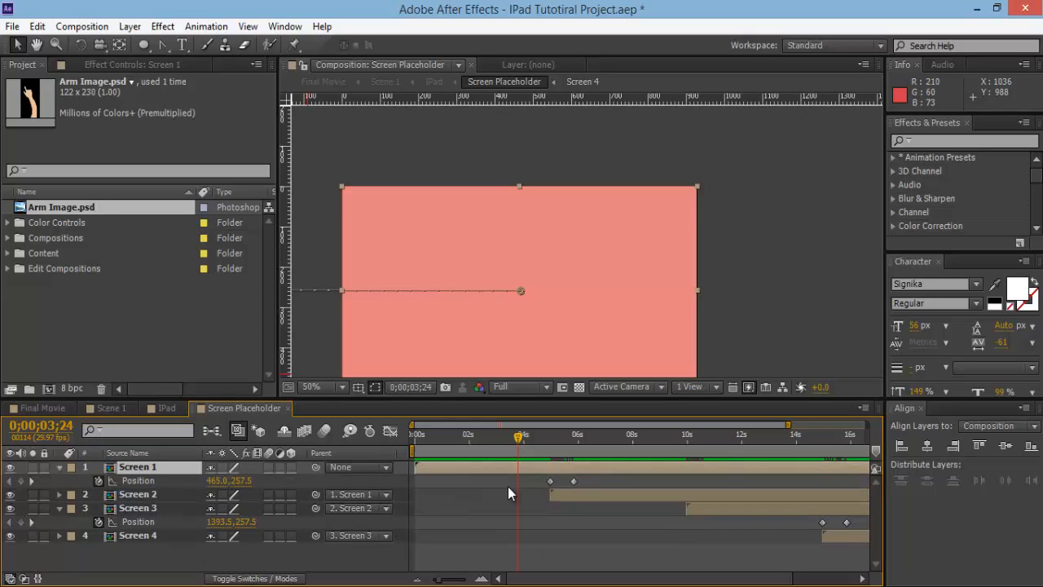
{"action": "left_click_drag", "start_coordinate": [532, 433], "coordinate": [551, 437]}
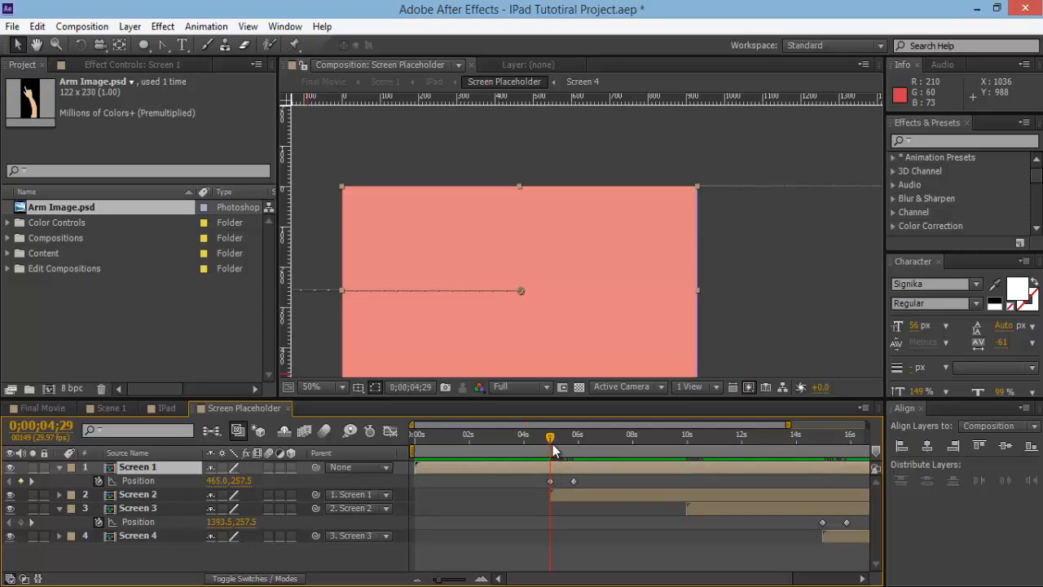
{"action": "left_click_drag", "start_coordinate": [563, 440], "coordinate": [555, 438]}
{"action": "left_click", "coordinate": [56, 410]}
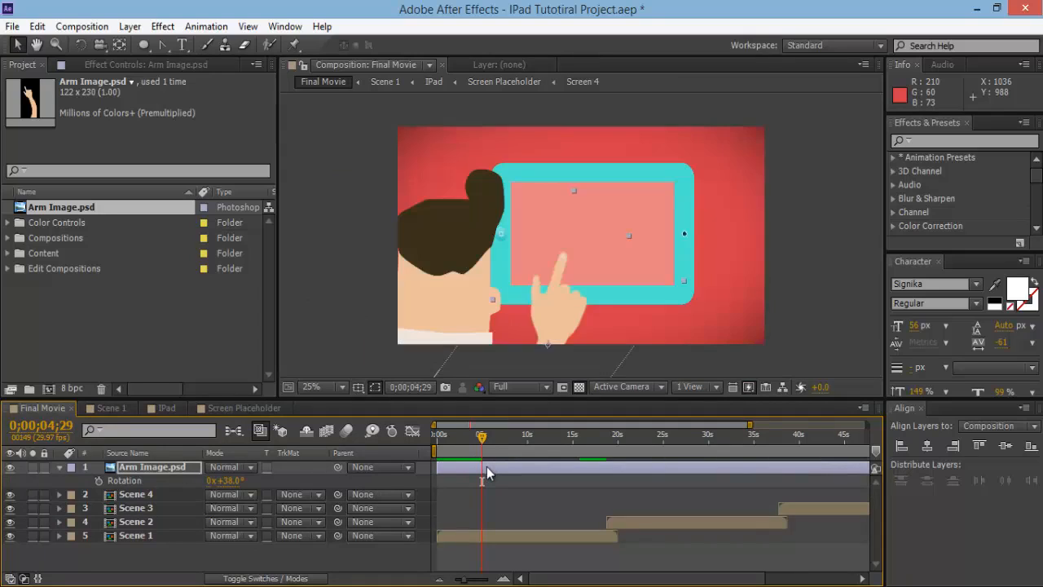
- Place the arm at the tablet screen's right edge, position 1316, 920, and keyframe its Rotation and Position at 0;00;04;29
{"action": "left_click_drag", "start_coordinate": [590, 338], "coordinate": [675, 314]}
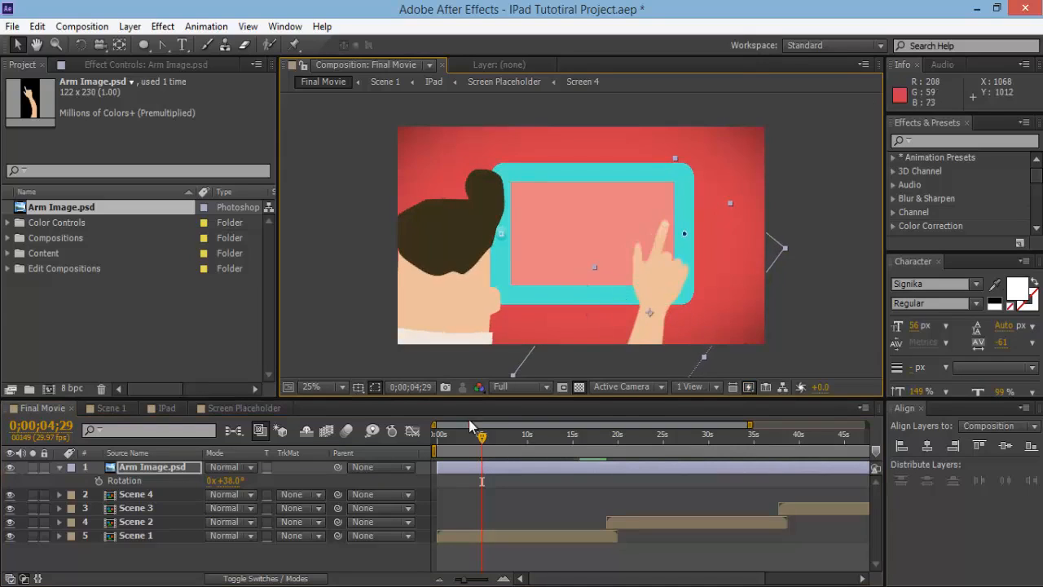
{"action": "left_click", "coordinate": [99, 481]}
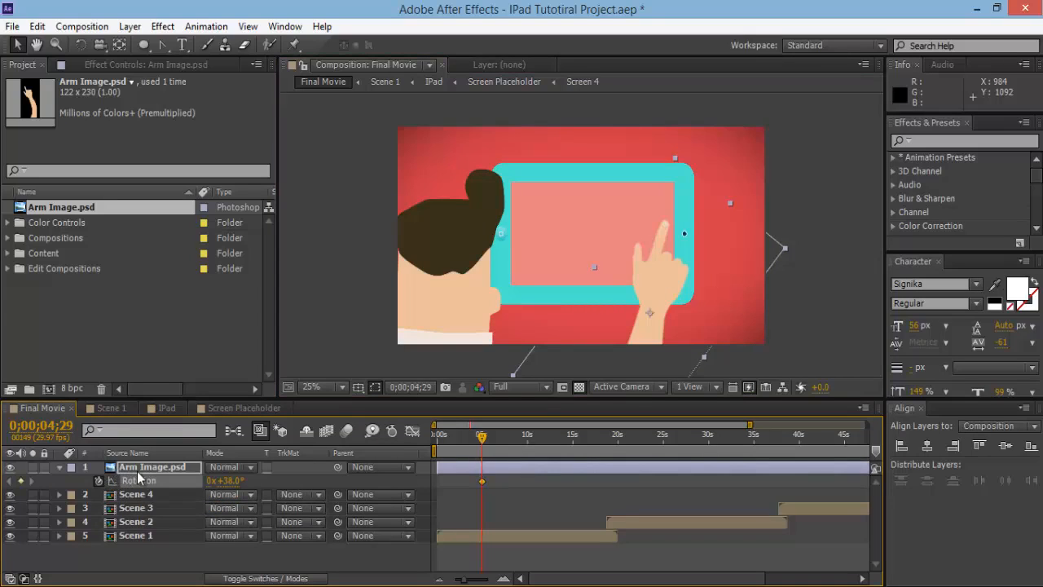
{"action": "left_click", "coordinate": [59, 467]}
{"action": "left_click", "coordinate": [59, 467]}
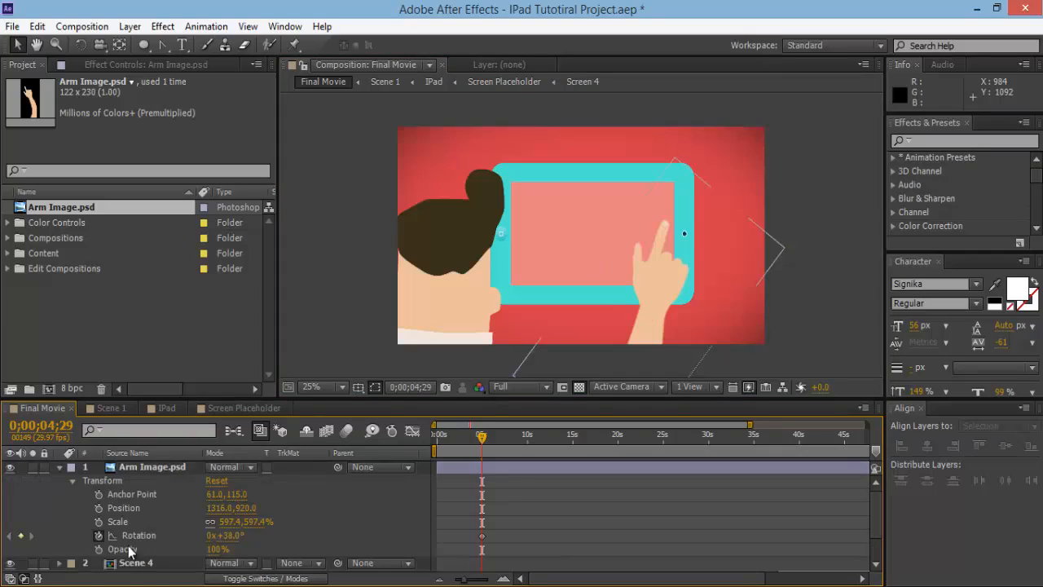
{"action": "left_click", "coordinate": [99, 508]}
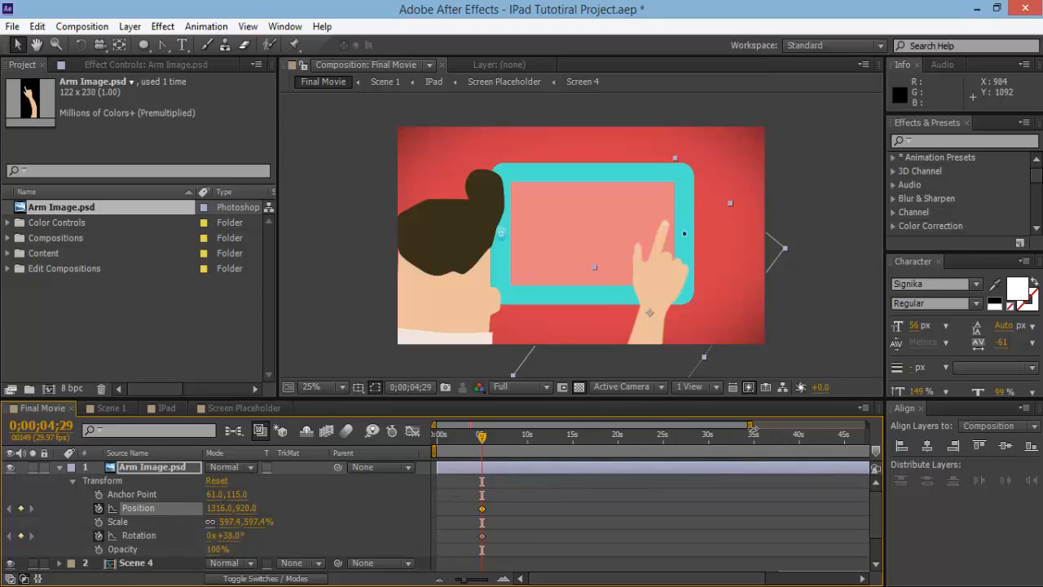
- At the time of Screen 1's second Position keyframe, 0;00;05;25, keyframe the arm at position 716, 920 with 25° rotation
{"action": "left_click_drag", "start_coordinate": [731, 428], "coordinate": [550, 427]}
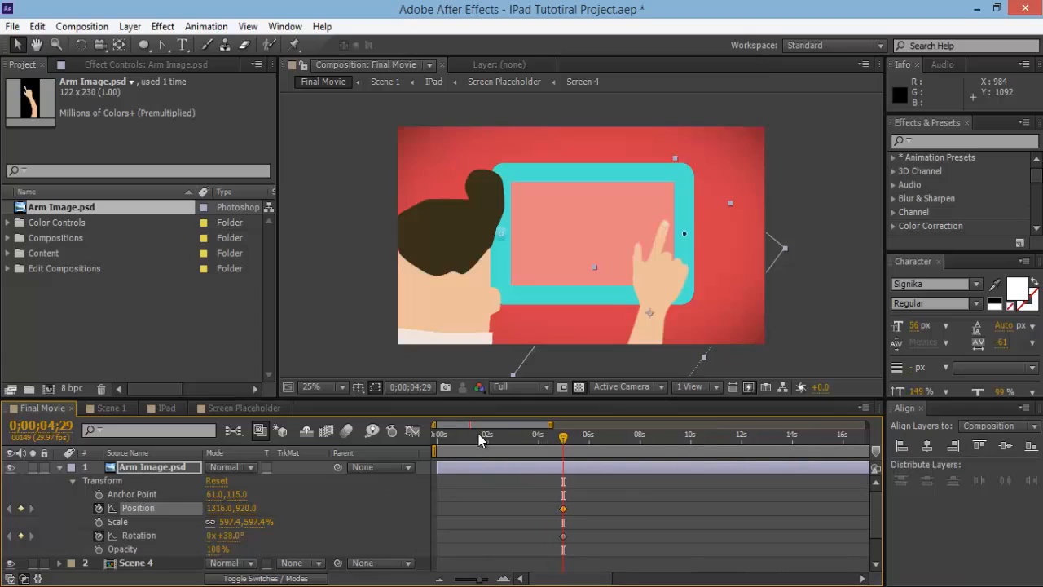
{"action": "left_click_drag", "start_coordinate": [432, 426], "coordinate": [496, 432]}
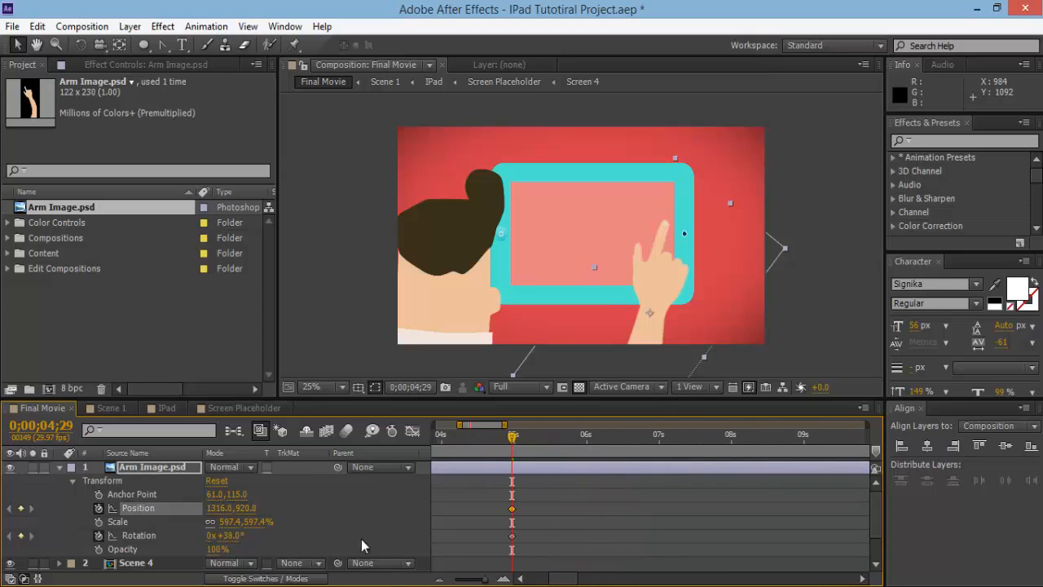
{"action": "left_click", "coordinate": [245, 408]}
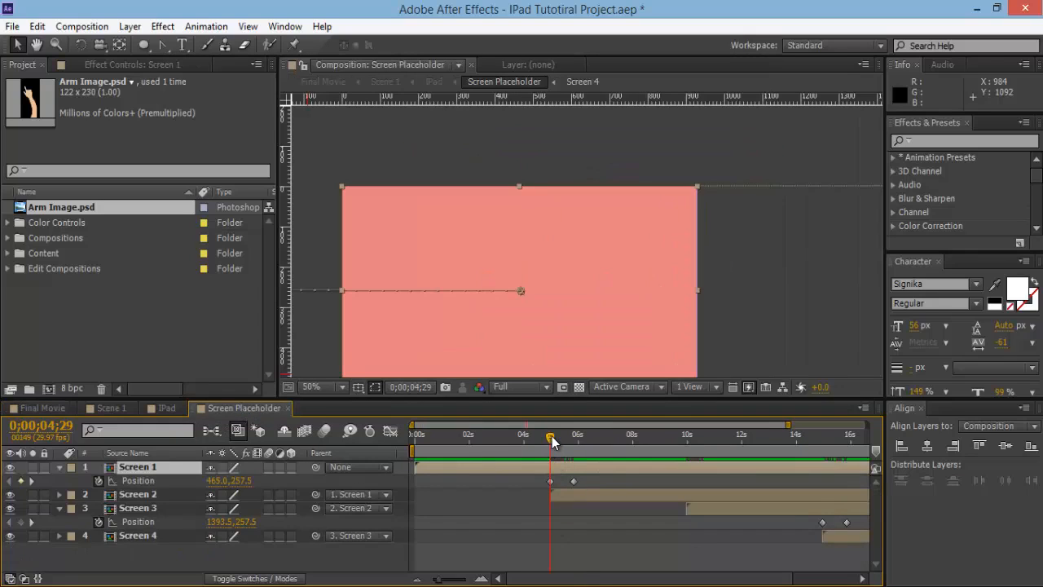
{"action": "left_click_drag", "start_coordinate": [552, 440], "coordinate": [575, 437]}
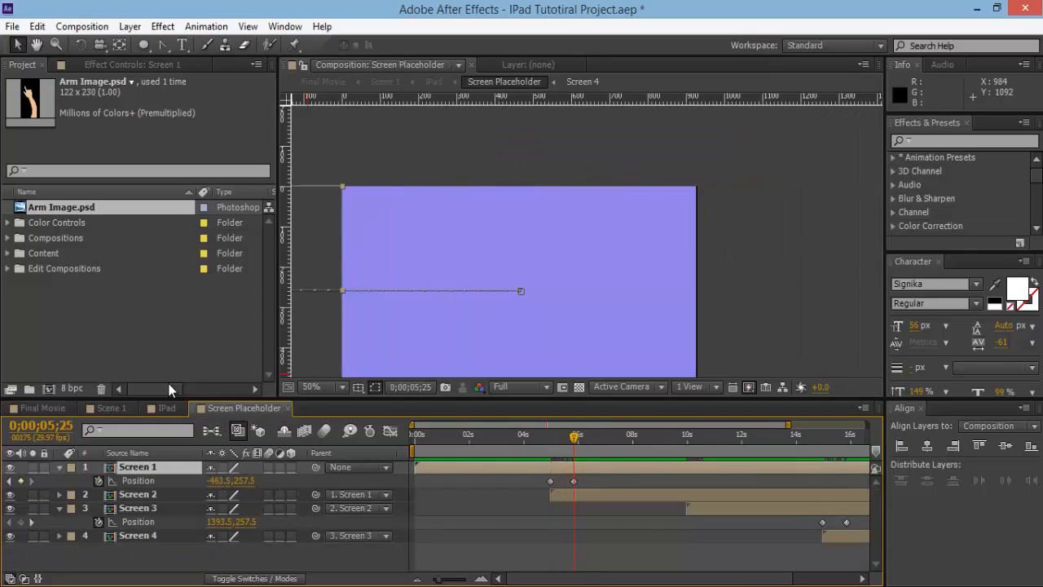
{"action": "left_click", "coordinate": [38, 410]}
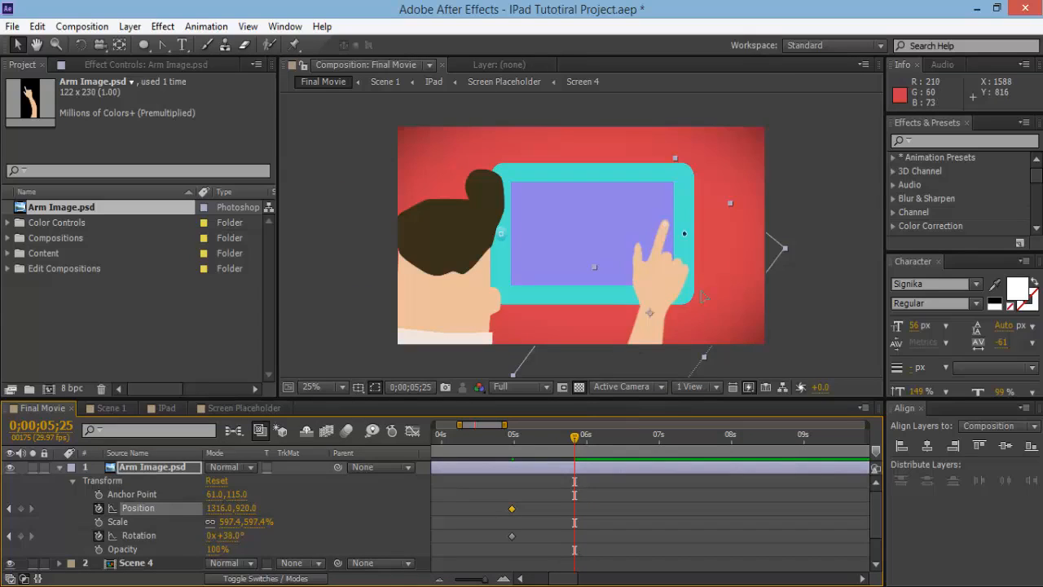
{"action": "left_click_drag", "start_coordinate": [703, 298], "coordinate": [586, 294]}
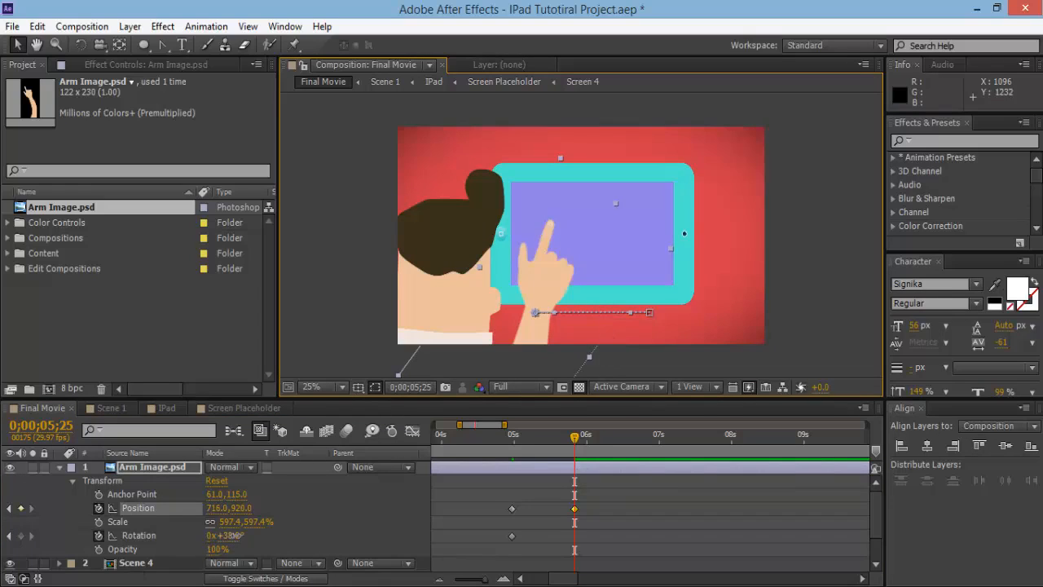
{"action": "mouse_move", "coordinate": [225, 535]}
{"action": "left_mouse_down"}
{"action": "mouse_move", "coordinate": [204, 536]}
{"action": "mouse_move", "coordinate": [226, 538]}
{"action": "left_mouse_up"}
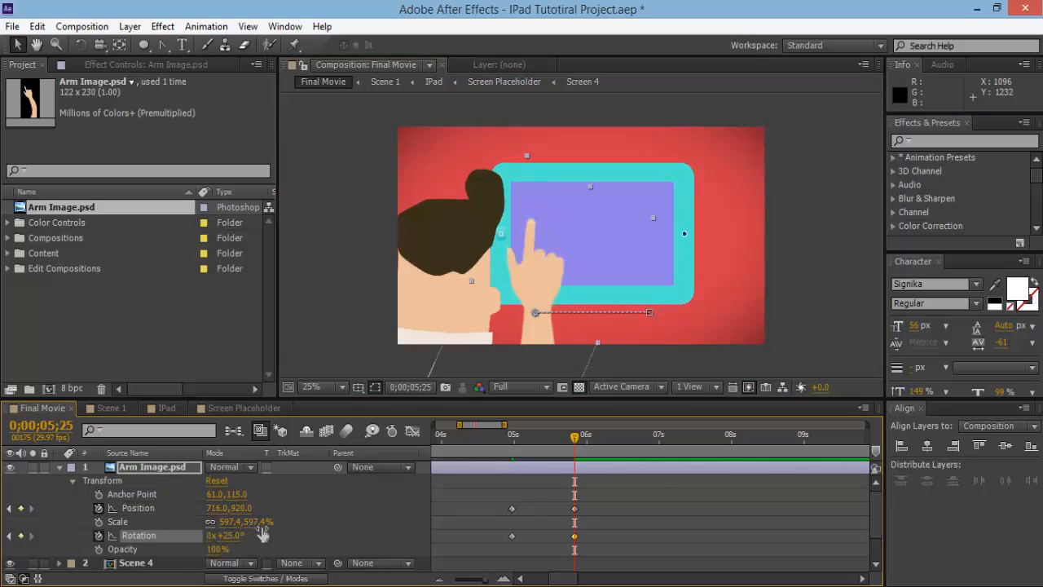
- Preview the arm's swipe from just before its first keyframes and compare it with the screen transition
{"action": "left_click", "coordinate": [504, 436]}
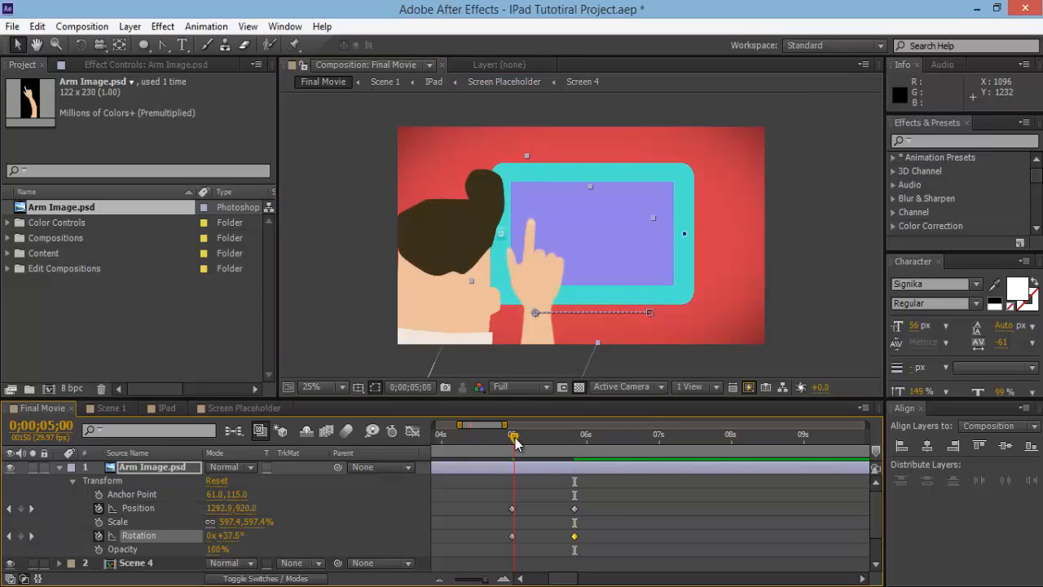
{"action": "left_click", "coordinate": [673, 493]}
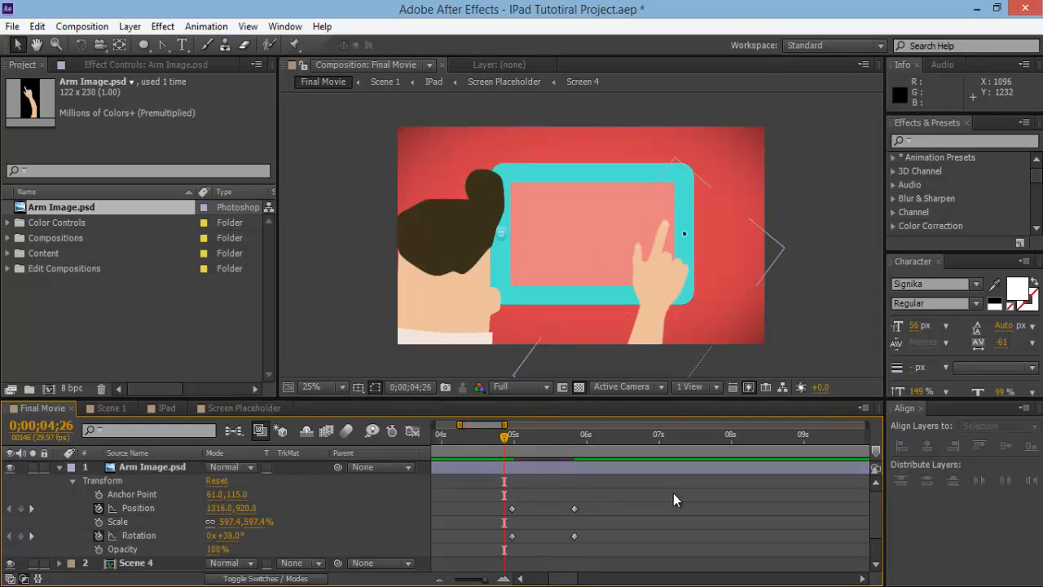
{"action": "key", "text": "space"}
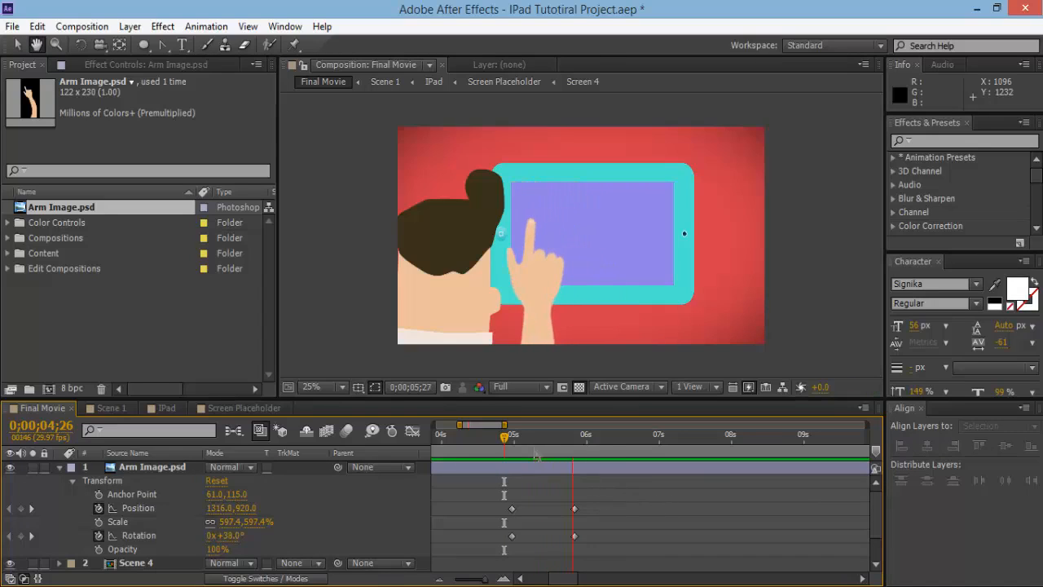
{"action": "key", "text": "space"}
{"action": "left_click", "coordinate": [496, 444]}
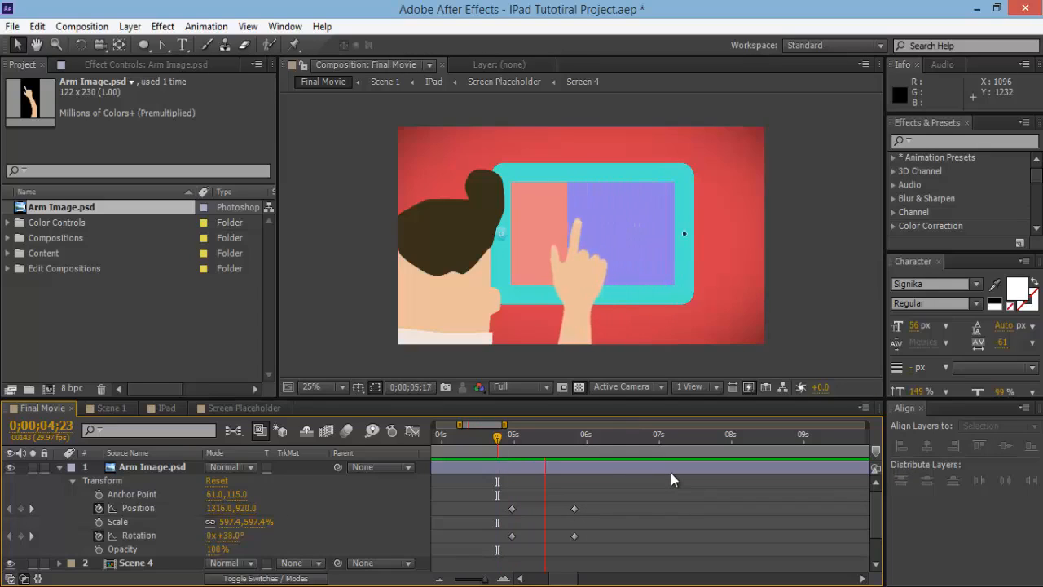
- Shift the arm's second Position and Rotation keyframes slightly earlier than 0;00;05;25
{"action": "left_click_drag", "start_coordinate": [588, 445], "coordinate": [575, 447]}
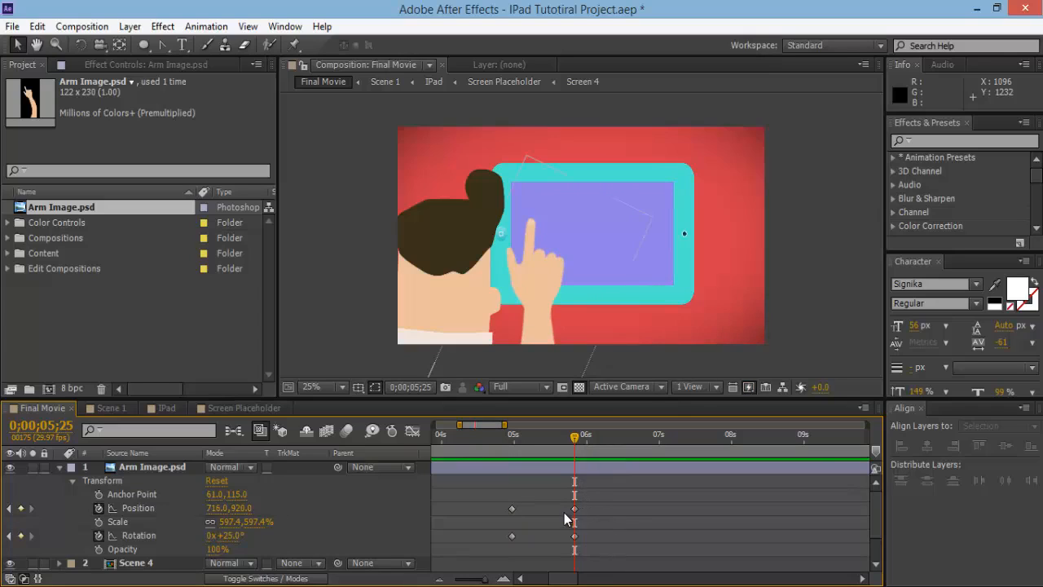
{"action": "left_click_drag", "start_coordinate": [613, 542], "coordinate": [560, 509]}
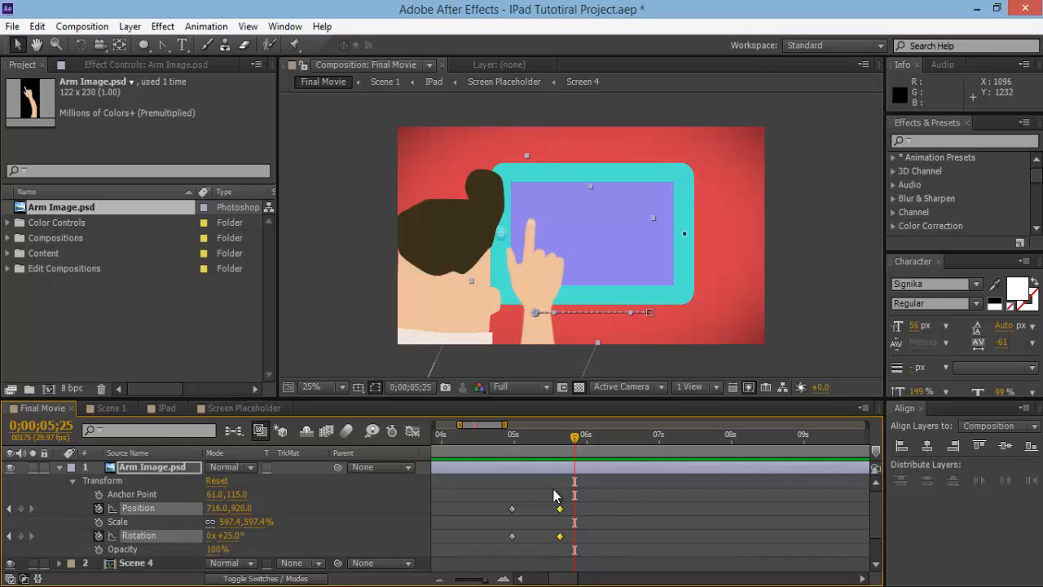
- Lower the preview resolution to Quarter and preview the swipe with the work area starting just before the arm's first keyframes
{"action": "left_click", "coordinate": [515, 436]}
{"action": "left_click", "coordinate": [535, 387]}
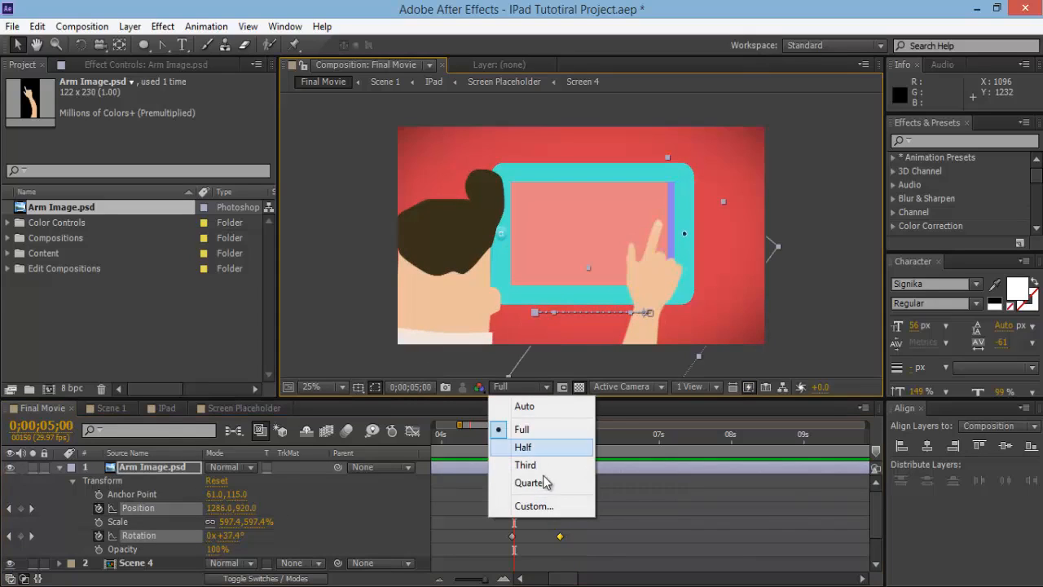
{"action": "left_click", "coordinate": [544, 483]}
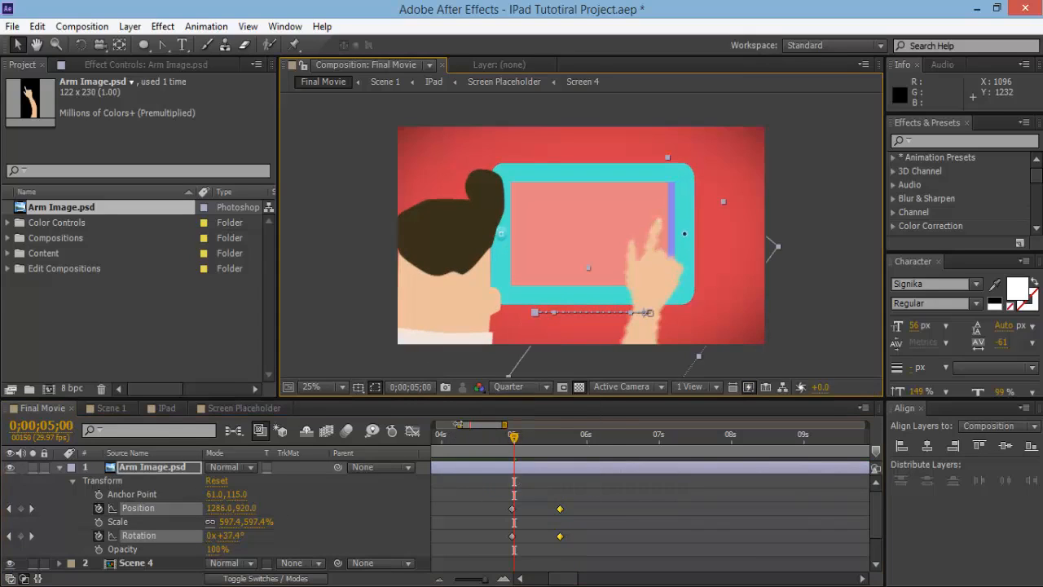
{"action": "left_click_drag", "start_coordinate": [458, 424], "coordinate": [645, 449]}
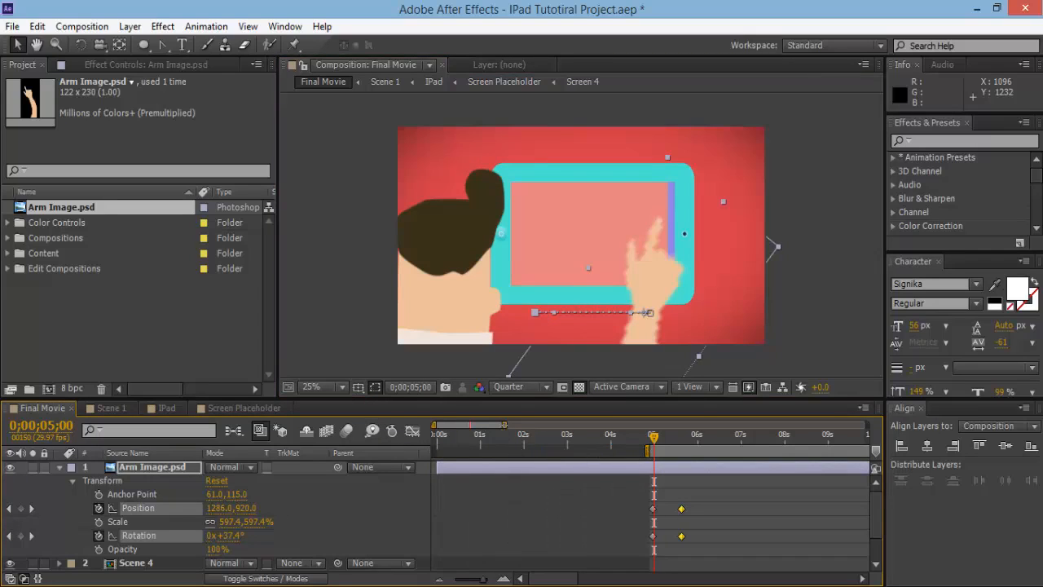
{"action": "left_click_drag", "start_coordinate": [500, 426], "coordinate": [531, 424]}
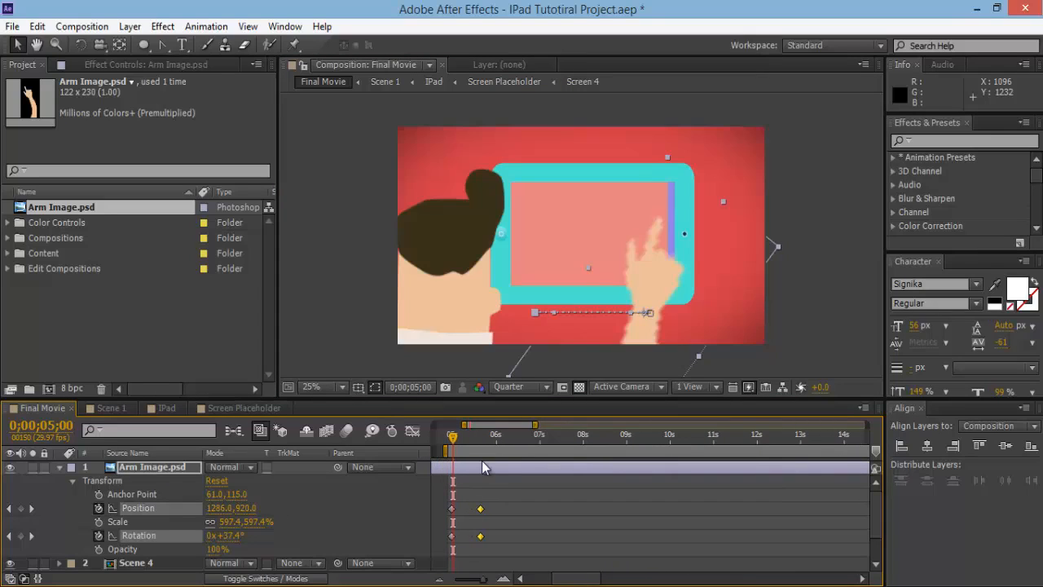
{"action": "key", "text": "space"}
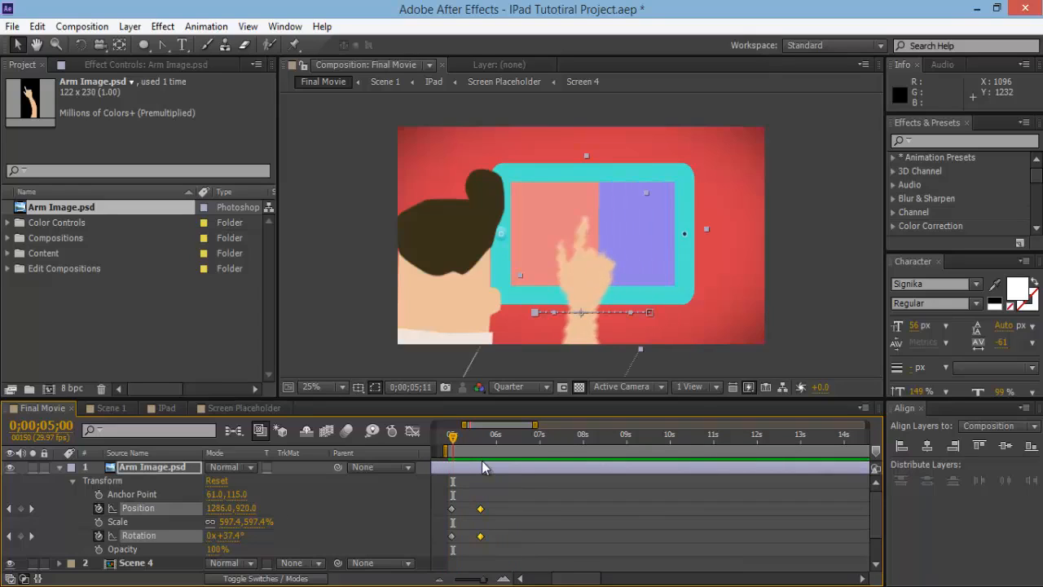
- Replay the swipe from 0;00;04;27 and compare the arm's end position with the screen transition around 0;00;05;19
{"action": "left_click_drag", "start_coordinate": [471, 438], "coordinate": [450, 440]}
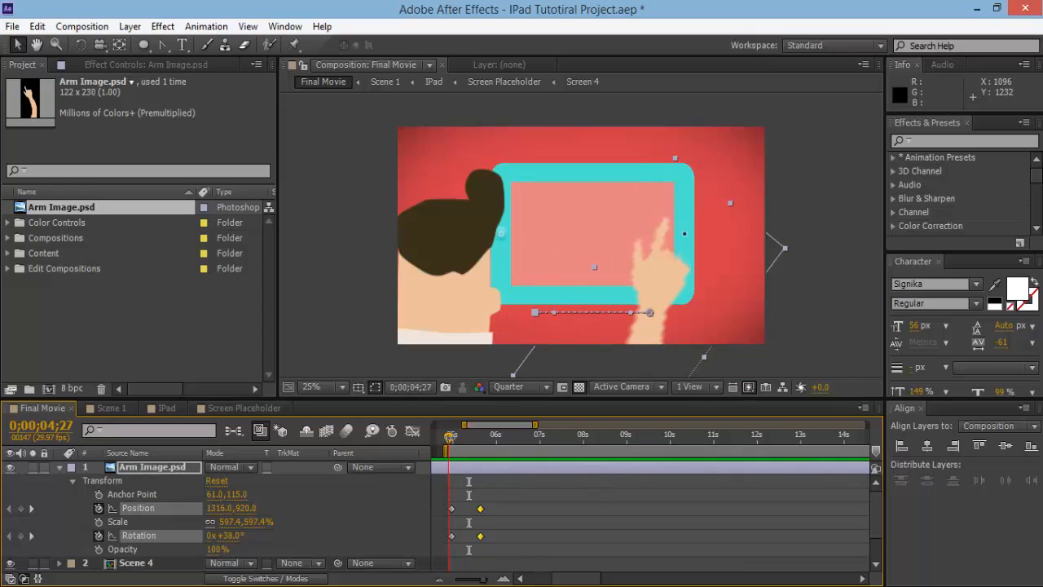
{"action": "key", "text": "space"}
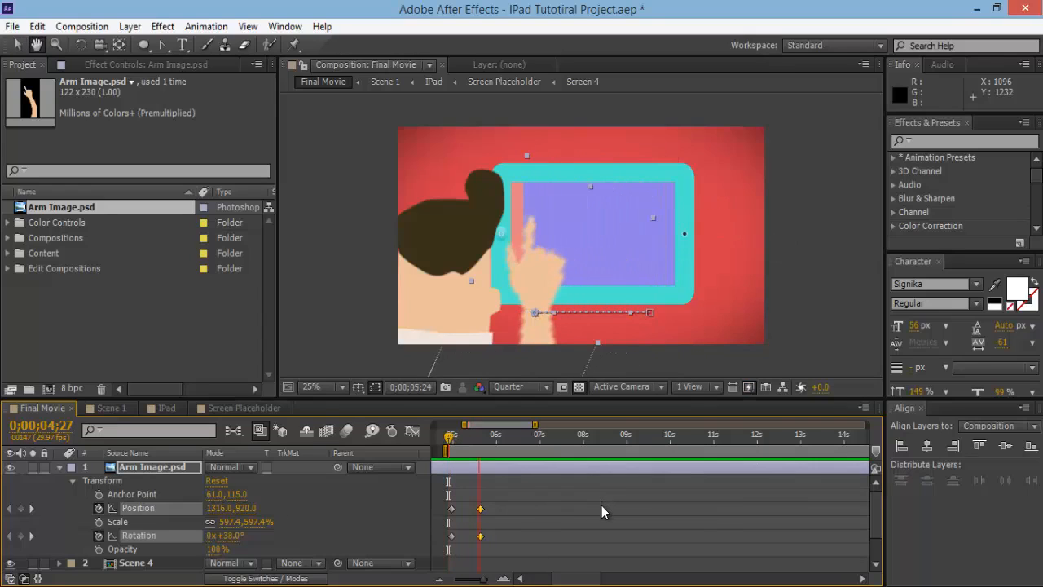
{"action": "key", "text": "space"}
{"action": "left_click_drag", "start_coordinate": [494, 440], "coordinate": [486, 440]}
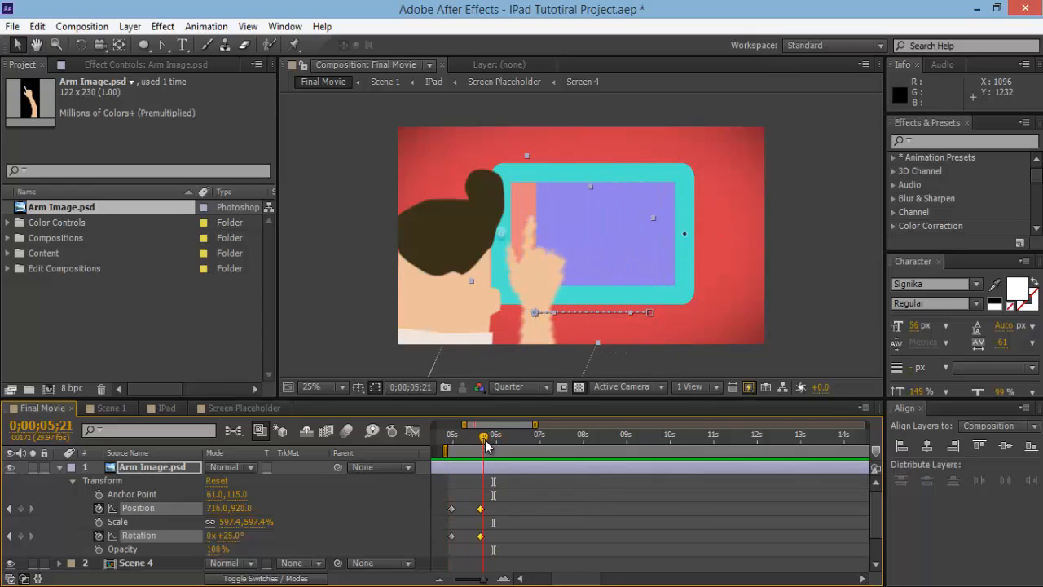
{"action": "key", "text": "Page_Up"}
{"action": "key", "text": "Page_Up"}
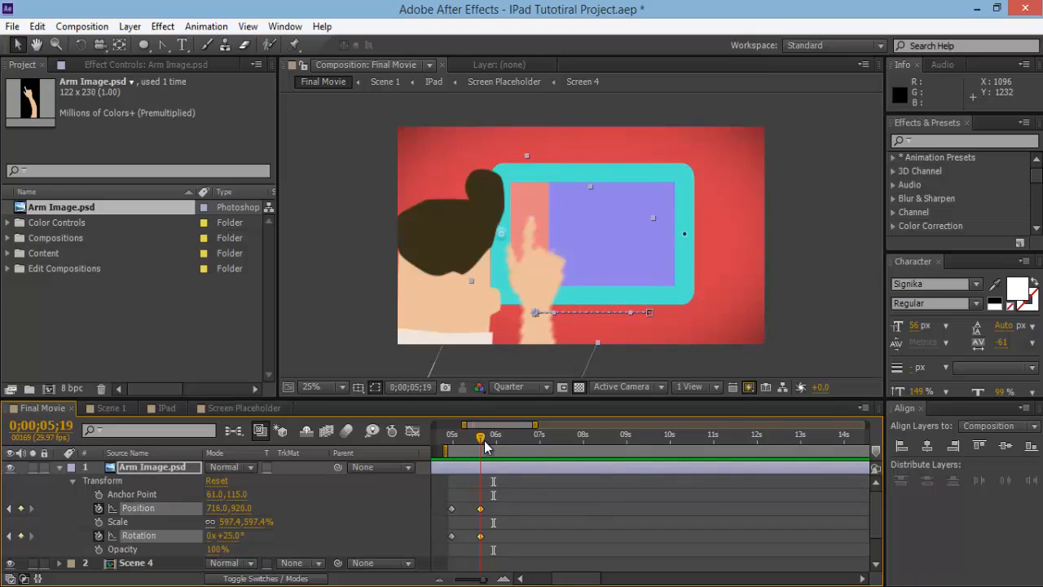
{"action": "left_click_drag", "start_coordinate": [484, 444], "coordinate": [501, 444]}
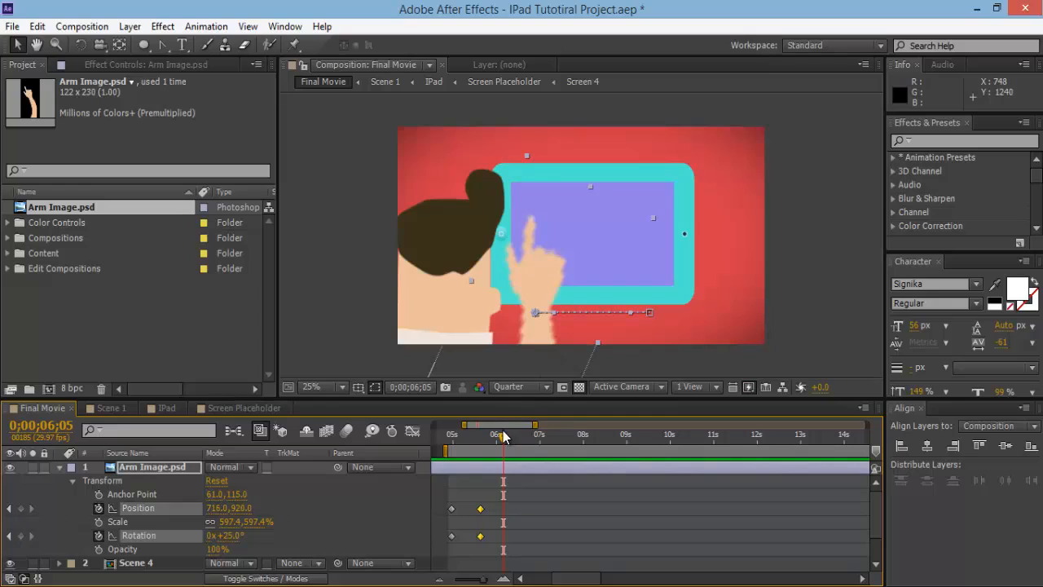
- Keyframe the arm lowered to position 752, 1224 at 0;00;07;01 and set the preview resolution to Third
{"action": "left_click", "coordinate": [477, 445]}
{"action": "left_click_drag", "start_coordinate": [477, 445], "coordinate": [540, 435]}
{"action": "left_click_drag", "start_coordinate": [545, 327], "coordinate": [539, 387]}
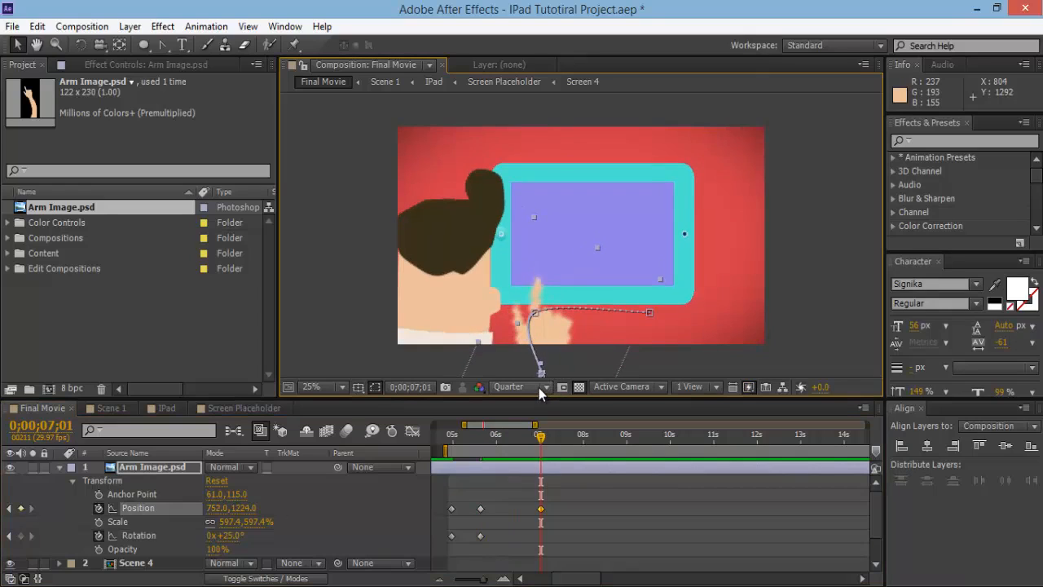
{"action": "left_click", "coordinate": [538, 387]}
{"action": "left_click", "coordinate": [536, 459]}
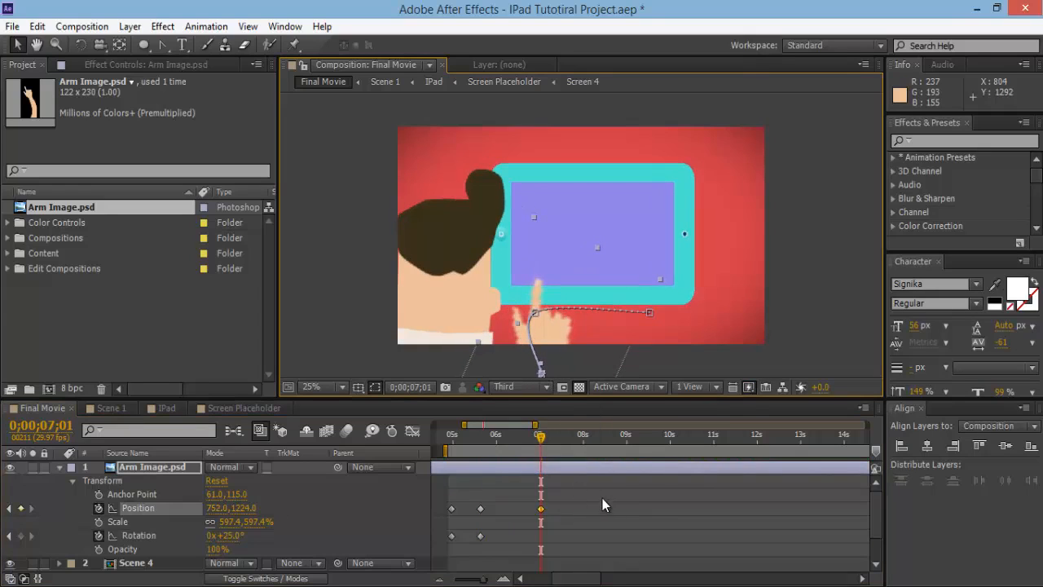
{"action": "left_click", "coordinate": [612, 498]}
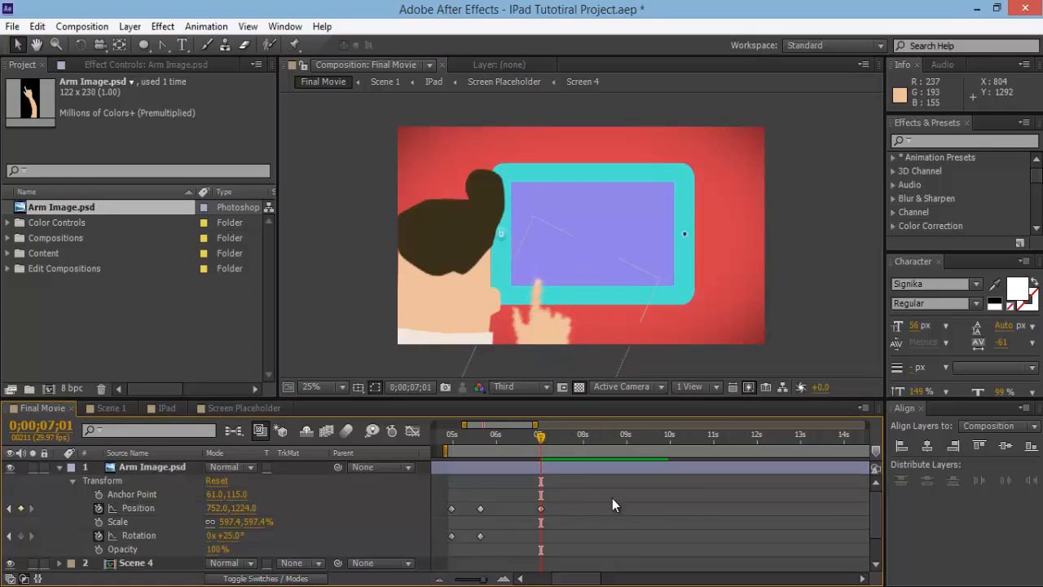
- Keyframe the arm below the frame at position 760, 1612 at 0;00;03;16, and shift that keyframe slightly earlier
{"action": "double_click", "coordinate": [507, 451]}
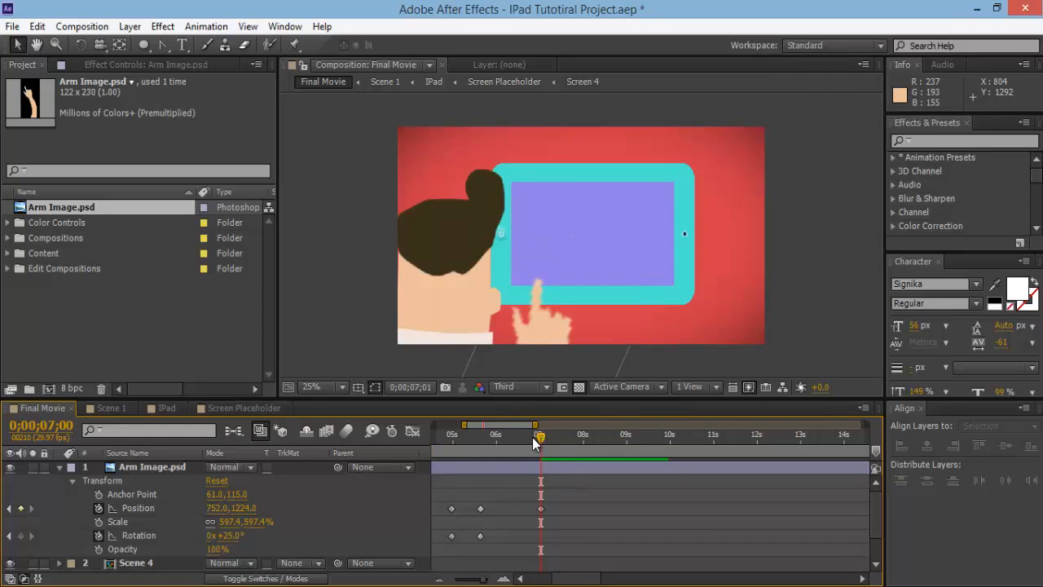
{"action": "mouse_move", "coordinate": [533, 437]}
{"action": "left_mouse_down"}
{"action": "mouse_move", "coordinate": [424, 448]}
{"action": "mouse_move", "coordinate": [607, 457]}
{"action": "mouse_move", "coordinate": [577, 450]}
{"action": "left_mouse_up"}
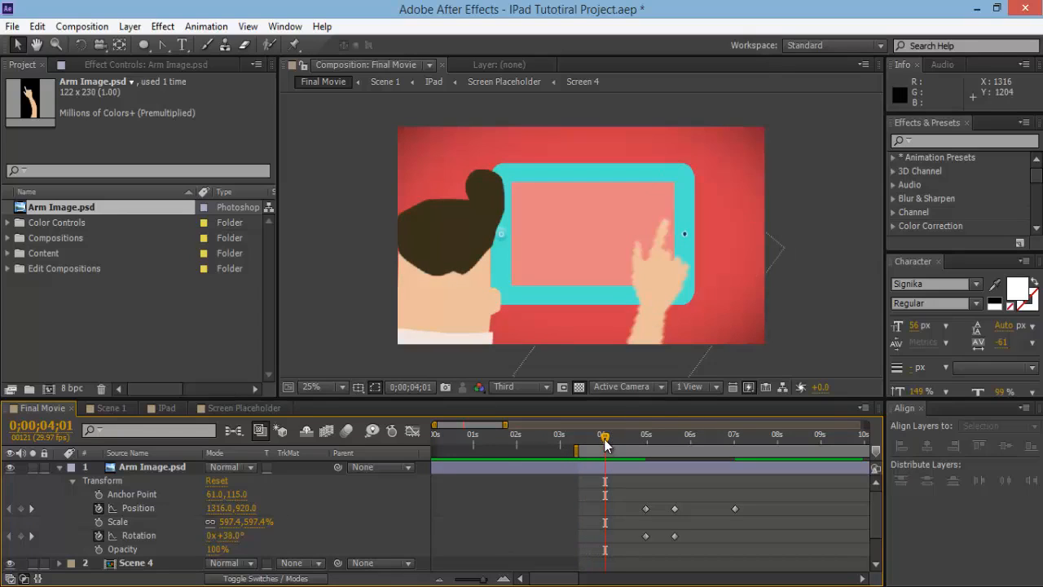
{"action": "left_click_drag", "start_coordinate": [637, 441], "coordinate": [581, 451]}
{"action": "left_click_drag", "start_coordinate": [658, 291], "coordinate": [601, 432]}
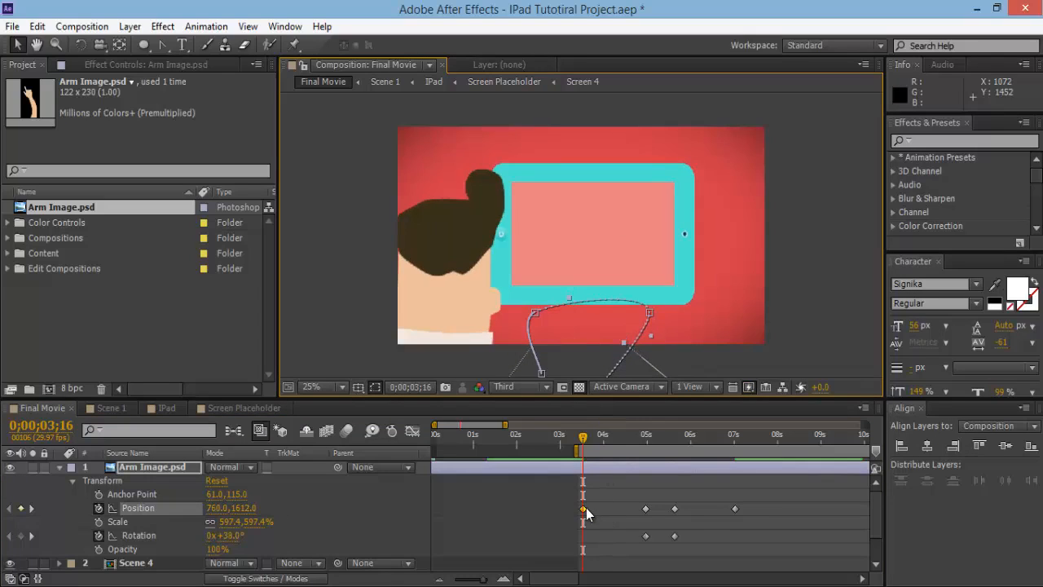
{"action": "left_click_drag", "start_coordinate": [584, 508], "coordinate": [577, 508]}
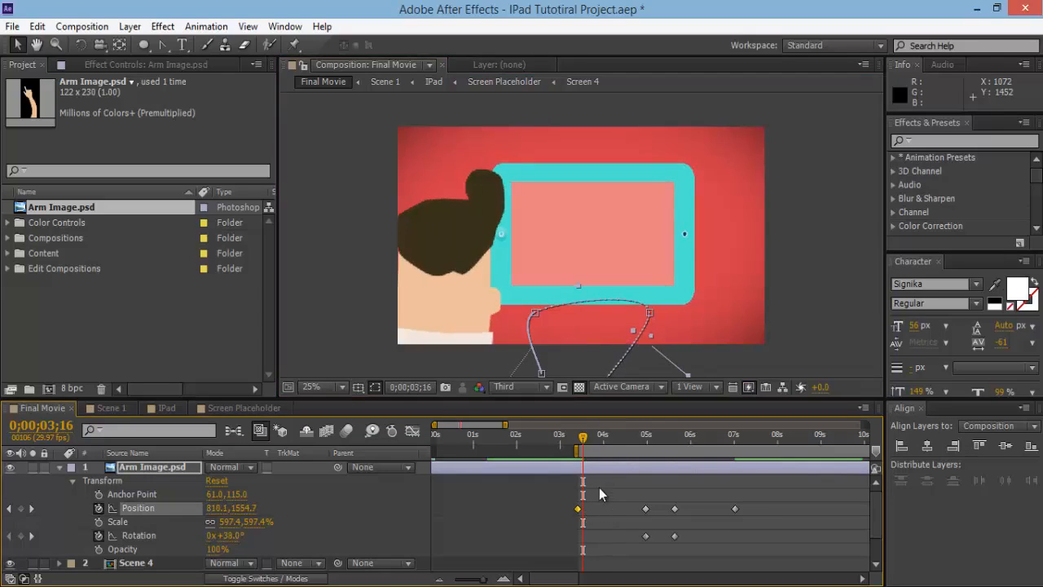
- Preview the arm's entrance, swipe and exit with the new Position keyframes
{"action": "left_click", "coordinate": [588, 441]}
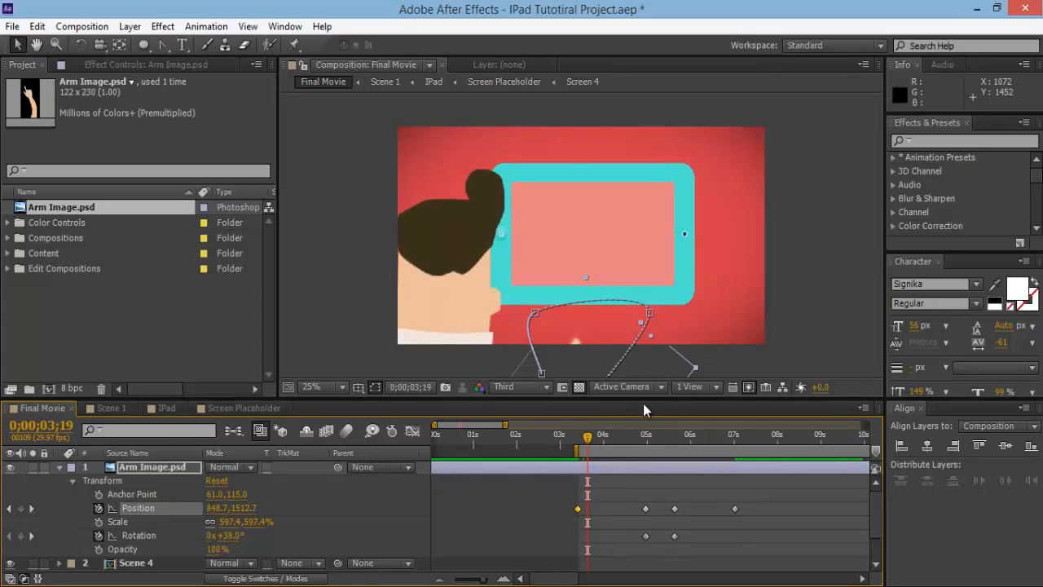
{"action": "key", "text": "space"}
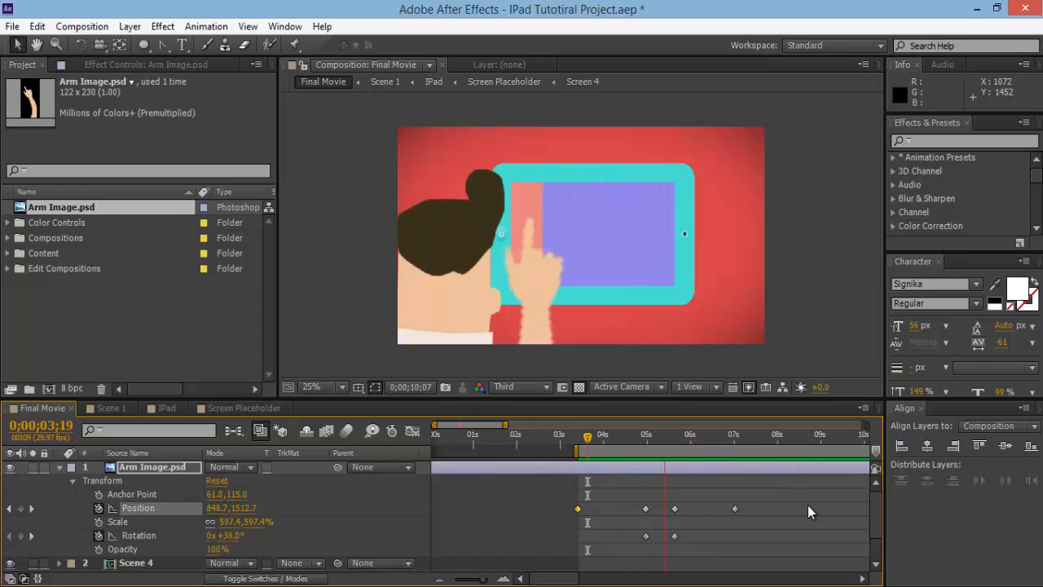
{"action": "key", "text": "space"}
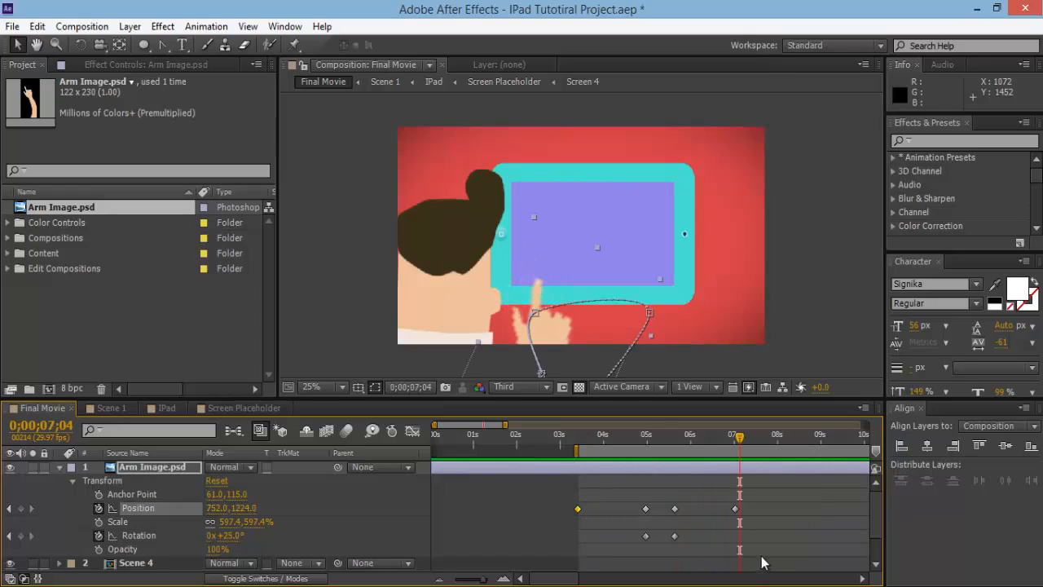
- Apply Easy Ease to all of the arm's Position and Rotation keyframes
{"action": "left_click", "coordinate": [761, 559]}
{"action": "left_click_drag", "start_coordinate": [784, 543], "coordinate": [547, 496]}
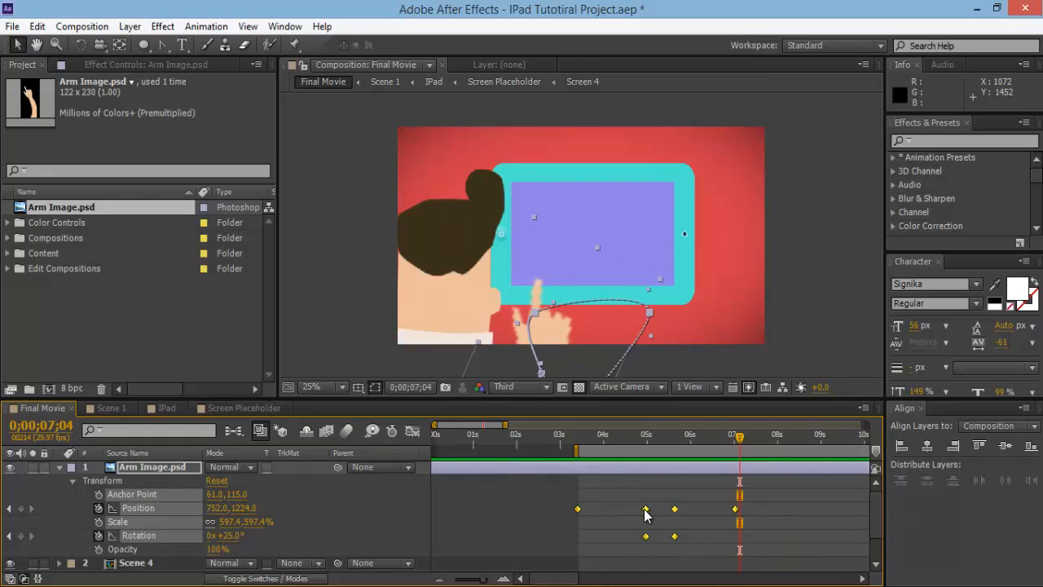
{"action": "right_click", "coordinate": [646, 509]}
{"action": "mouse_move", "coordinate": [708, 499]}
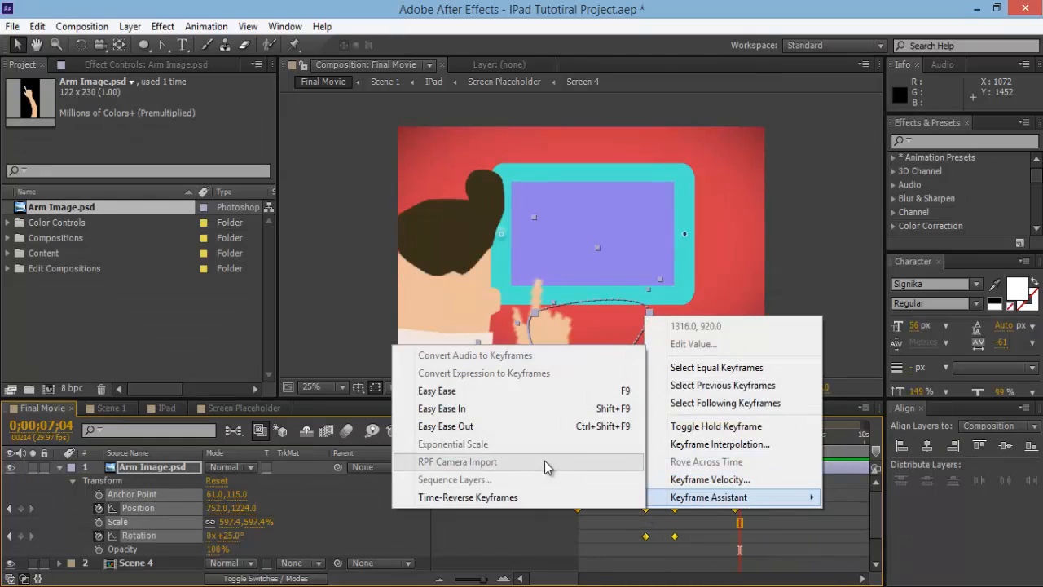
{"action": "left_click", "coordinate": [517, 395]}
{"action": "left_click", "coordinate": [823, 487]}
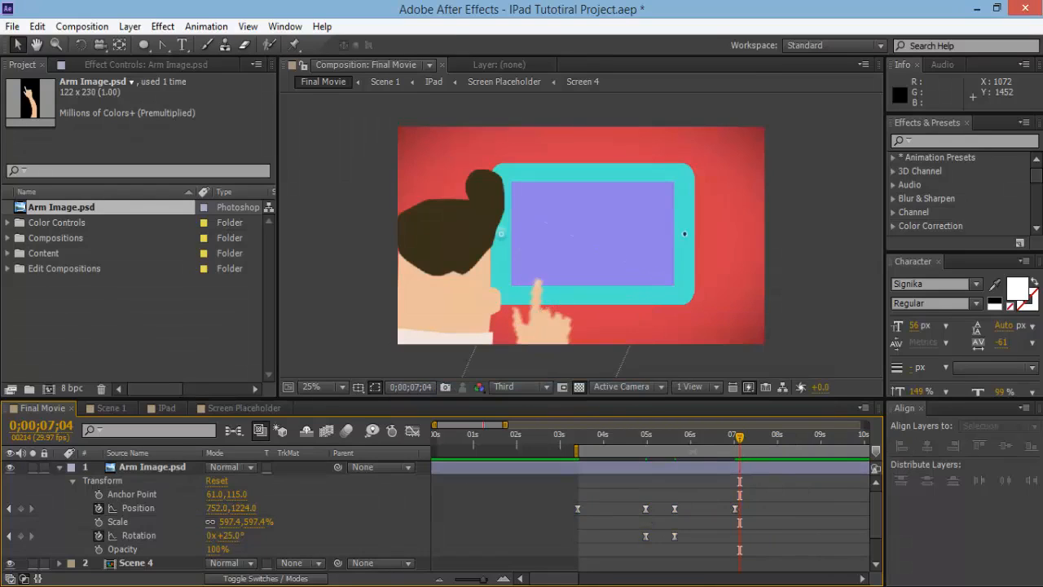
- Preview the eased arm animation with the work area starting just before its first Position keyframe
{"action": "left_click_drag", "start_coordinate": [642, 435], "coordinate": [583, 457]}
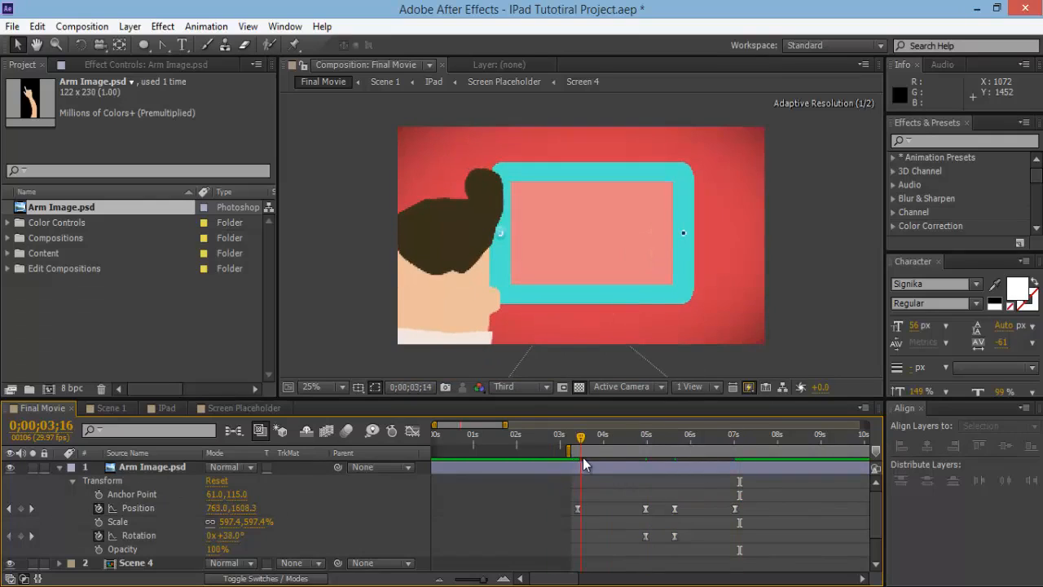
{"action": "key", "text": "space"}
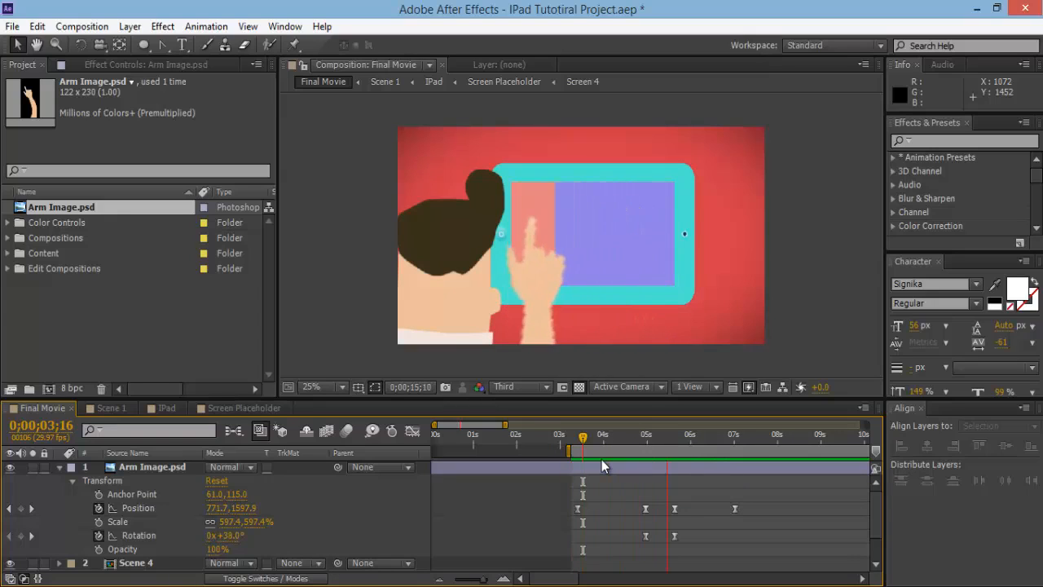
{"action": "key", "text": "space"}
- Shift the arm's Position and Rotation keyframes for the swipe's start and end slightly earlier, and preview the timing
{"action": "left_click_drag", "start_coordinate": [697, 551], "coordinate": [640, 515]}
{"action": "key", "text": "space"}
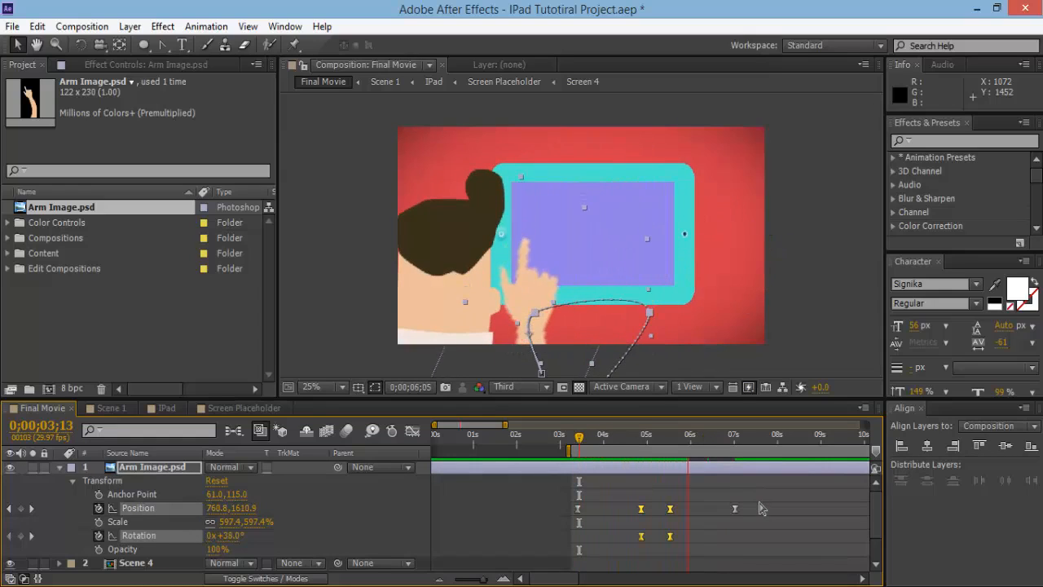
{"action": "left_click", "coordinate": [710, 530]}
- Move the arm's Position and Rotation keyframes at the end of the swipe slightly later and preview from 0;00;04;27
{"action": "left_click_drag", "start_coordinate": [673, 539], "coordinate": [664, 552]}
{"action": "left_click_drag", "start_coordinate": [670, 512], "coordinate": [674, 514]}
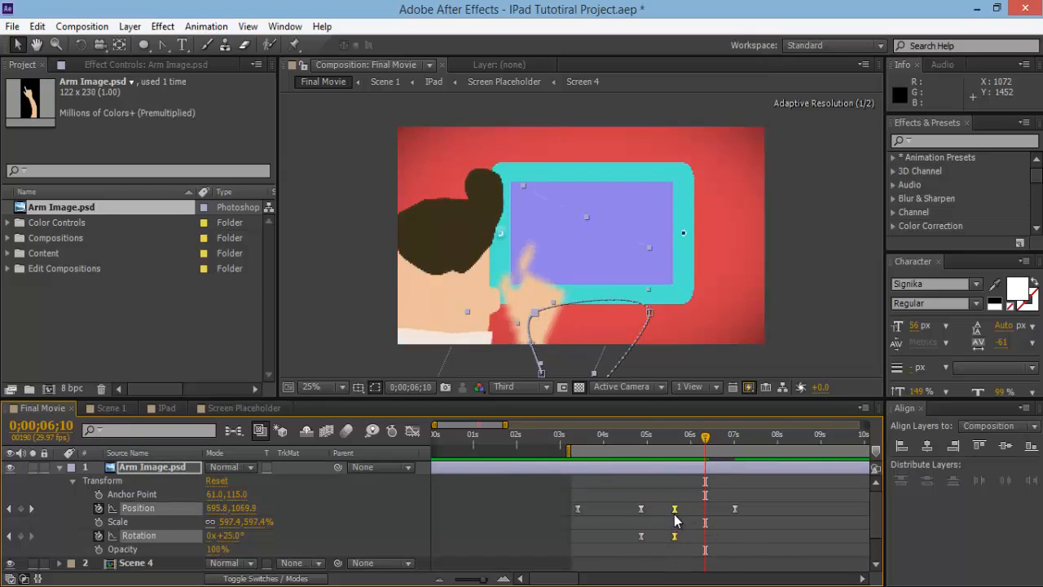
{"action": "left_click", "coordinate": [639, 440]}
{"action": "key", "text": "space"}
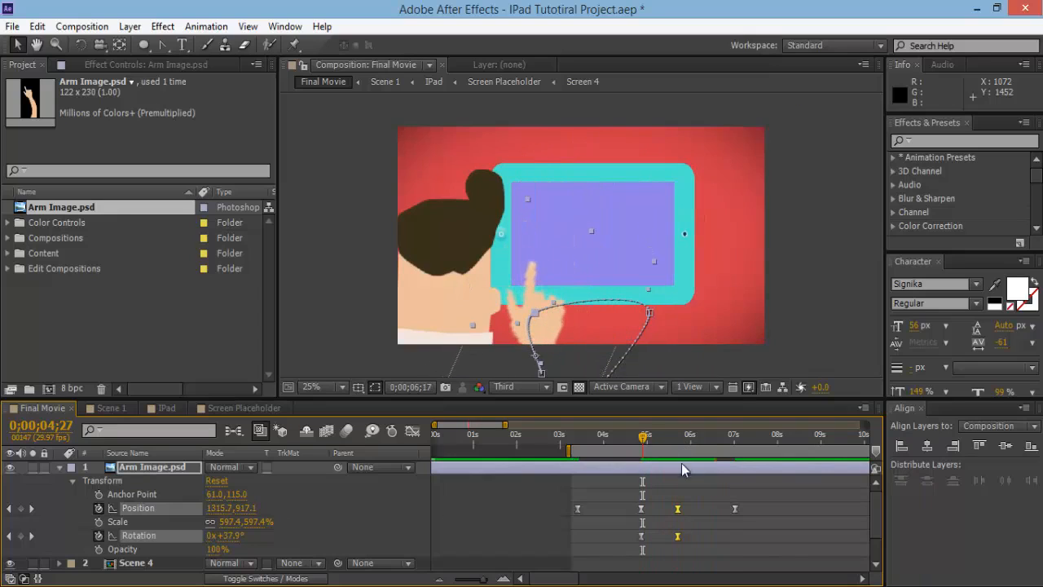
- Move the arm's last Position keyframe earlier, to just before 0;00;06;18, and preview its exit with the work area starting at about 3 seconds
{"action": "left_click_drag", "start_coordinate": [736, 509], "coordinate": [719, 509]}
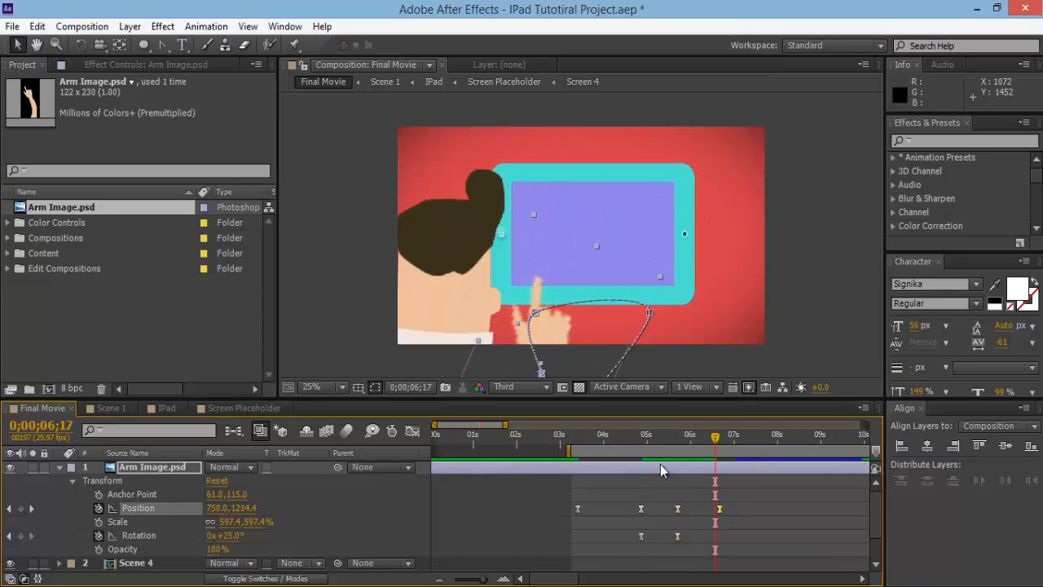
{"action": "left_click_drag", "start_coordinate": [568, 451], "coordinate": [559, 450]}
{"action": "left_click", "coordinate": [639, 437]}
{"action": "key", "text": "space"}
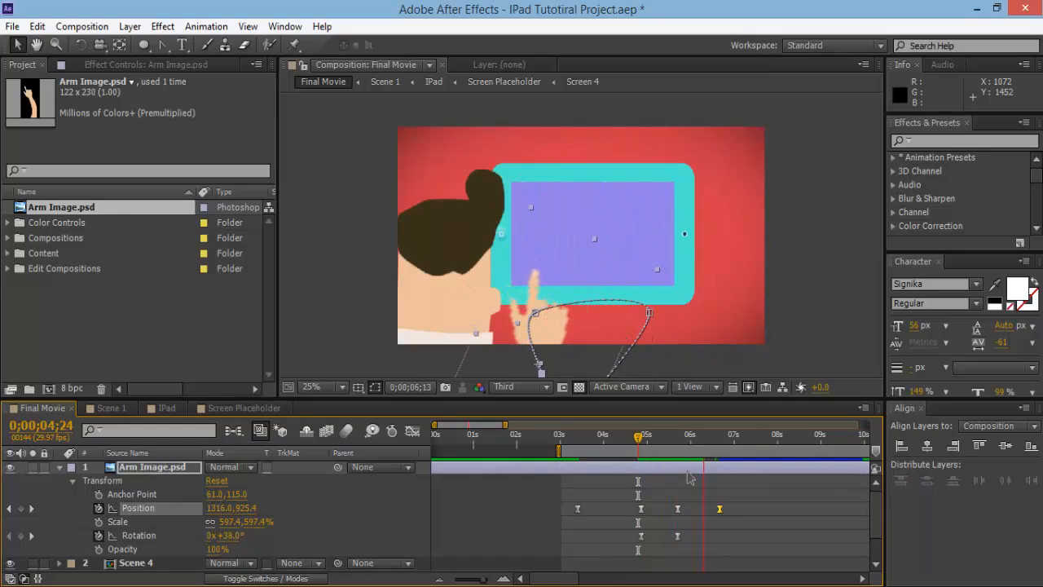
{"action": "left_click", "coordinate": [730, 504]}
{"action": "left_click_drag", "start_coordinate": [718, 509], "coordinate": [706, 510]}
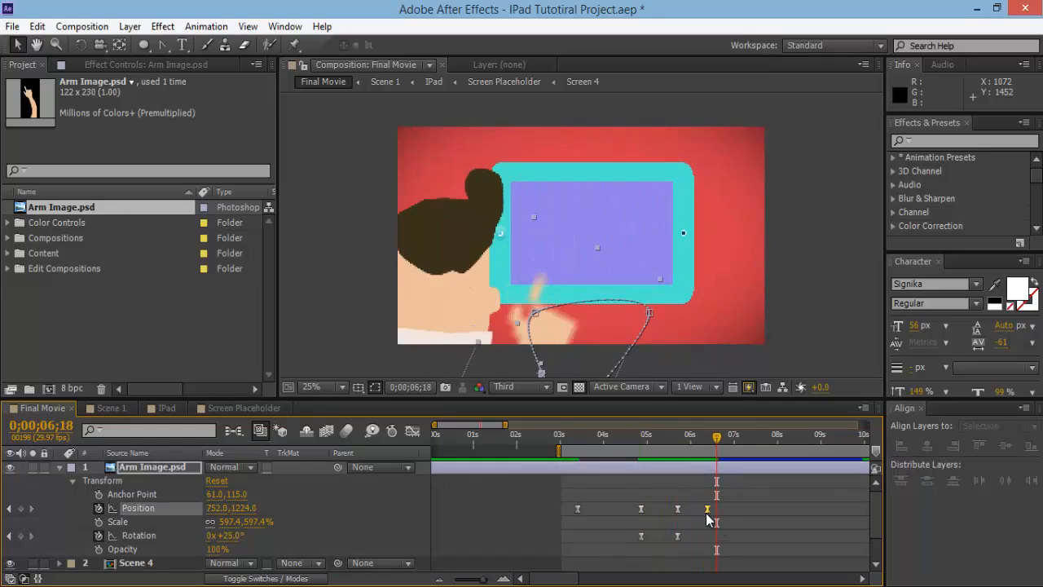
{"action": "left_click", "coordinate": [635, 438]}
{"action": "key", "text": "space"}
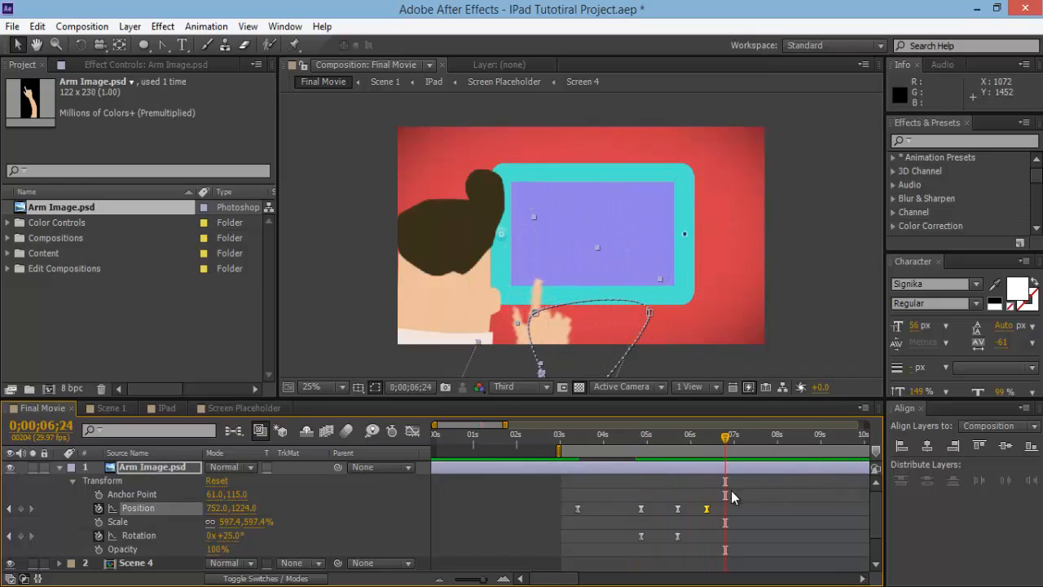
{"action": "left_click", "coordinate": [752, 504]}
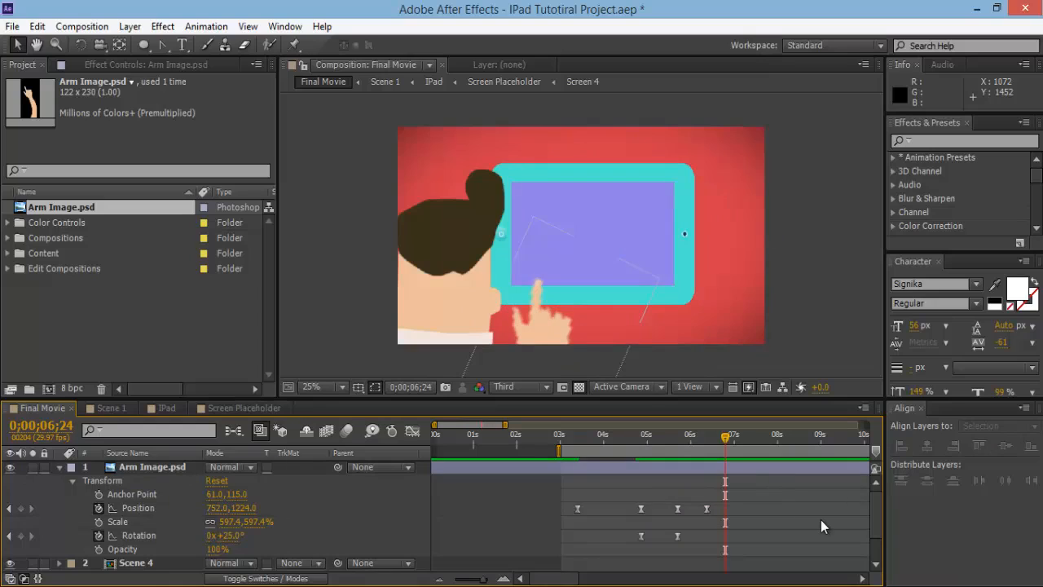
- Restore the preview resolution to Full and preview the complete arm animation from 0;00;03;10
{"action": "left_click", "coordinate": [536, 390]}
{"action": "left_click", "coordinate": [540, 430]}
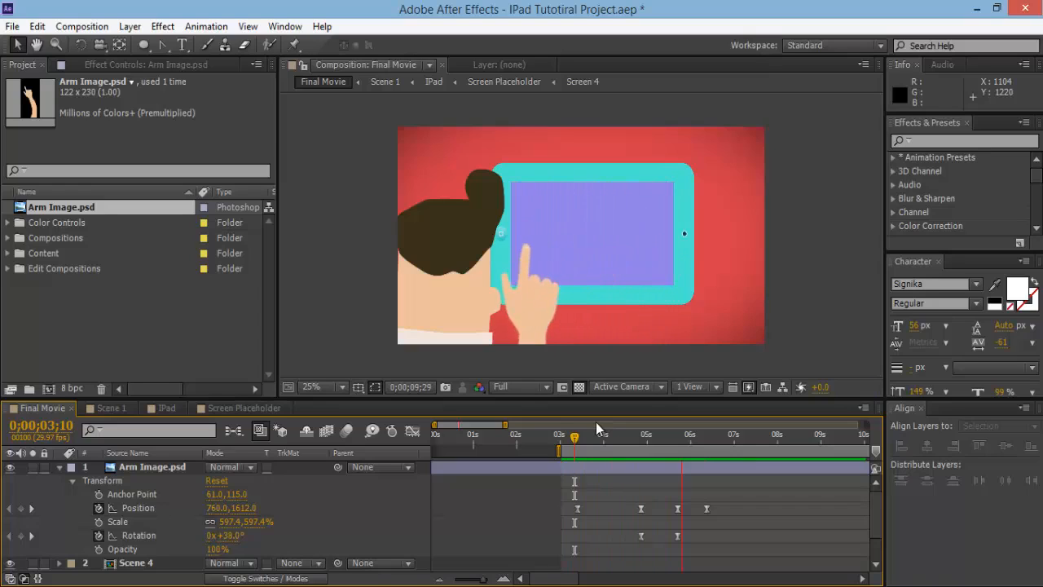
{"action": "key", "text": "space"}
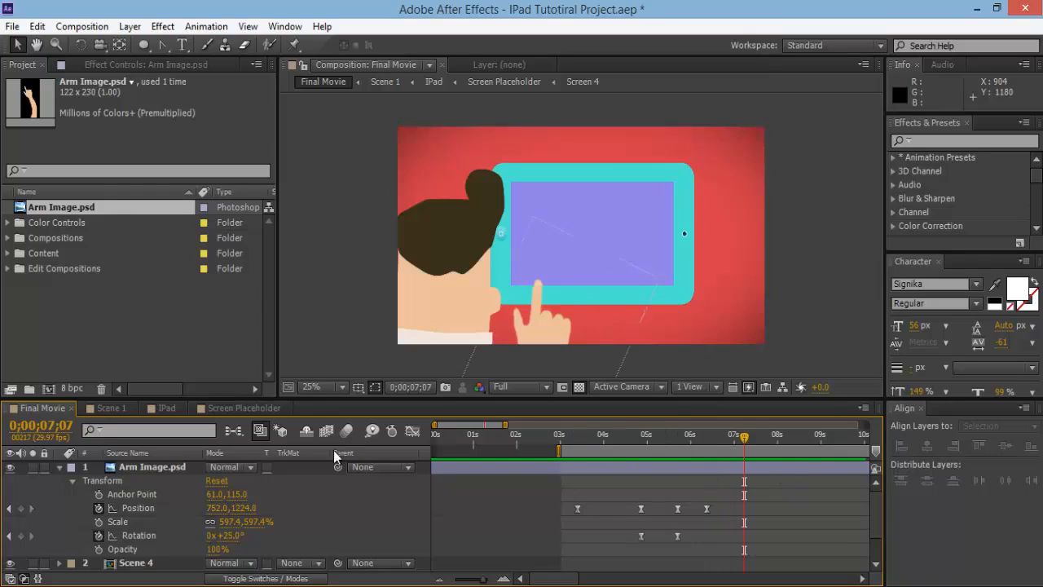
- Reveal Screen 2's Position keyframes in the Screen Placeholder composition and go to the first one at 0;00;09;29
{"action": "left_click", "coordinate": [232, 407]}
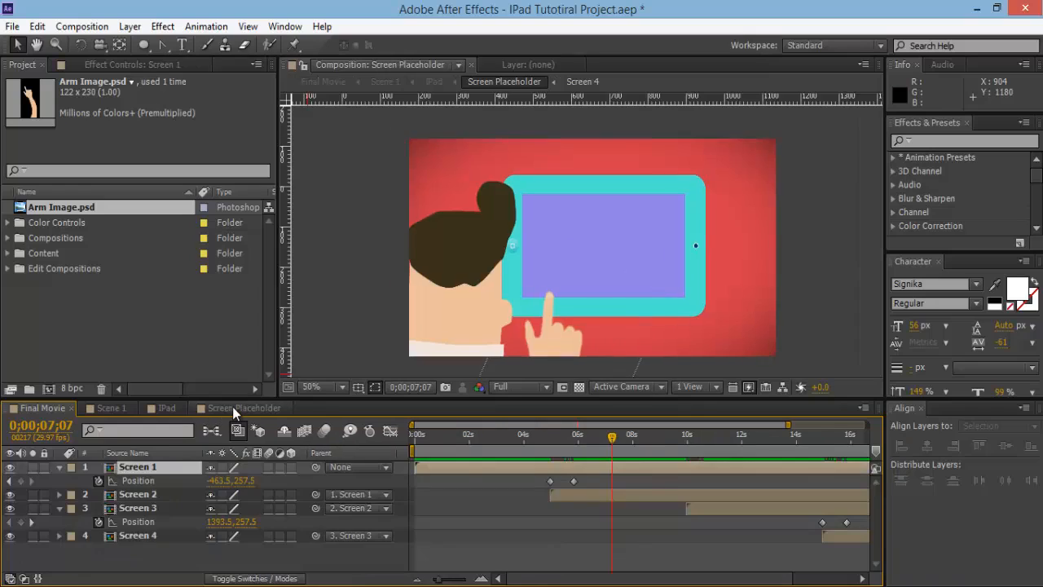
{"action": "left_click", "coordinate": [713, 495]}
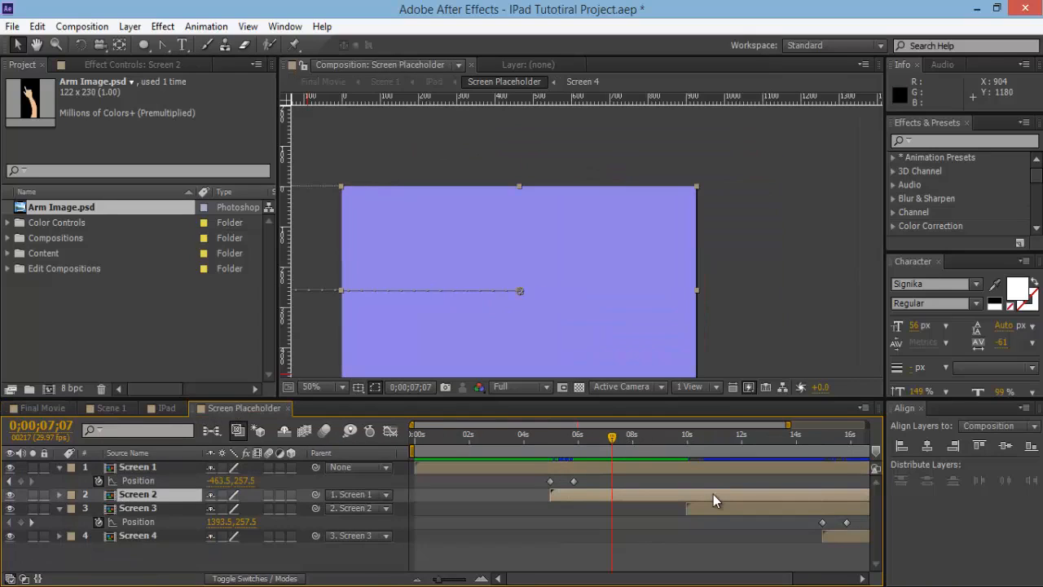
{"action": "key", "text": "p"}
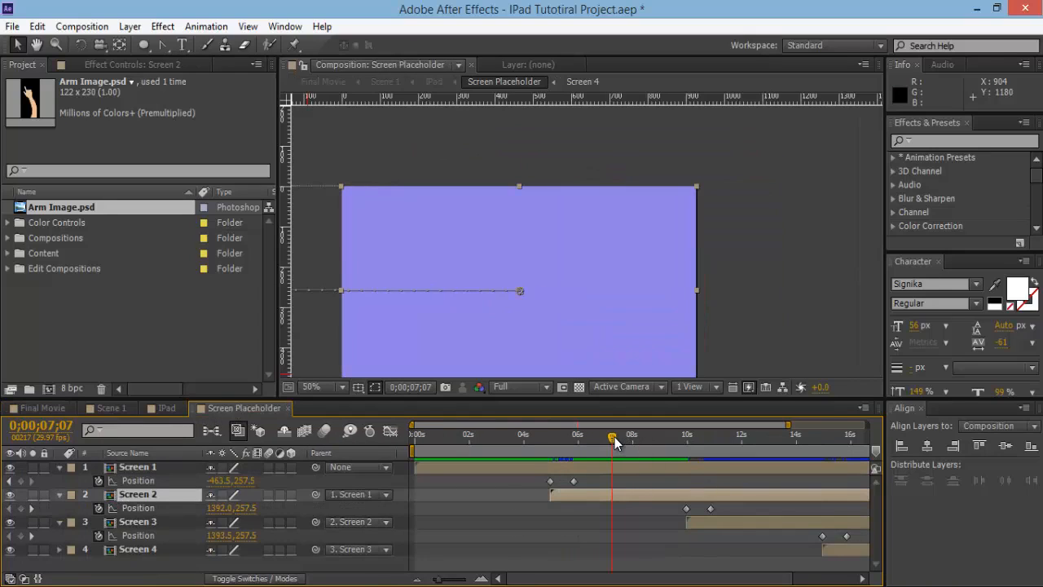
{"action": "left_click_drag", "start_coordinate": [614, 437], "coordinate": [691, 435]}
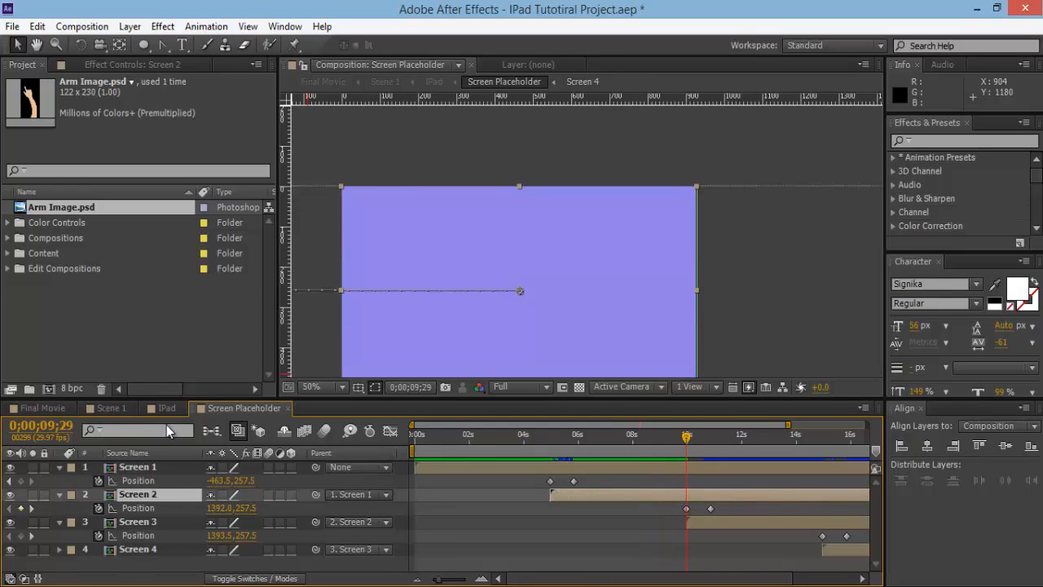
- Return to the Final Movie composition and move its work area start to just before 9 seconds
{"action": "left_click", "coordinate": [50, 408]}
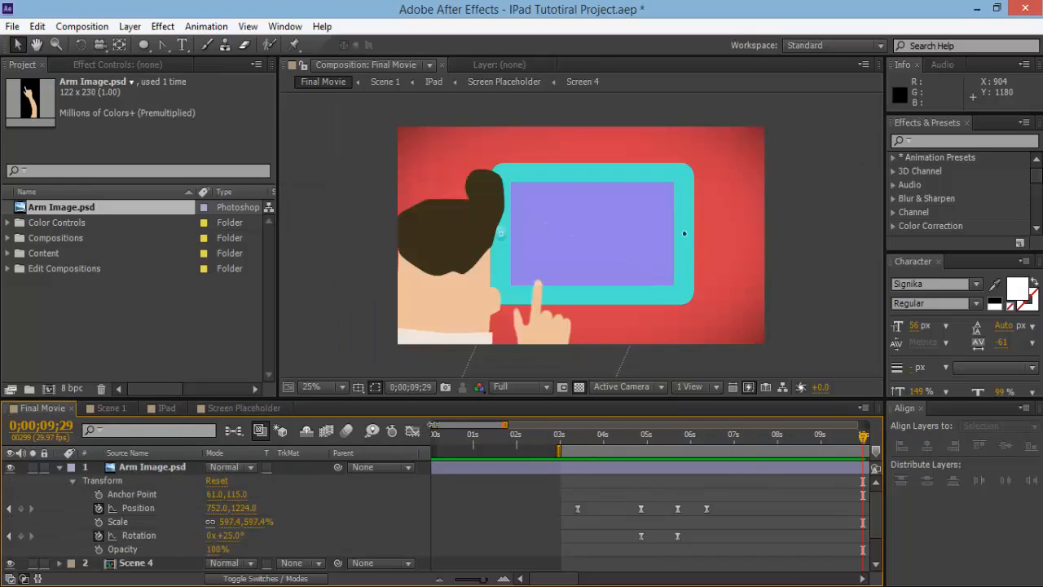
{"action": "left_click_drag", "start_coordinate": [432, 424], "coordinate": [469, 406]}
{"action": "left_click_drag", "start_coordinate": [479, 445], "coordinate": [764, 446]}
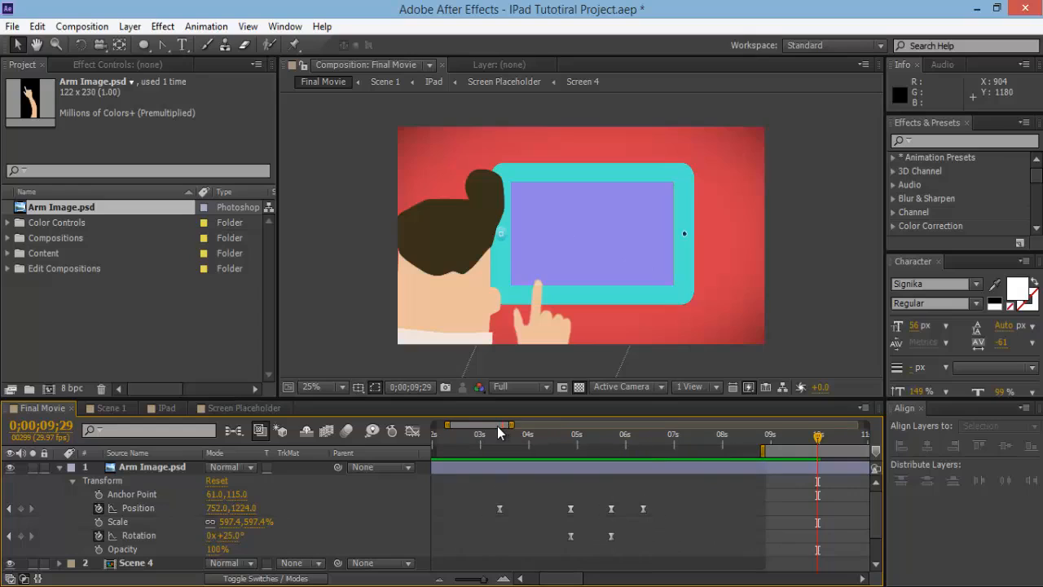
{"action": "left_click_drag", "start_coordinate": [500, 432], "coordinate": [540, 422]}
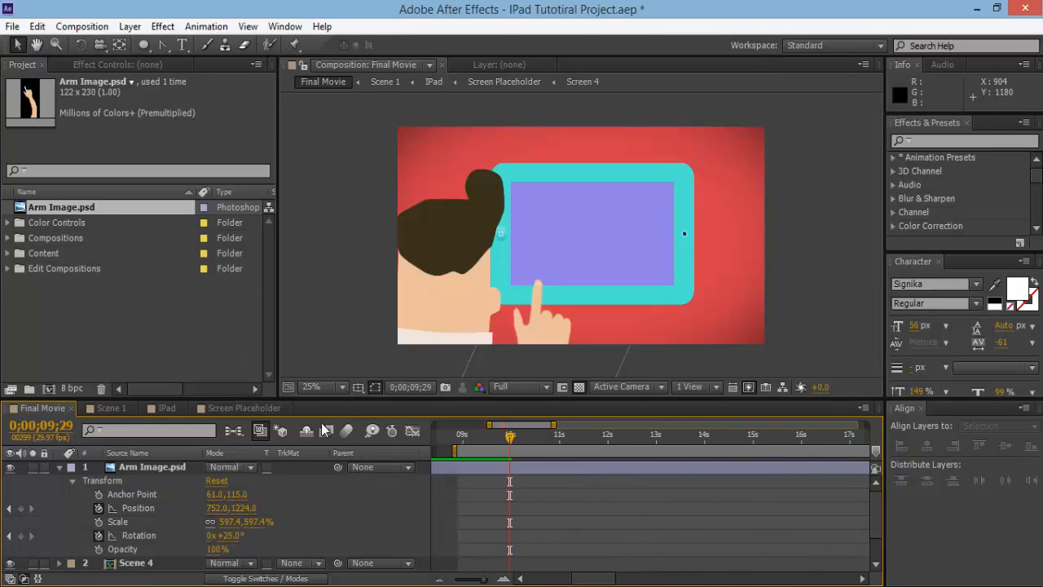
- Add Position and Rotation keyframes to the arm at 0;00;08;14, with the Final Movie work area starting just before 8 seconds
{"action": "left_click", "coordinate": [244, 407]}
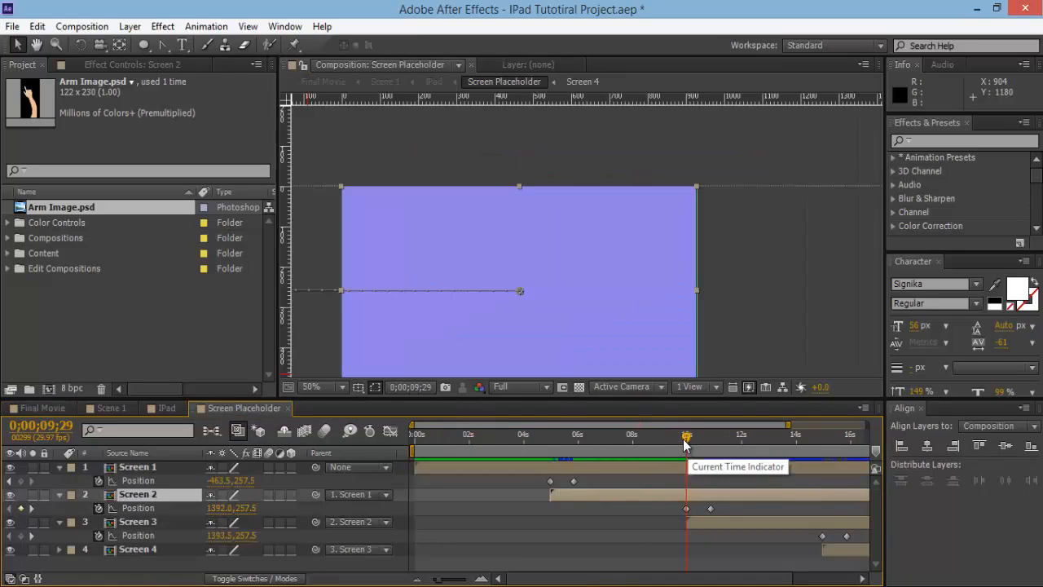
{"action": "left_click_drag", "start_coordinate": [687, 438], "coordinate": [646, 442]}
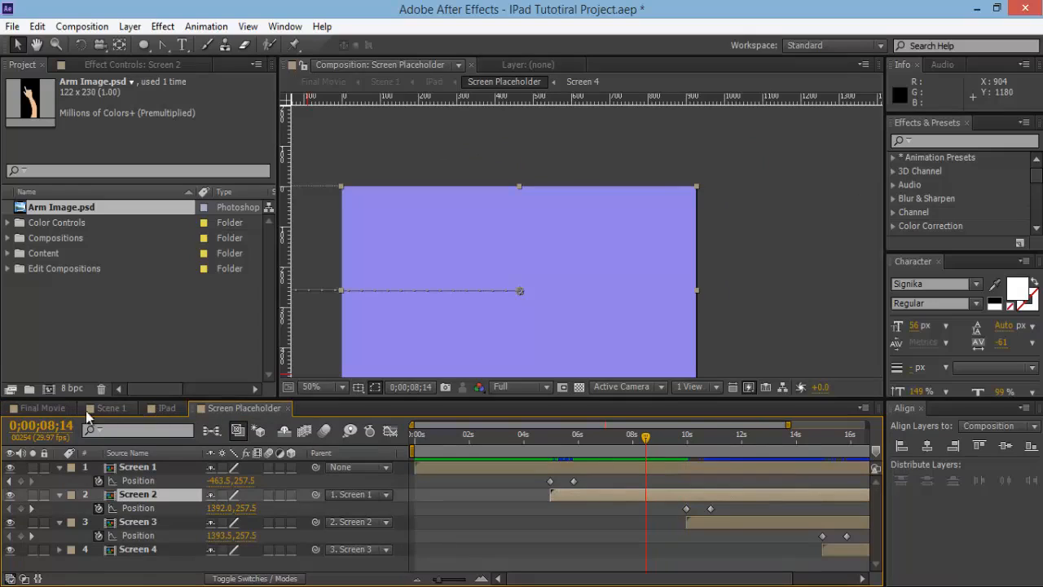
{"action": "left_click", "coordinate": [52, 410]}
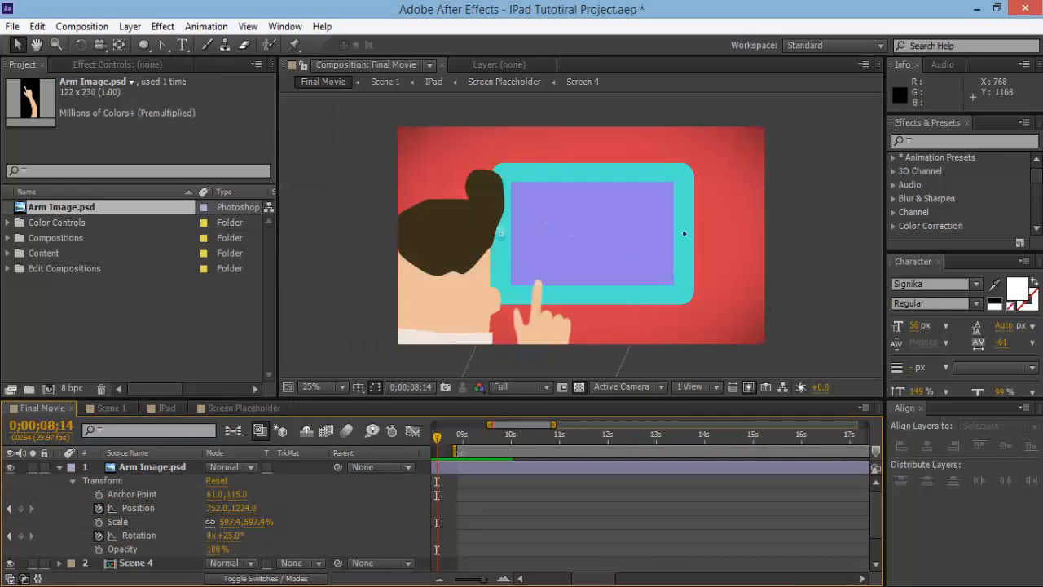
{"action": "left_click_drag", "start_coordinate": [442, 453], "coordinate": [811, 453]}
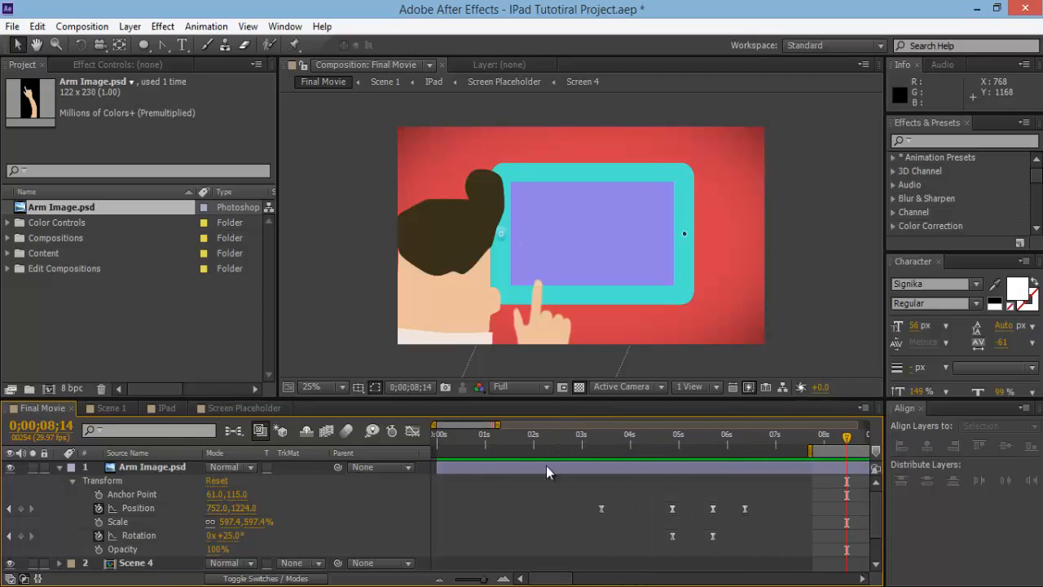
{"action": "left_click", "coordinate": [21, 508]}
{"action": "left_click", "coordinate": [21, 536]}
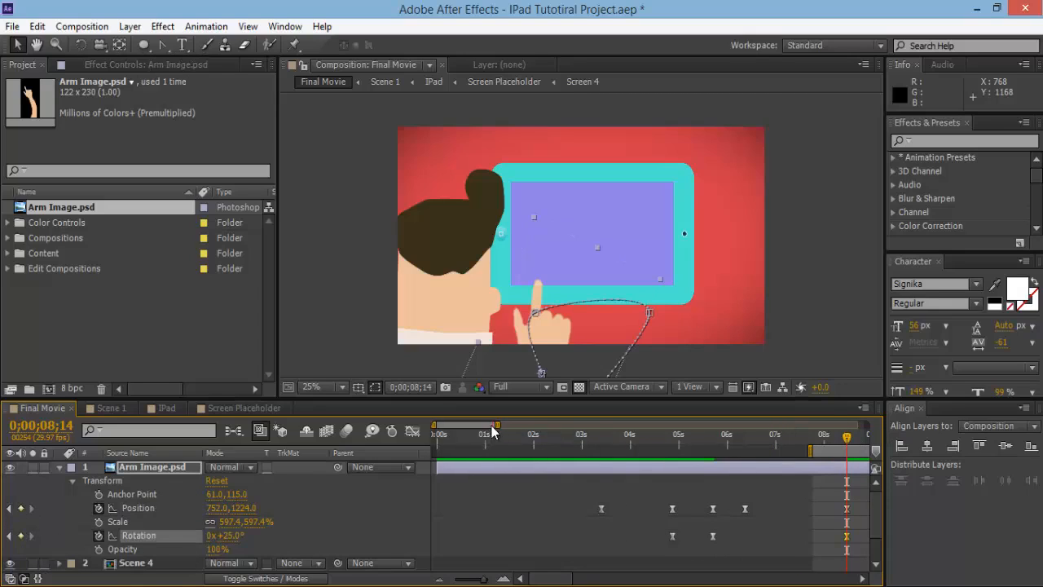
- At 0;00;09;29, Screen 2's first Position keyframe, move the arm in Final Movie to about 1308, 972, over the tablet screen's right side
{"action": "left_click_drag", "start_coordinate": [491, 426], "coordinate": [519, 425]}
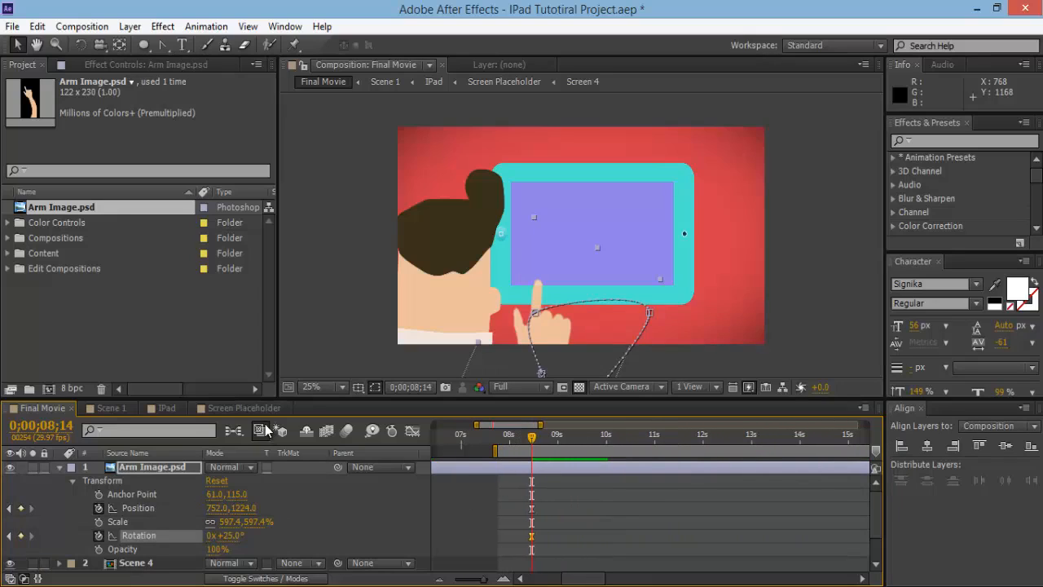
{"action": "left_click", "coordinate": [229, 409]}
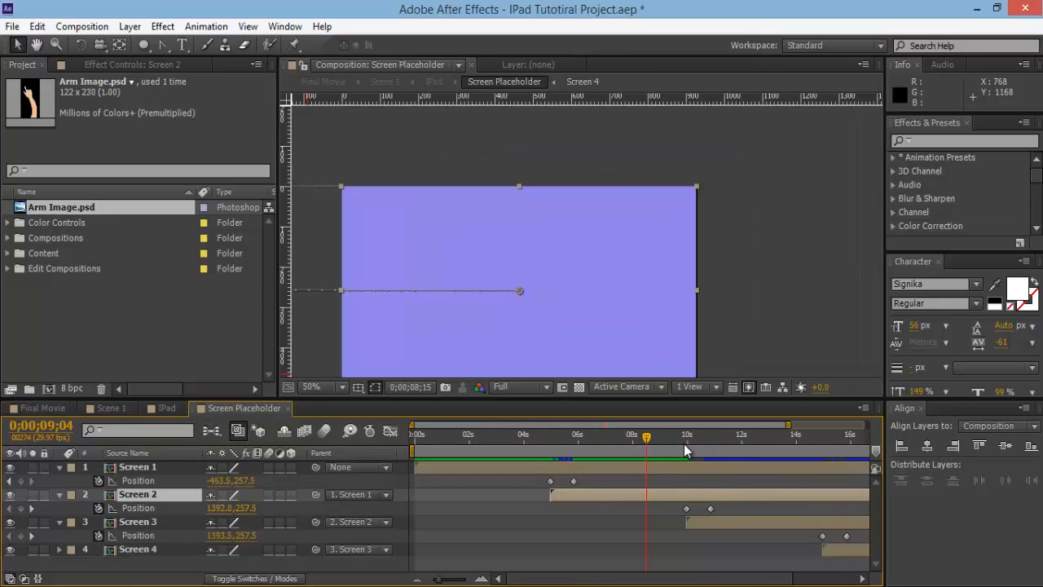
{"action": "left_click", "coordinate": [687, 447]}
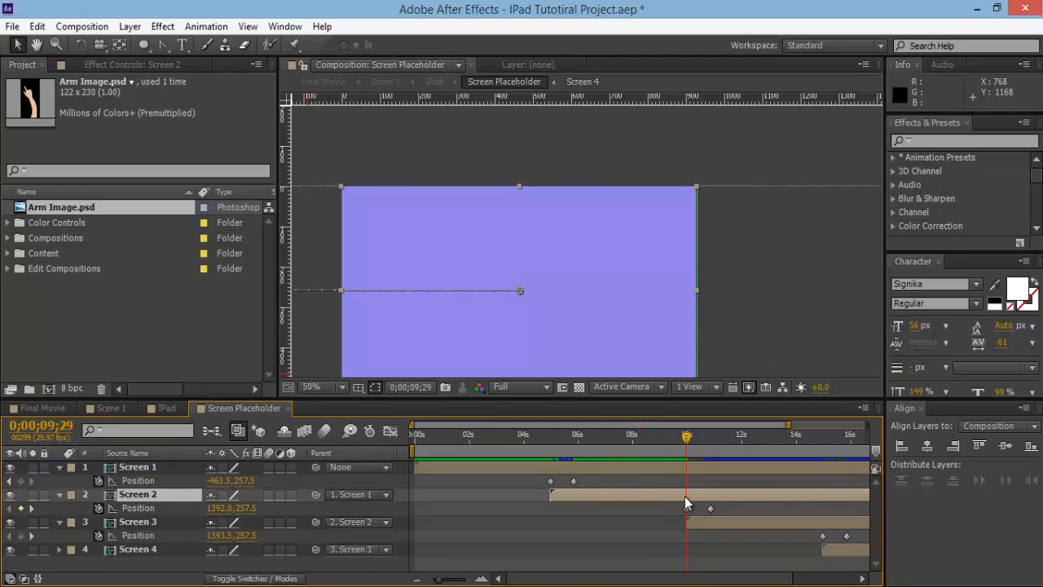
{"action": "left_click", "coordinate": [37, 411]}
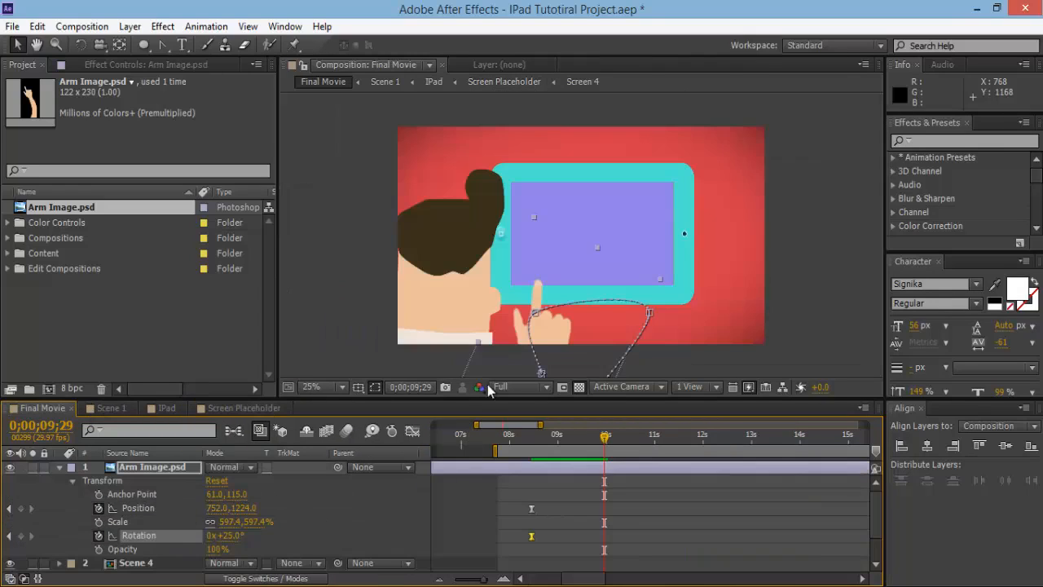
{"action": "left_click_drag", "start_coordinate": [561, 335], "coordinate": [667, 285]}
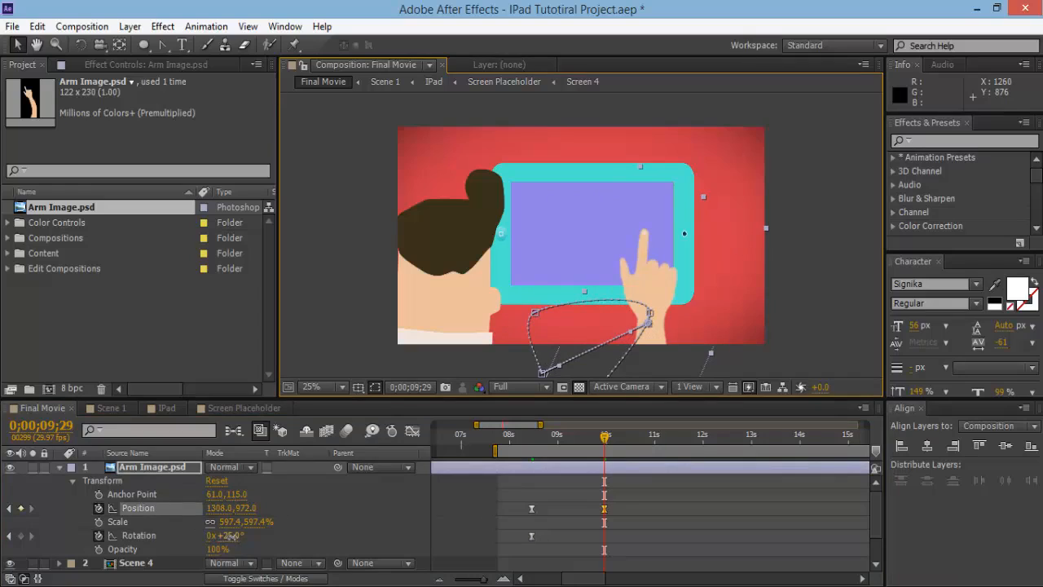
- At 0;00;09;29, rotate the arm to 40° and nudge its position to about 1300, 940
{"action": "left_click_drag", "start_coordinate": [231, 536], "coordinate": [243, 536]}
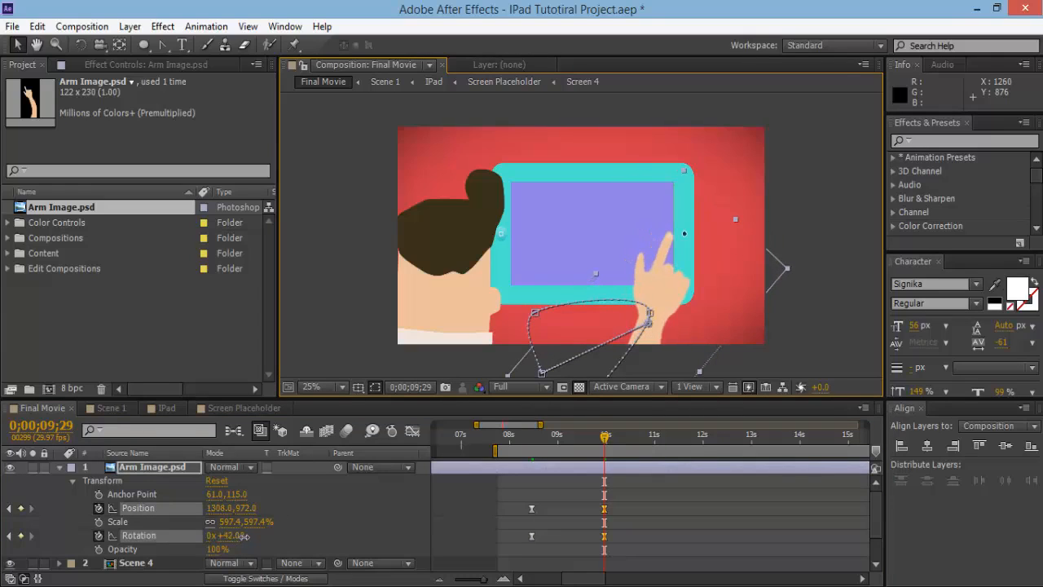
{"action": "key", "text": "ctrl+z"}
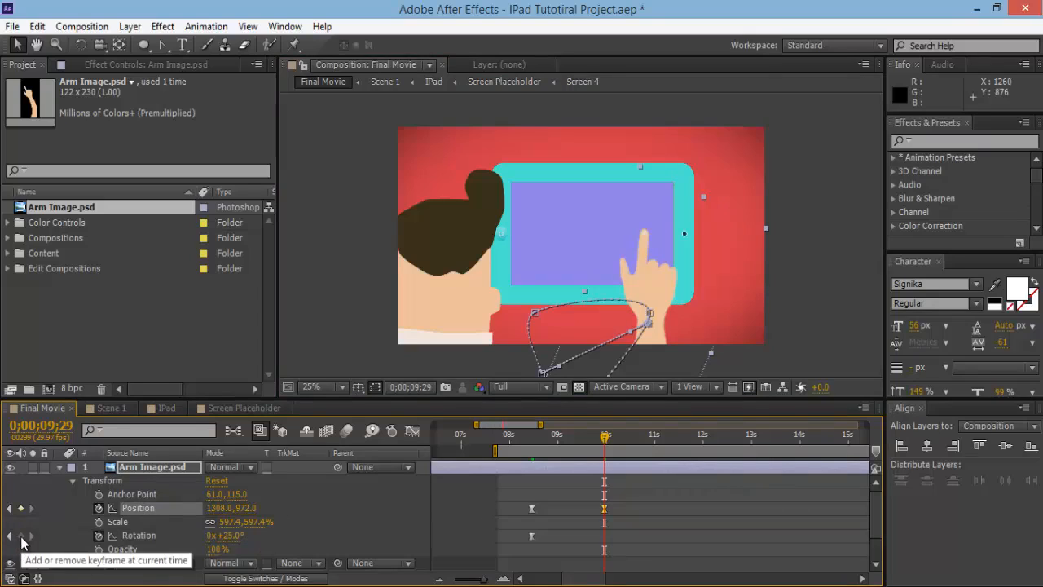
{"action": "left_click_drag", "start_coordinate": [231, 540], "coordinate": [241, 535]}
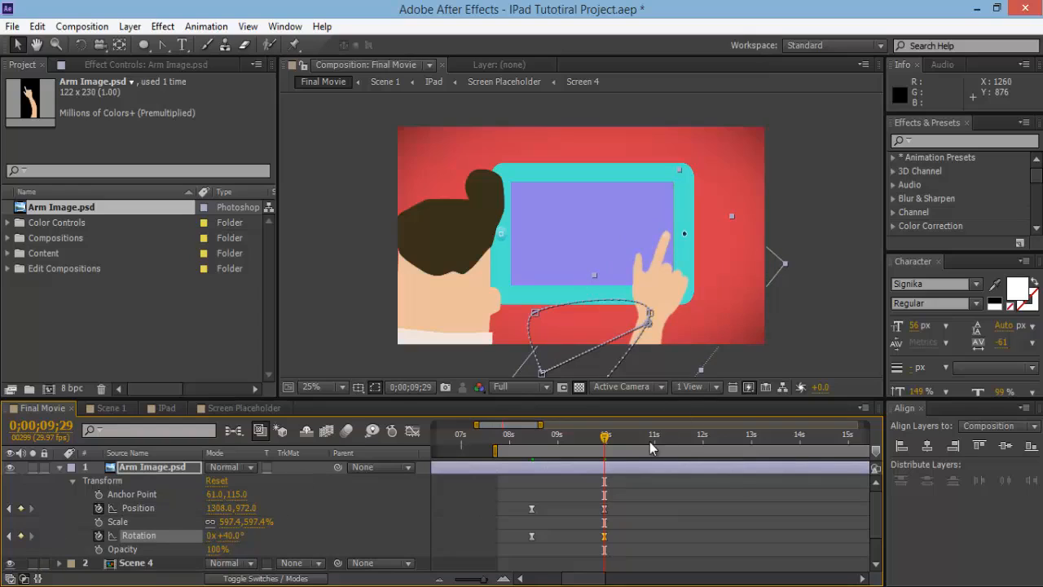
{"action": "left_click_drag", "start_coordinate": [660, 338], "coordinate": [658, 331]}
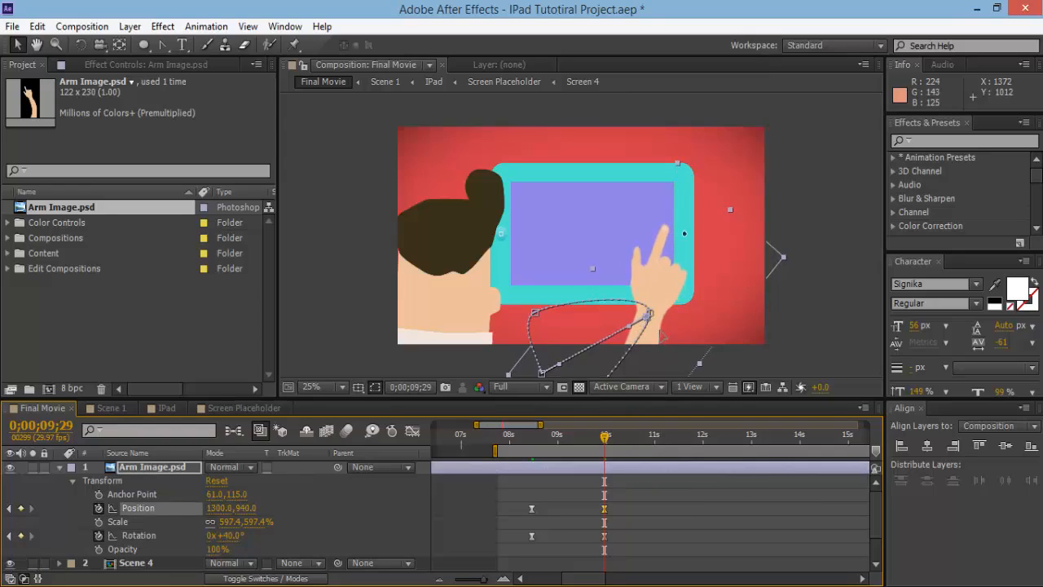
{"action": "mouse_move", "coordinate": [605, 436]}
{"action": "left_mouse_down"}
{"action": "mouse_move", "coordinate": [524, 451]}
{"action": "mouse_move", "coordinate": [605, 449]}
{"action": "left_mouse_up"}
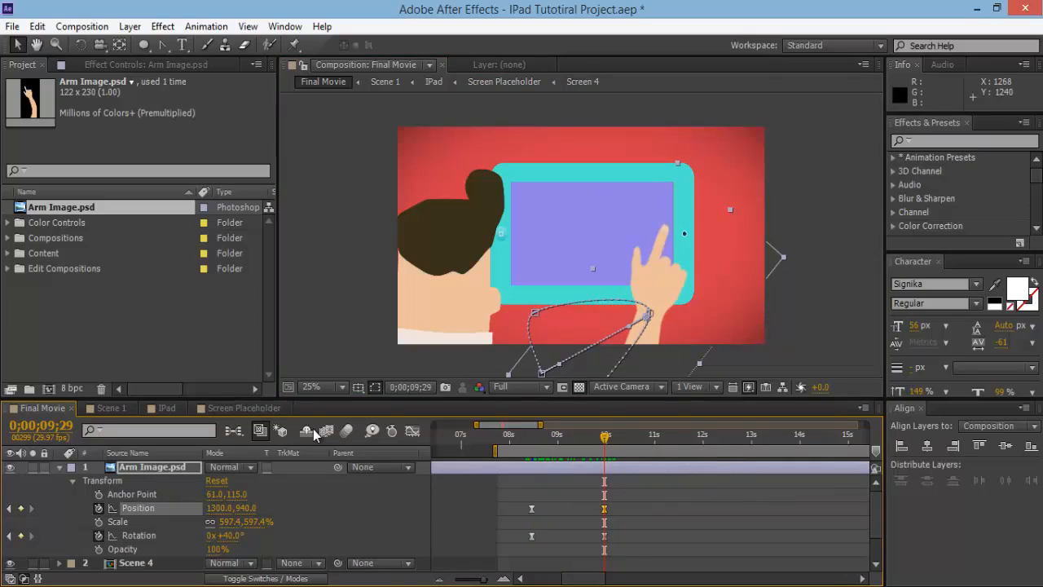
- At 0;00;10;26, Screen 2's second Position keyframe, swipe the arm across to about 668, 964 and rotate it to 24°
{"action": "left_click", "coordinate": [245, 407]}
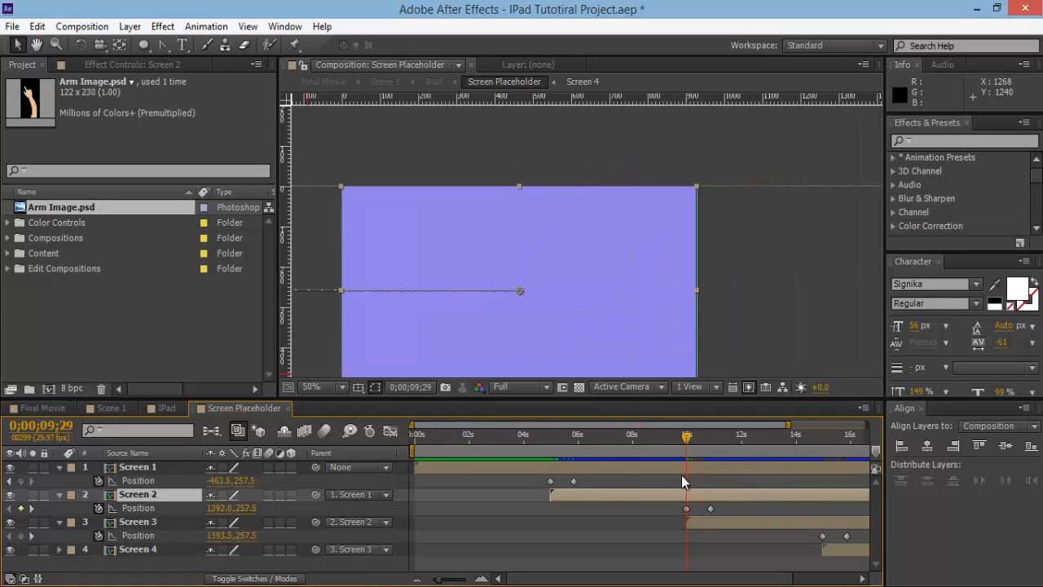
{"action": "left_click_drag", "start_coordinate": [685, 444], "coordinate": [707, 444]}
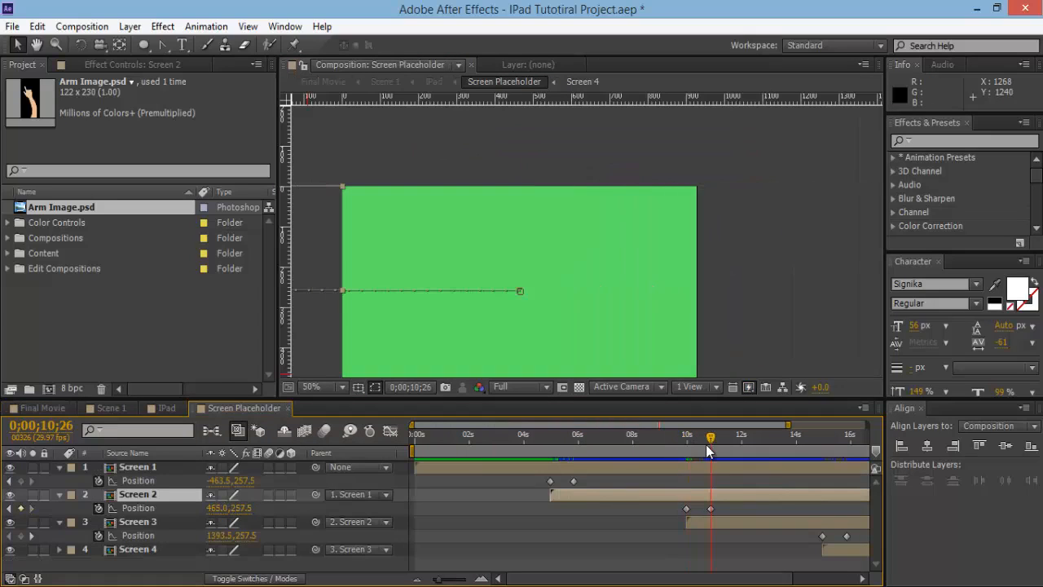
{"action": "left_click", "coordinate": [42, 407]}
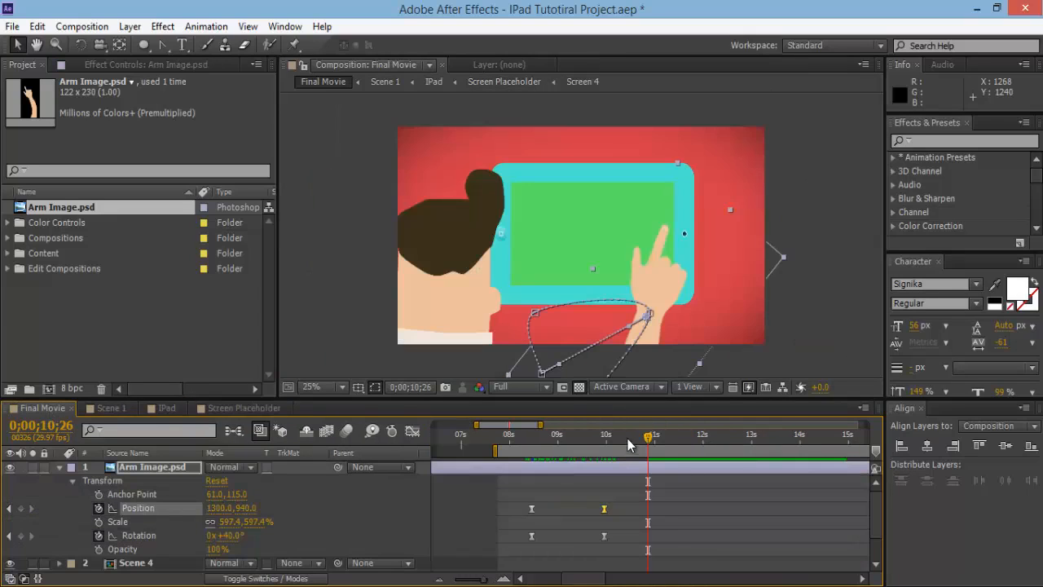
{"action": "left_click_drag", "start_coordinate": [681, 293], "coordinate": [559, 273]}
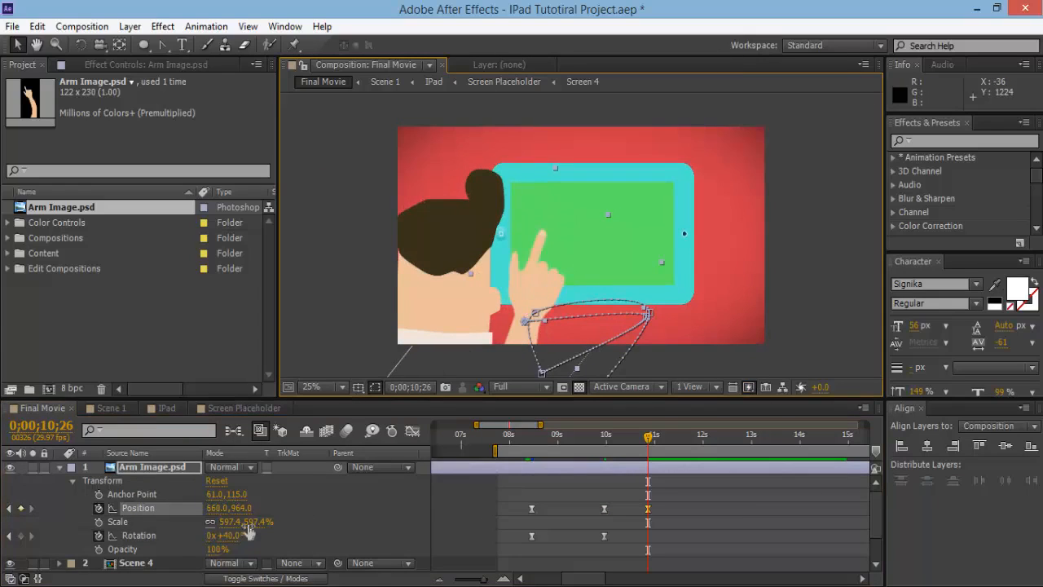
{"action": "left_click_drag", "start_coordinate": [230, 535], "coordinate": [226, 547]}
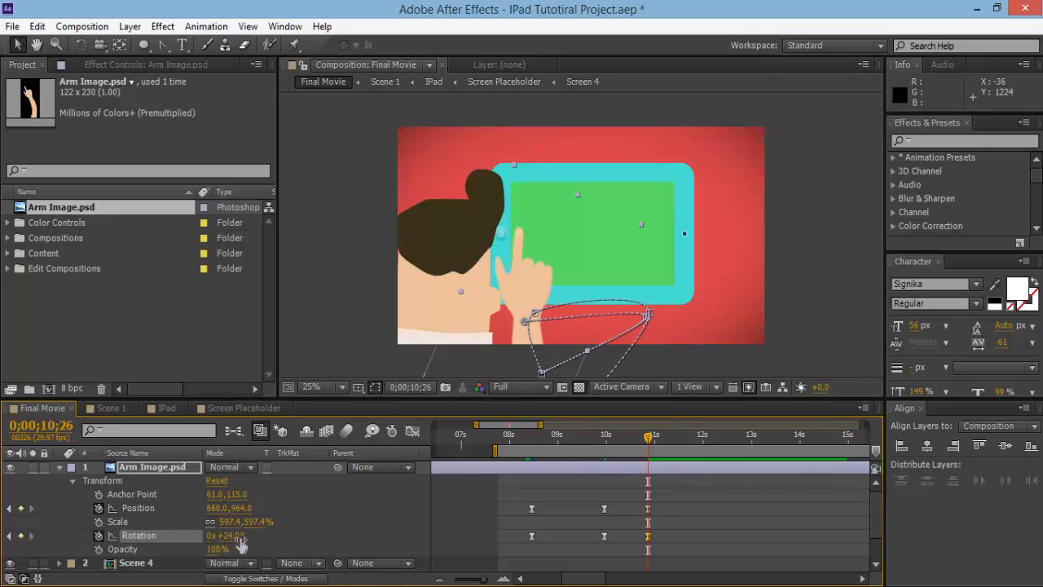
- Shift the arm's Position and Rotation keyframes for the second swipe's start and end slightly earlier, and preview from 0;00;09;18
{"action": "left_click_drag", "start_coordinate": [686, 550], "coordinate": [601, 516]}
{"action": "left_click_drag", "start_coordinate": [681, 554], "coordinate": [640, 509]}
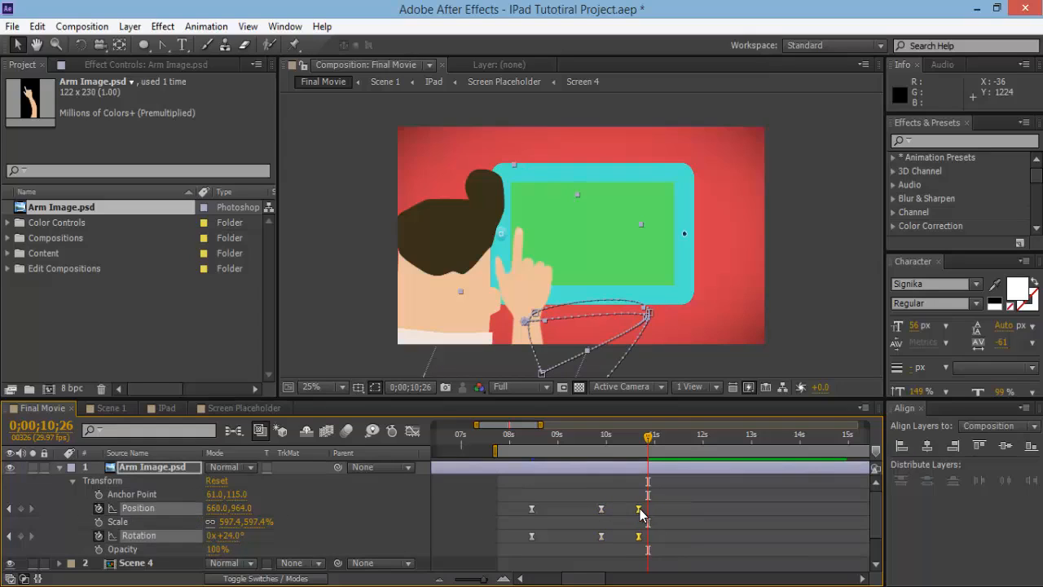
{"action": "left_click", "coordinate": [587, 438]}
{"action": "key", "text": "space"}
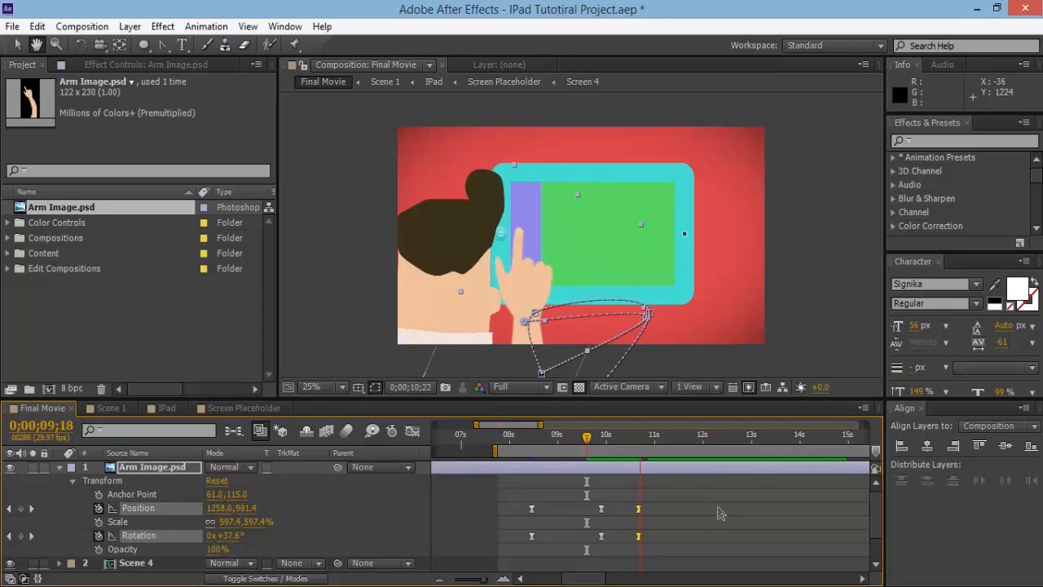
{"action": "key", "text": "space"}
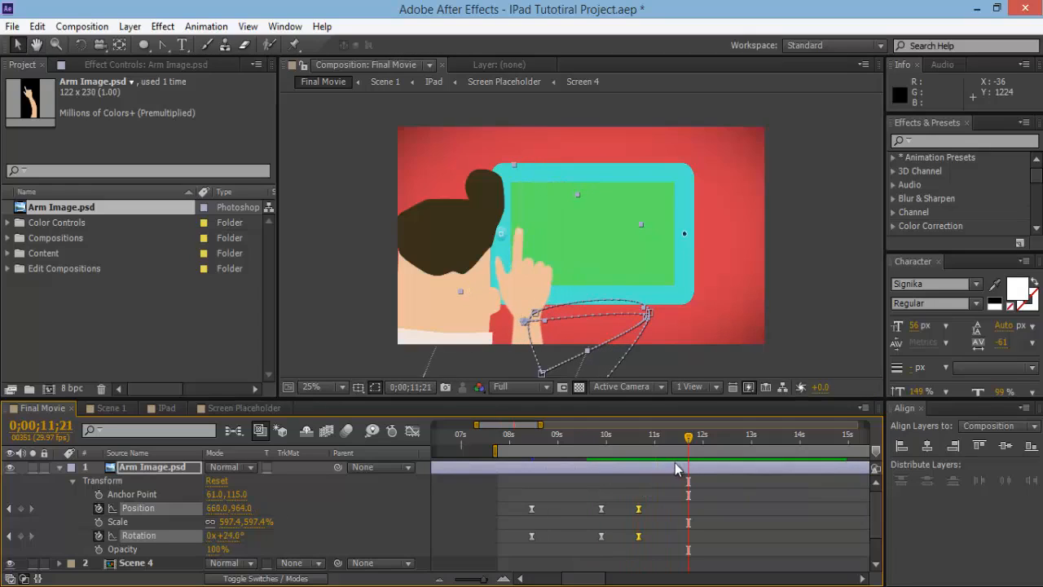
- At 0;00;11;20, drop the arm below the frame to about 852, 1584, and preview the second swipe at Third resolution
{"action": "left_click", "coordinate": [688, 448]}
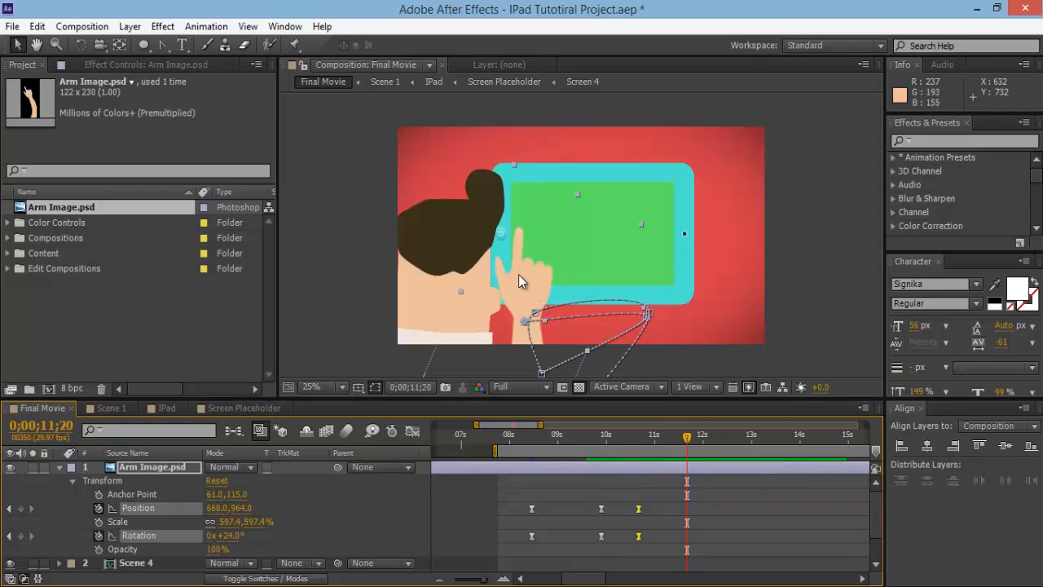
{"action": "left_click_drag", "start_coordinate": [523, 286], "coordinate": [556, 403]}
{"action": "left_click_drag", "start_coordinate": [684, 442], "coordinate": [550, 446]}
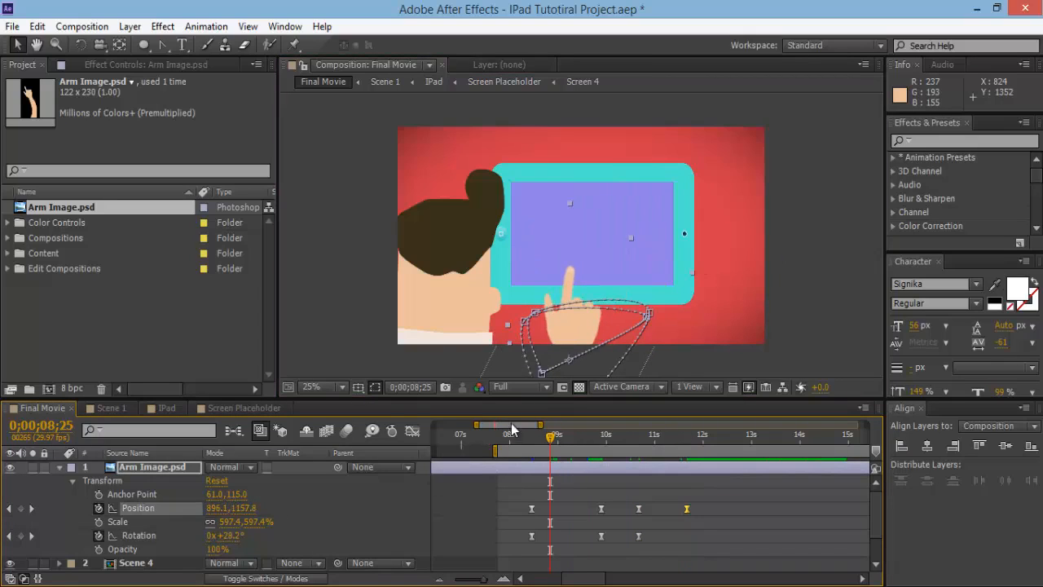
{"action": "left_click", "coordinate": [545, 387]}
{"action": "left_click", "coordinate": [543, 465]}
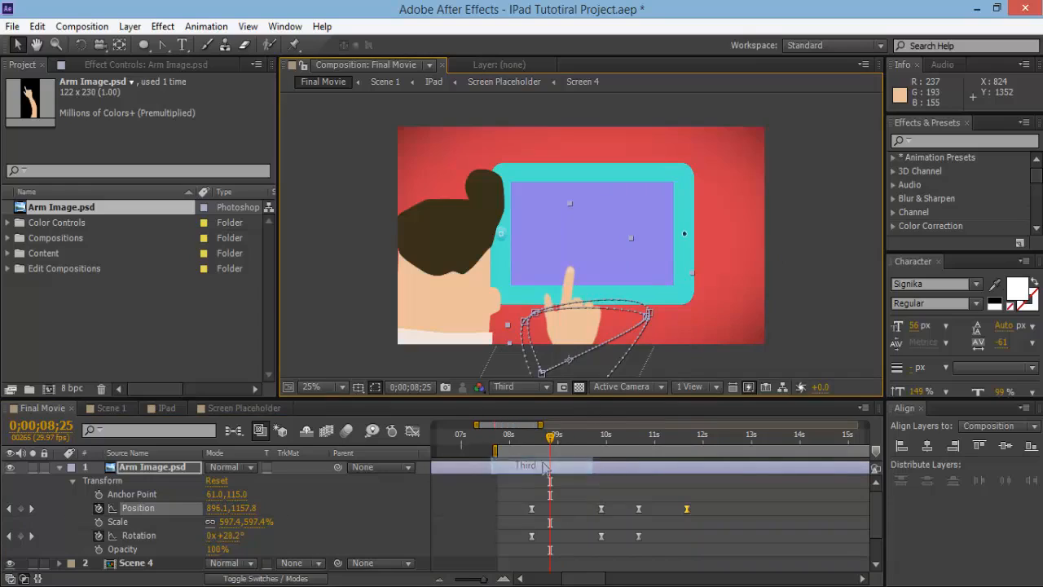
{"action": "key", "text": "space"}
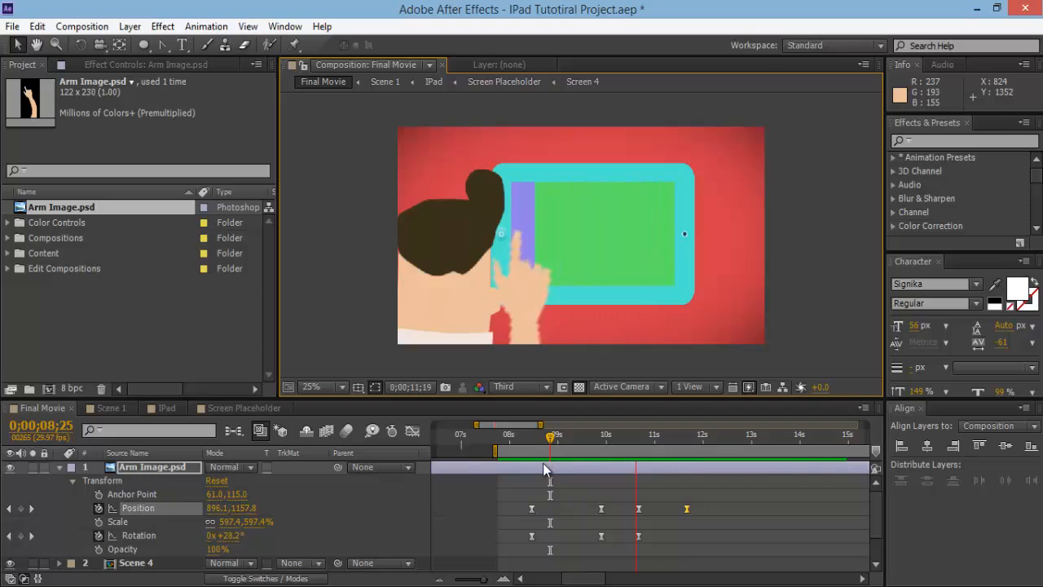
{"action": "key", "text": "space"}
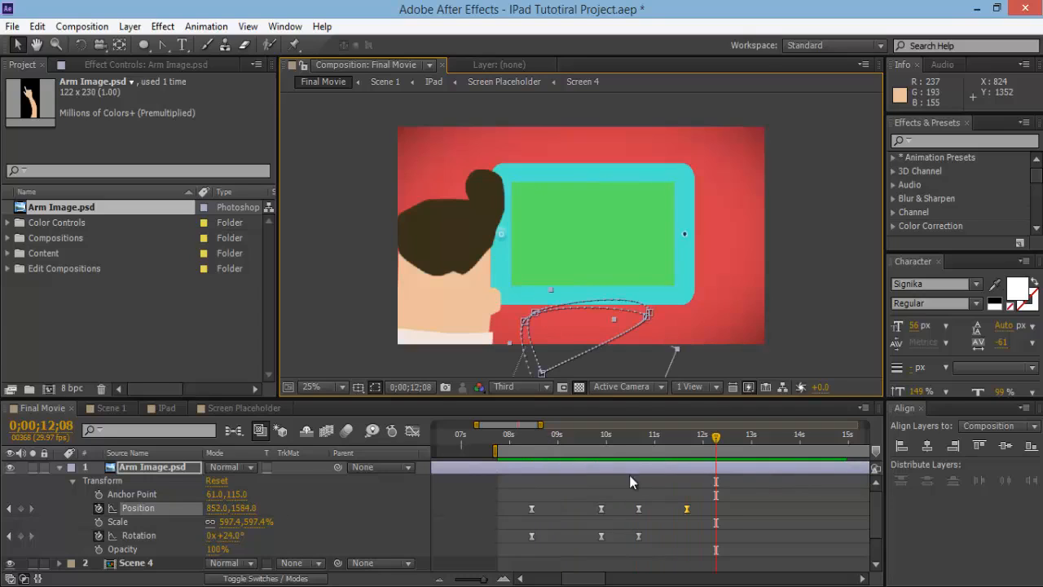
- Shift the arm's Position and Rotation keyframes for the second swipe's end slightly later, and preview the swipe from about 0;00;09;25
{"action": "left_click", "coordinate": [650, 548]}
{"action": "left_click_drag", "start_coordinate": [639, 510], "coordinate": [642, 510]}
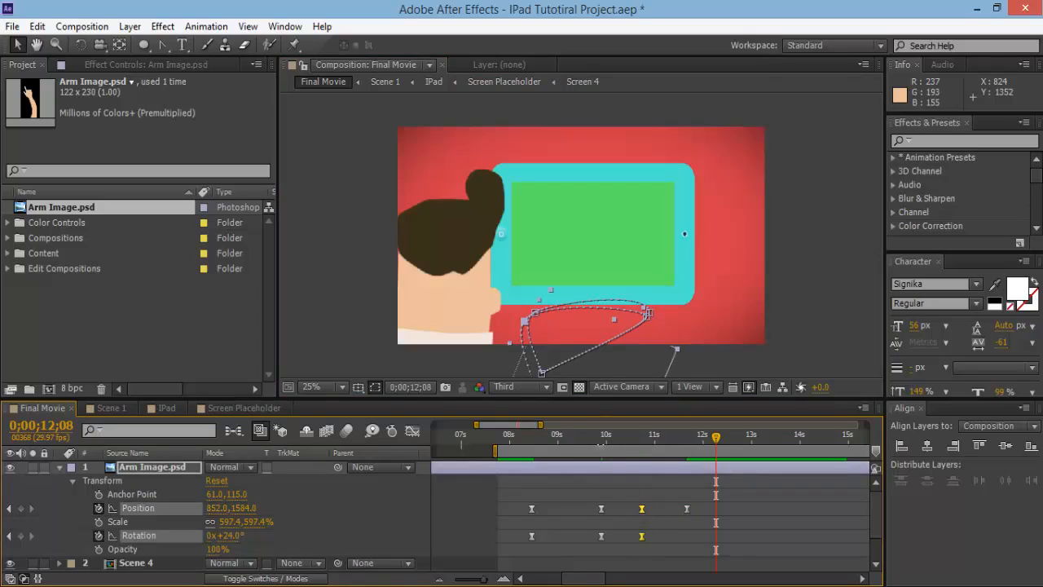
{"action": "left_click", "coordinate": [601, 444]}
{"action": "key", "text": "space"}
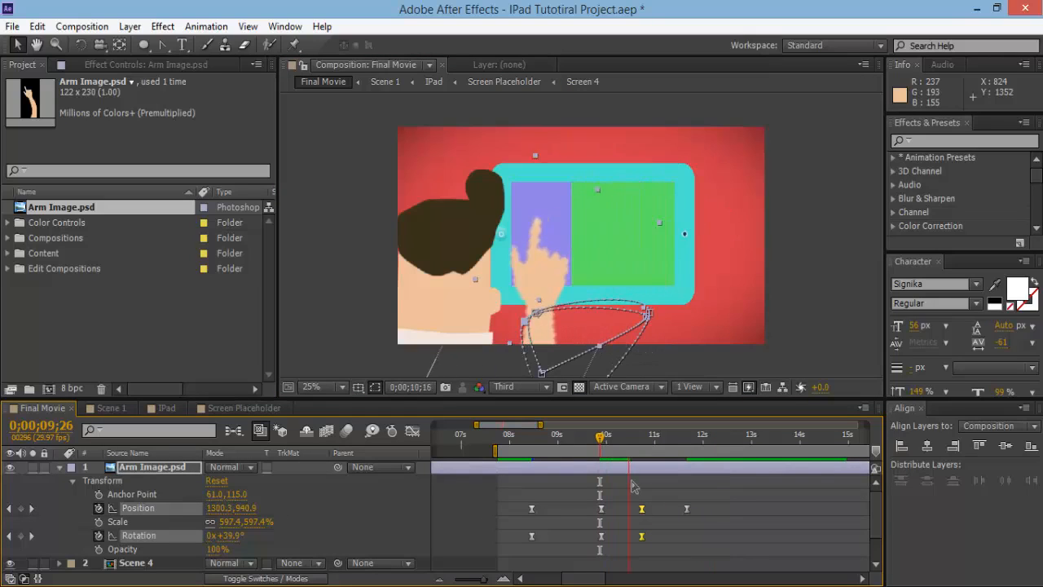
{"action": "key", "text": "space"}
{"action": "left_click", "coordinate": [599, 437]}
{"action": "key", "text": "space"}
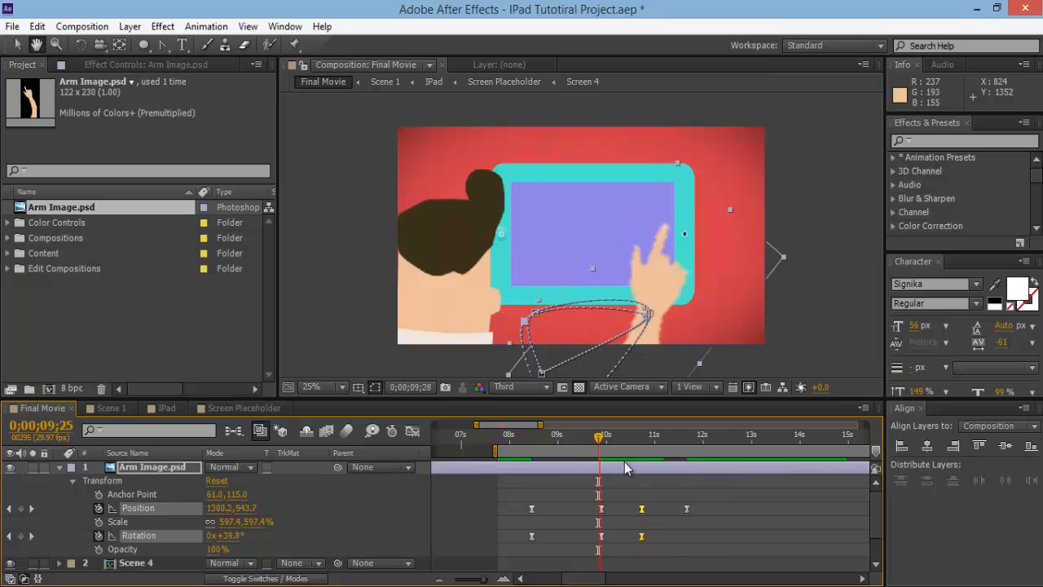
{"action": "key", "text": "space"}
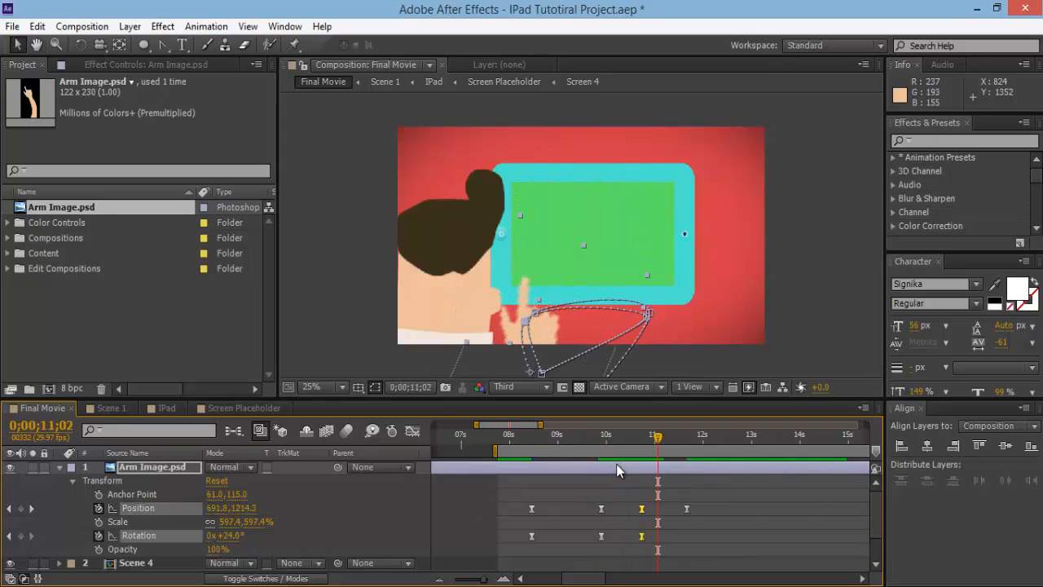
{"action": "left_click", "coordinate": [728, 493]}
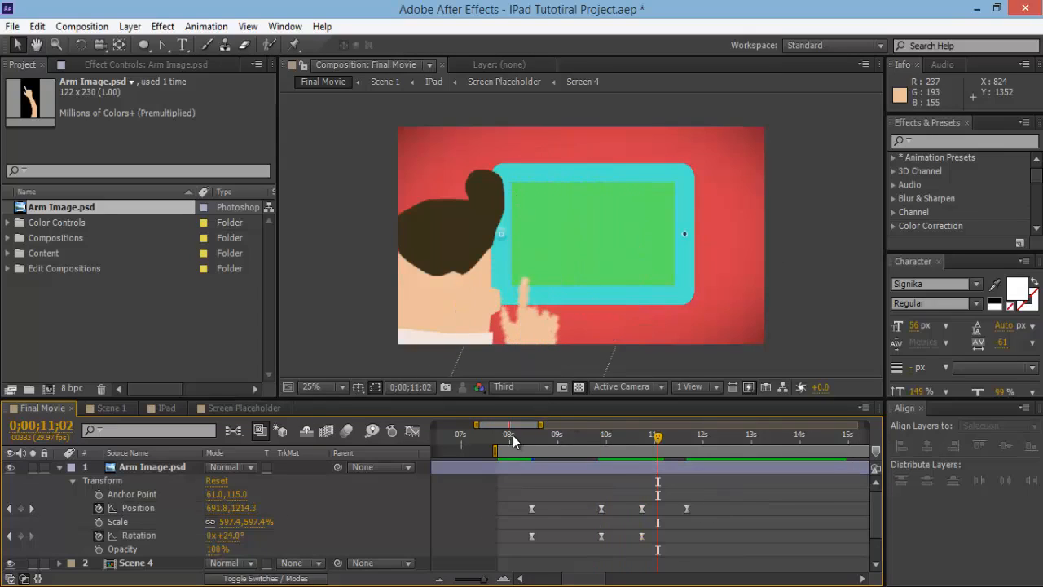
- Locate Screen 3's first Position keyframe in Screen Placeholder, and add holding Position and Rotation keyframes to the arm at 0;00;14;02 in Final Movie
{"action": "left_click_drag", "start_coordinate": [479, 449], "coordinate": [362, 451]}
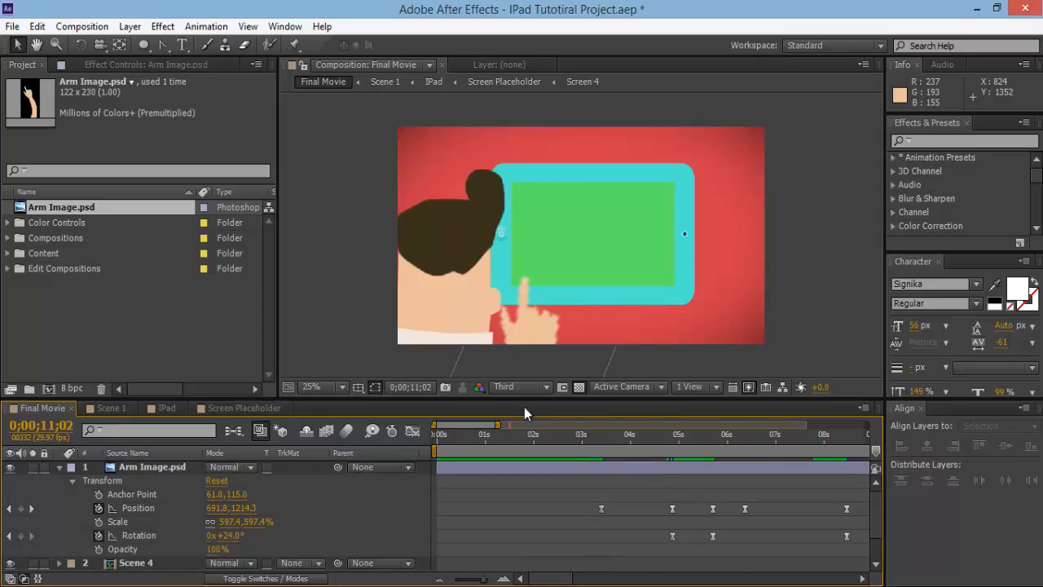
{"action": "left_click_drag", "start_coordinate": [494, 423], "coordinate": [691, 426]}
{"action": "left_click", "coordinate": [239, 406]}
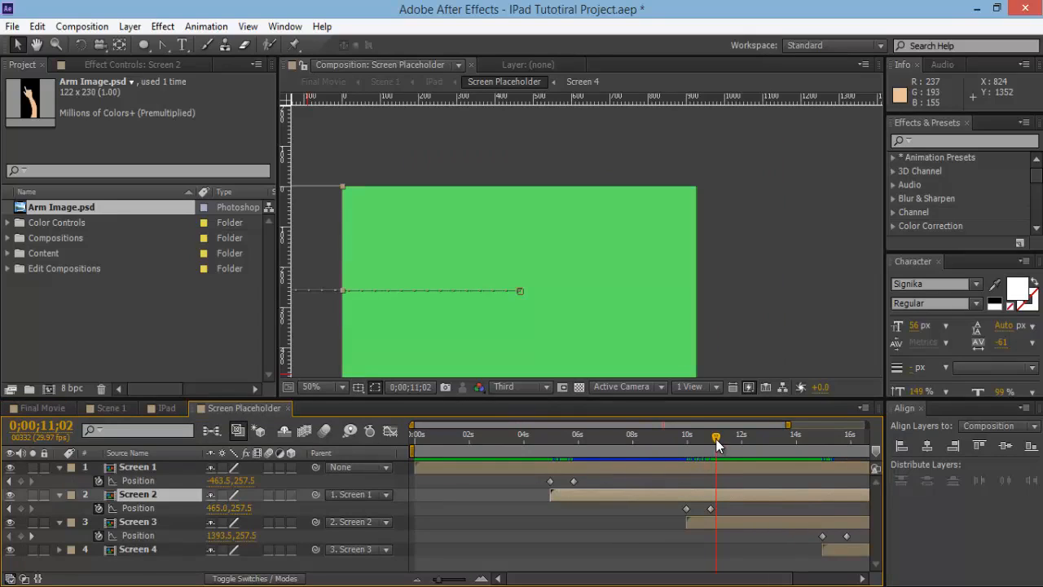
{"action": "left_click_drag", "start_coordinate": [717, 443], "coordinate": [736, 444]}
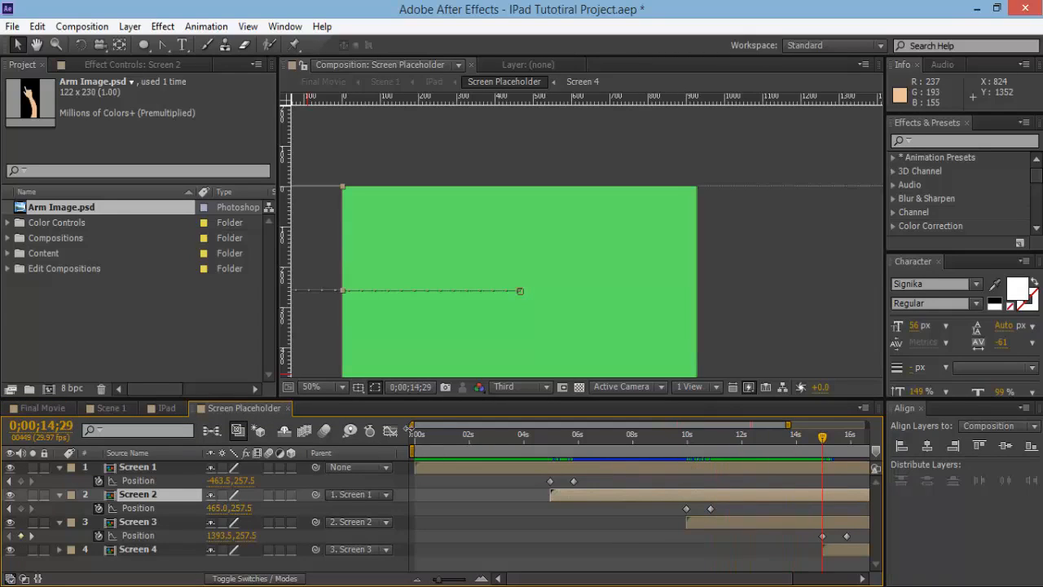
{"action": "left_click_drag", "start_coordinate": [410, 428], "coordinate": [684, 425]}
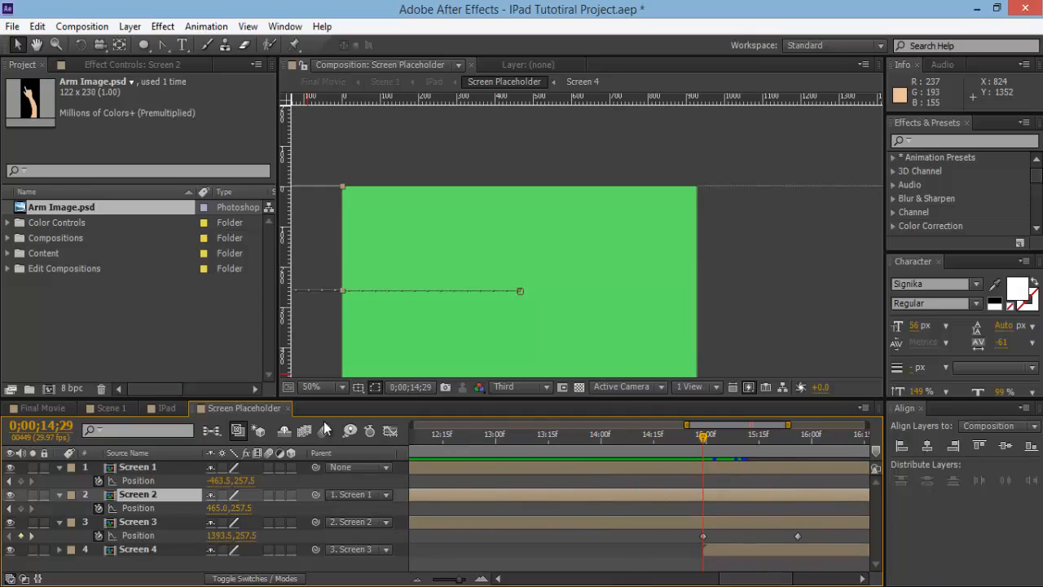
{"action": "left_click", "coordinate": [37, 408]}
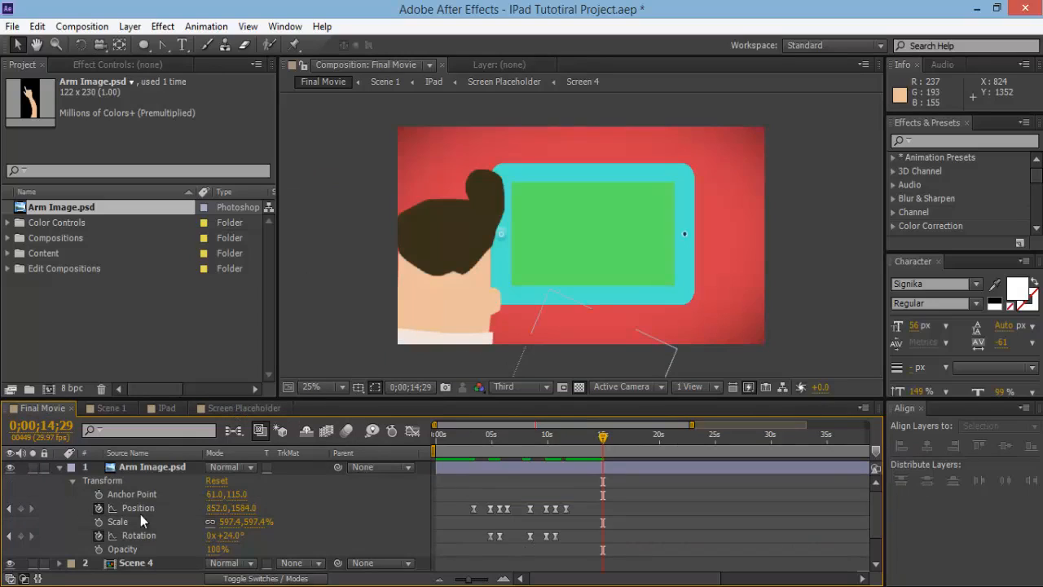
{"action": "left_click", "coordinate": [574, 366]}
{"action": "left_click_drag", "start_coordinate": [605, 446], "coordinate": [596, 443]}
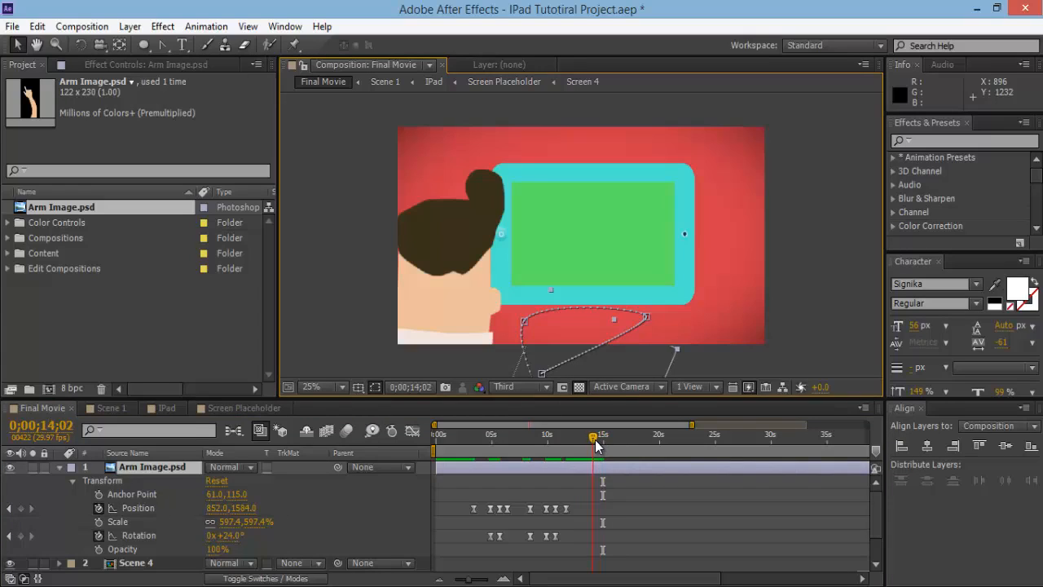
{"action": "left_click", "coordinate": [20, 508]}
{"action": "left_click", "coordinate": [20, 536]}
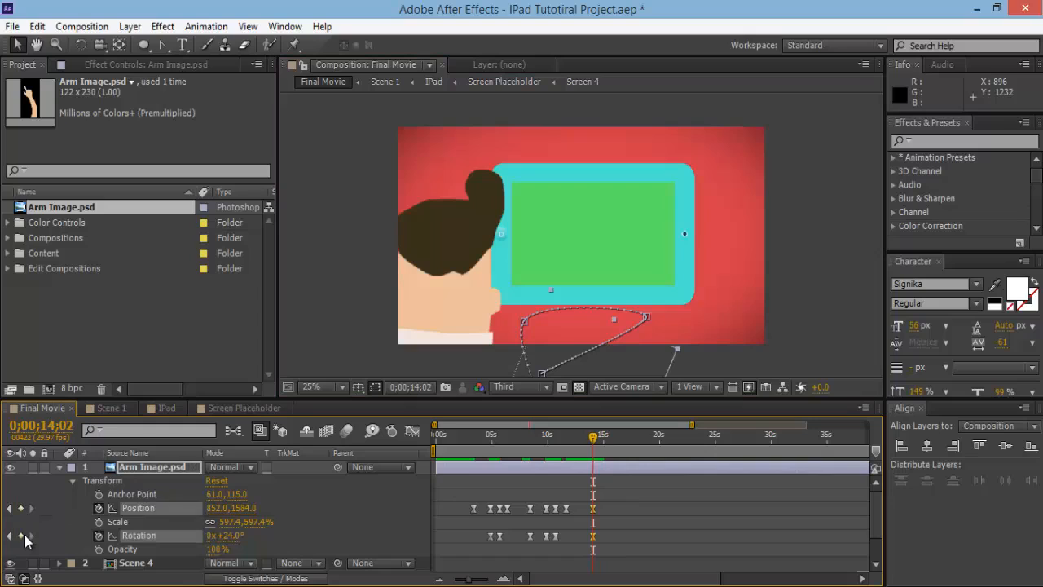
- At 0;00;14;29, Screen 3's first Position keyframe, raise the arm to about 1268, 912 and rotate it to 42°
{"action": "left_click", "coordinate": [244, 407]}
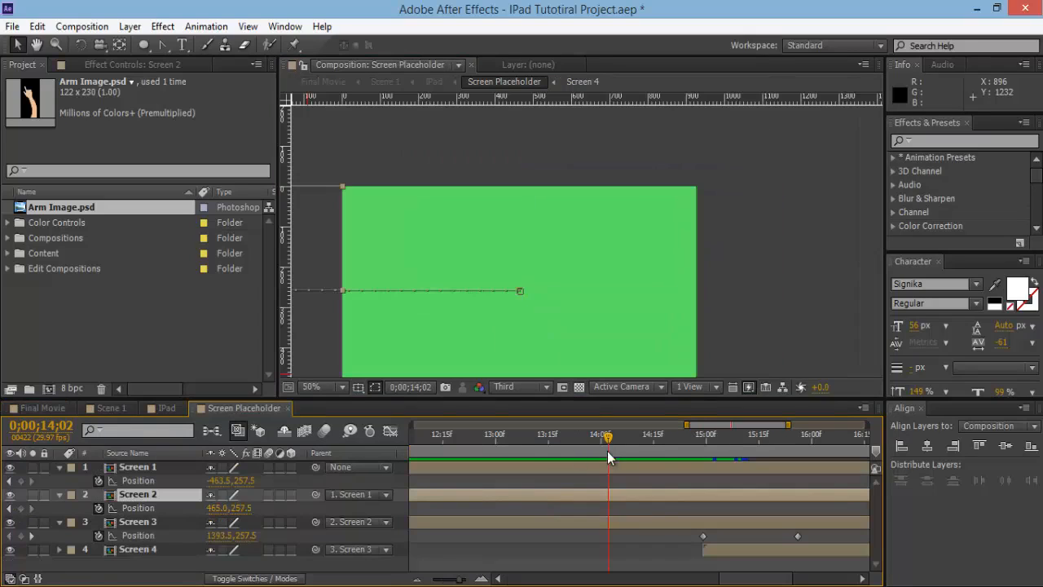
{"action": "left_click", "coordinate": [692, 439]}
{"action": "left_click", "coordinate": [12, 410]}
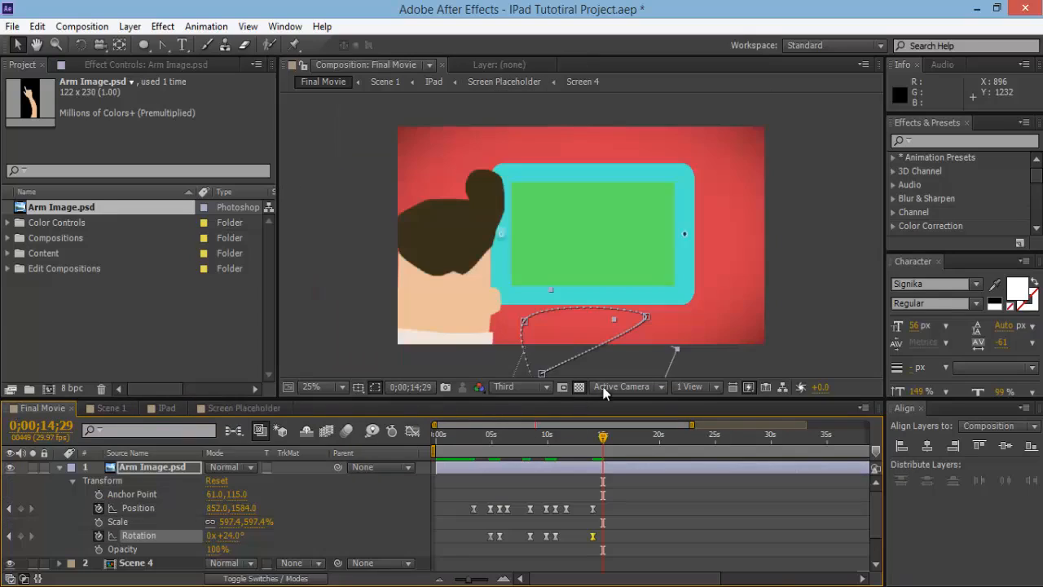
{"action": "left_click_drag", "start_coordinate": [640, 355], "coordinate": [723, 236]}
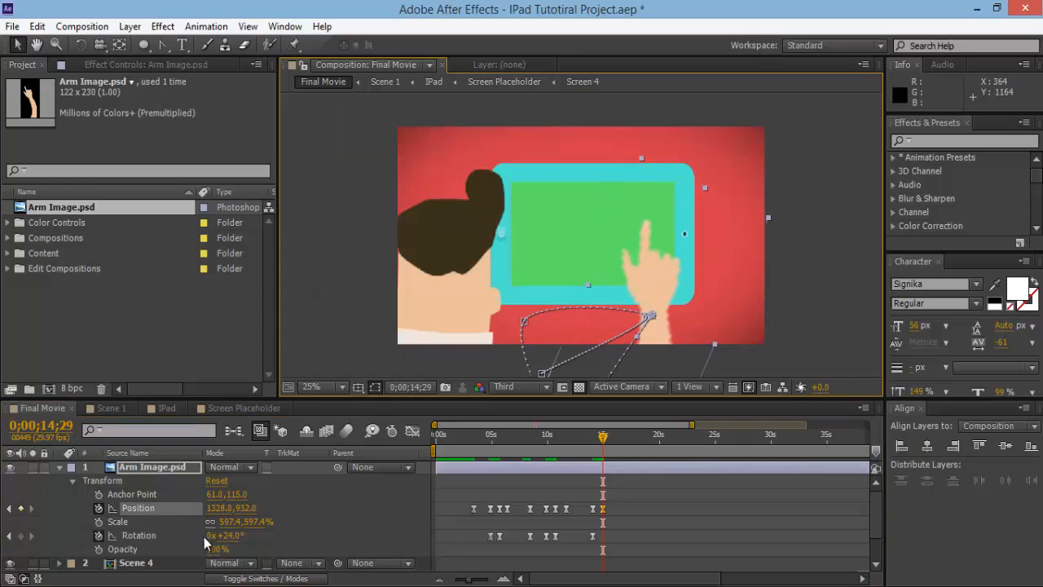
{"action": "left_click_drag", "start_coordinate": [228, 535], "coordinate": [243, 536]}
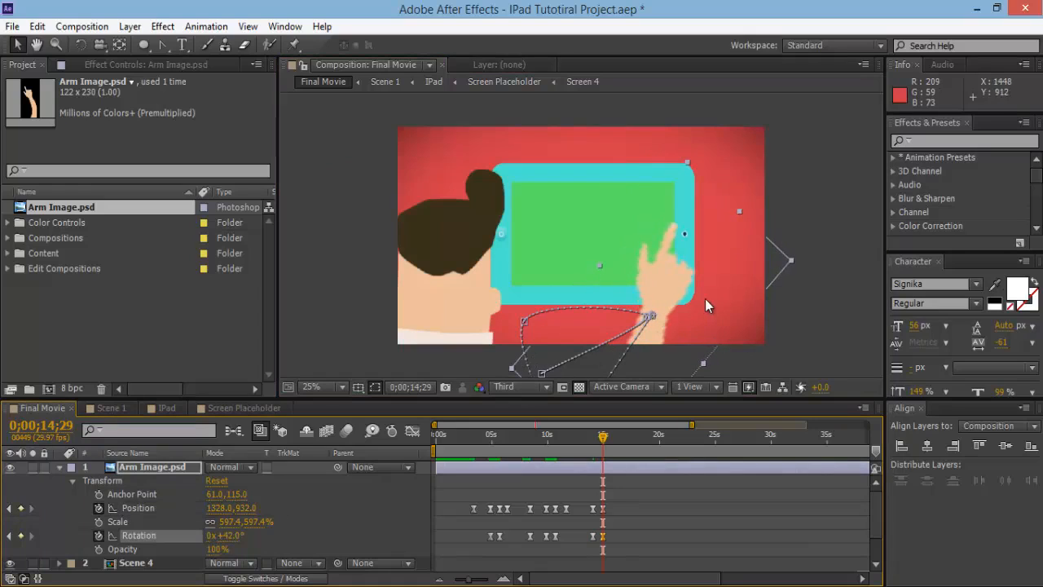
{"action": "mouse_move", "coordinate": [705, 298]}
{"action": "left_mouse_down"}
{"action": "mouse_move", "coordinate": [694, 305]}
{"action": "mouse_move", "coordinate": [690, 294]}
{"action": "left_mouse_up"}
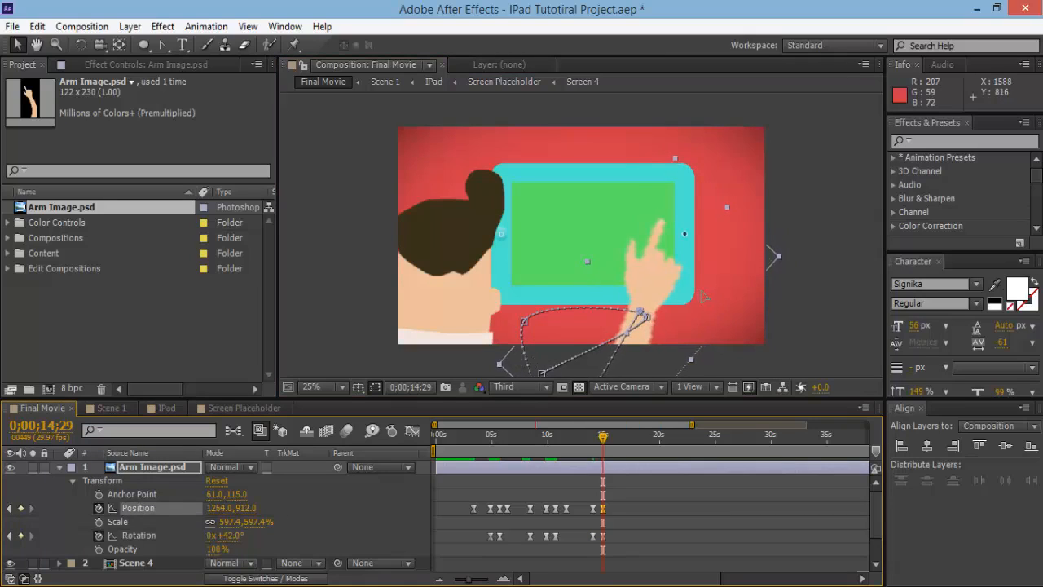
- At 0;00;15;26, Screen 3's second Position keyframe, swipe the arm across to about 664, 944 and rotate it to 27°
{"action": "left_click", "coordinate": [243, 407]}
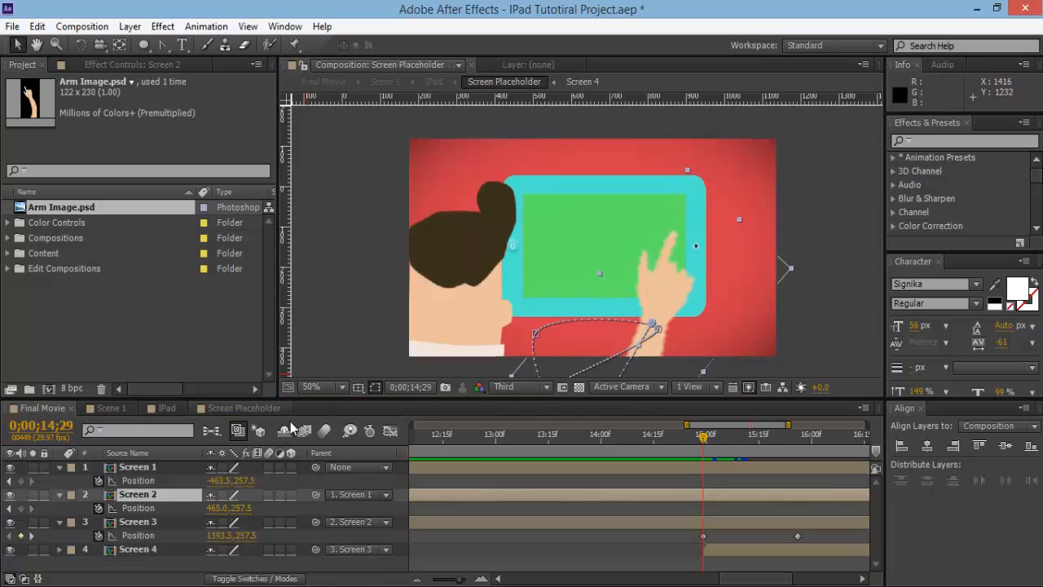
{"action": "left_click_drag", "start_coordinate": [705, 437], "coordinate": [805, 439]}
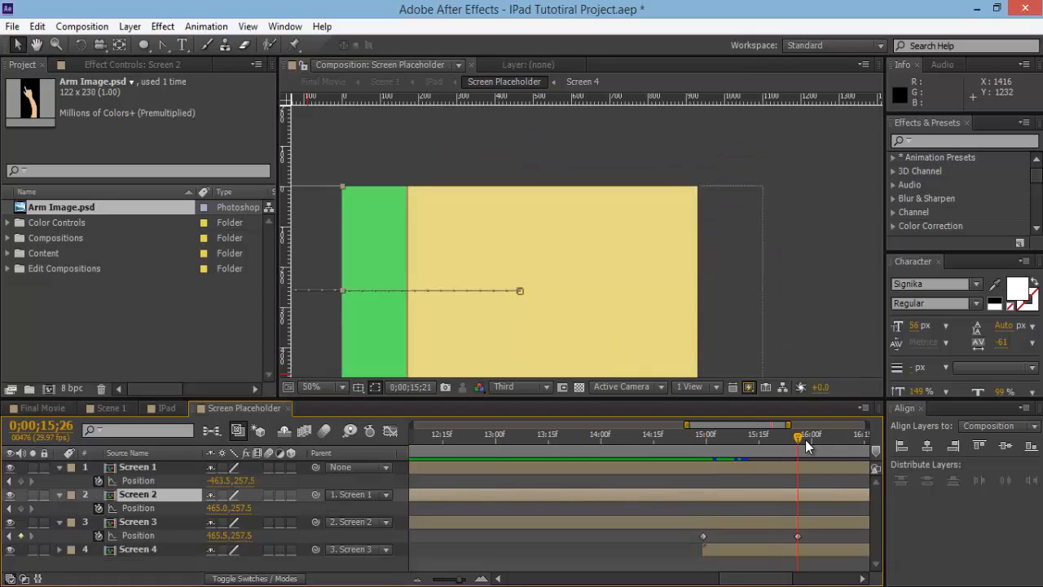
{"action": "left_click", "coordinate": [41, 407]}
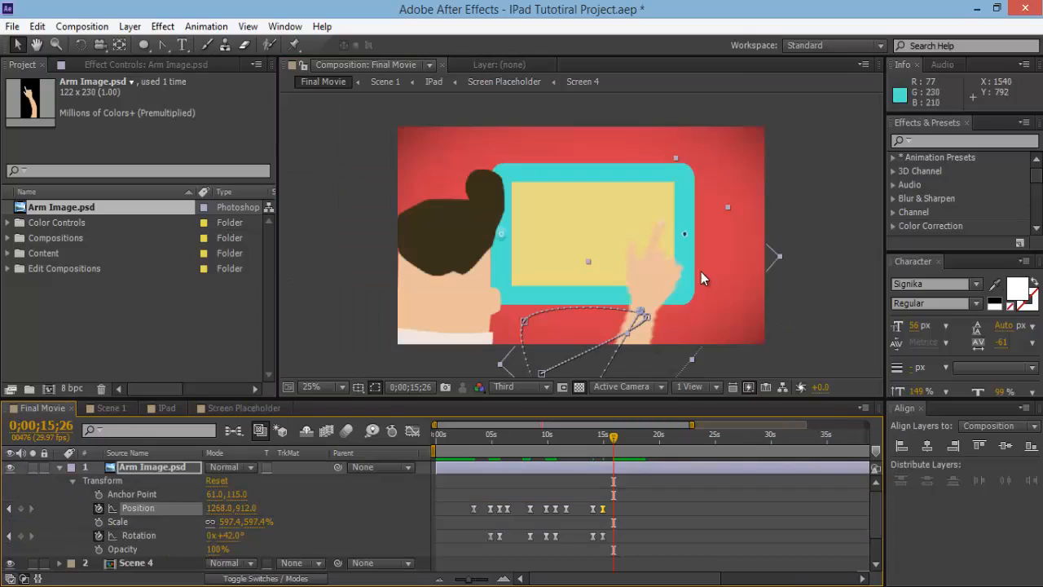
{"action": "left_click_drag", "start_coordinate": [676, 285], "coordinate": [612, 284]}
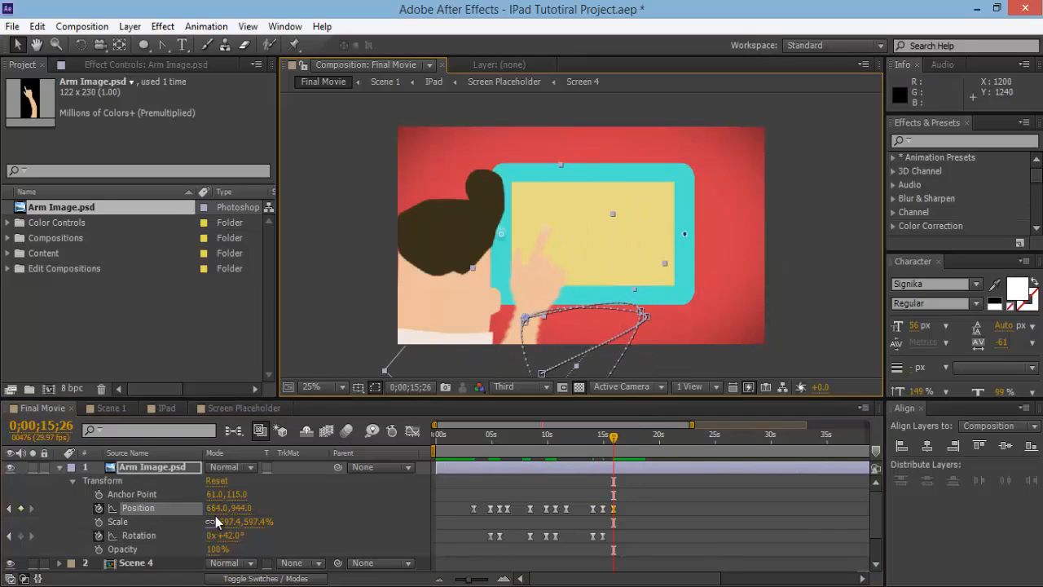
{"action": "left_click_drag", "start_coordinate": [213, 535], "coordinate": [191, 536]}
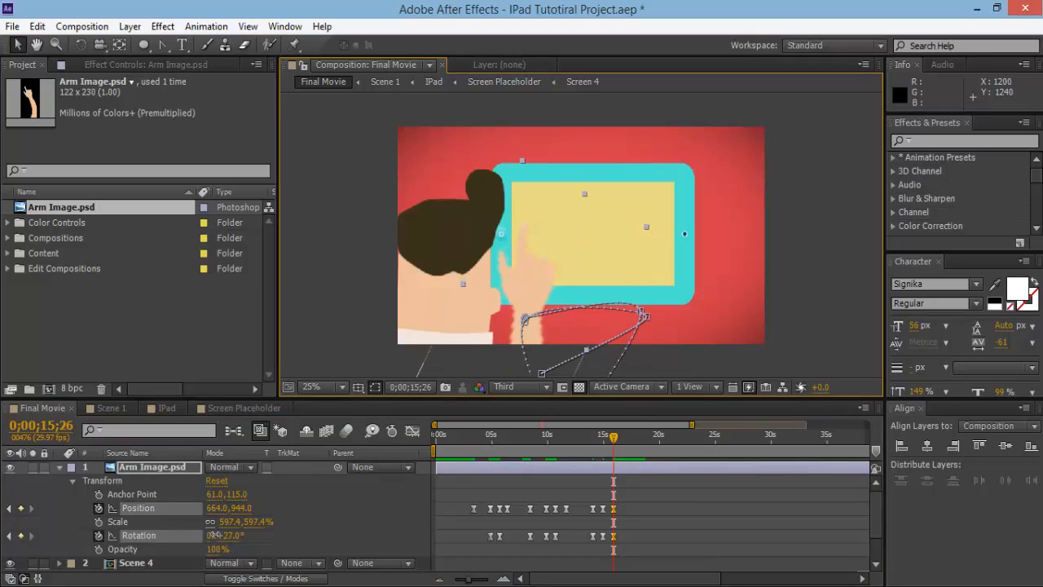
- At 0;00;16;15, lower the arm off the tablet to about 912, 1224, and preview the third swipe
{"action": "left_click", "coordinate": [620, 437]}
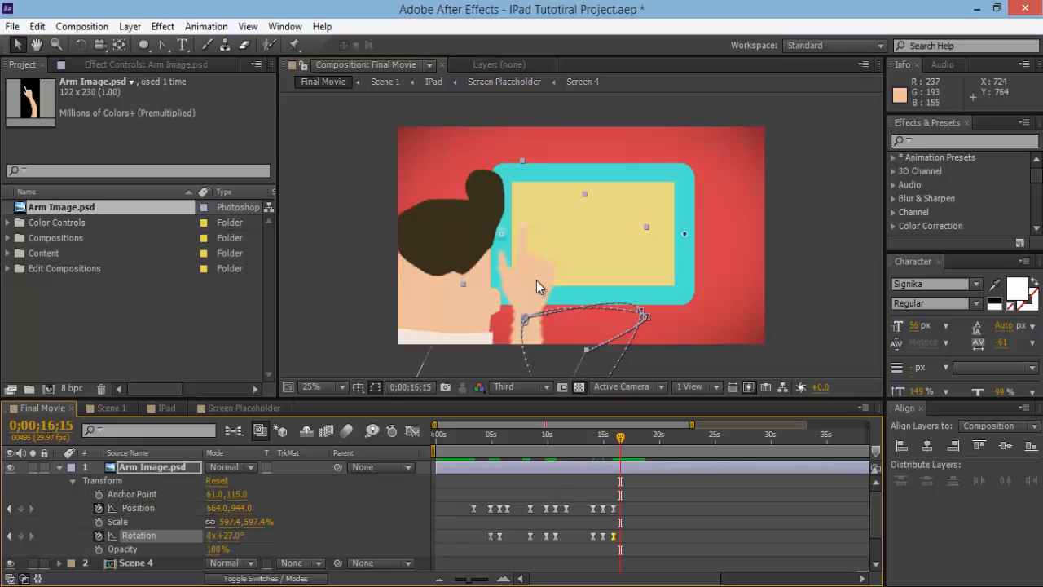
{"action": "left_click_drag", "start_coordinate": [536, 280], "coordinate": [583, 342]}
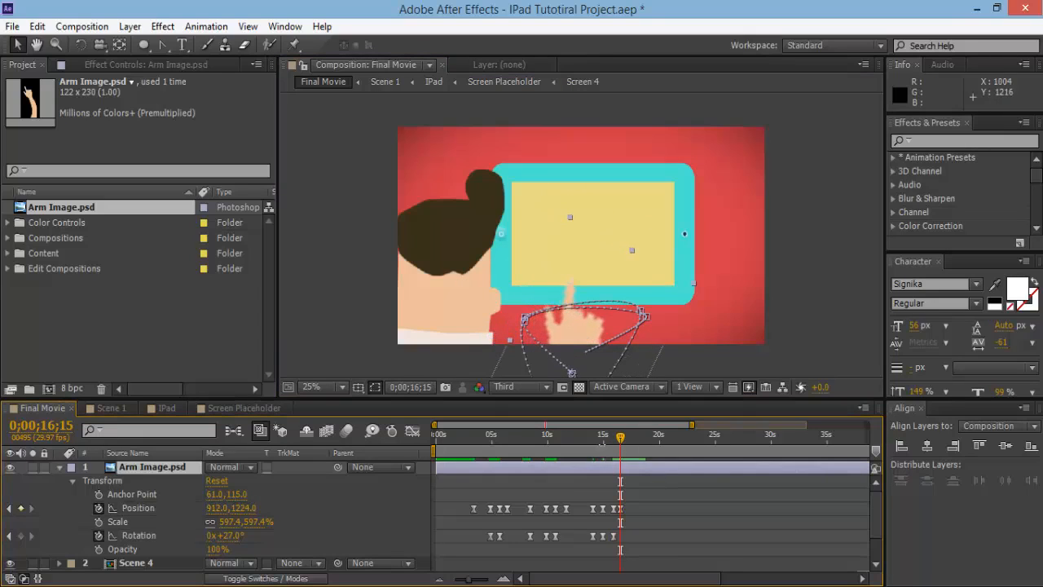
{"action": "left_click", "coordinate": [592, 437]}
{"action": "key", "text": "space"}
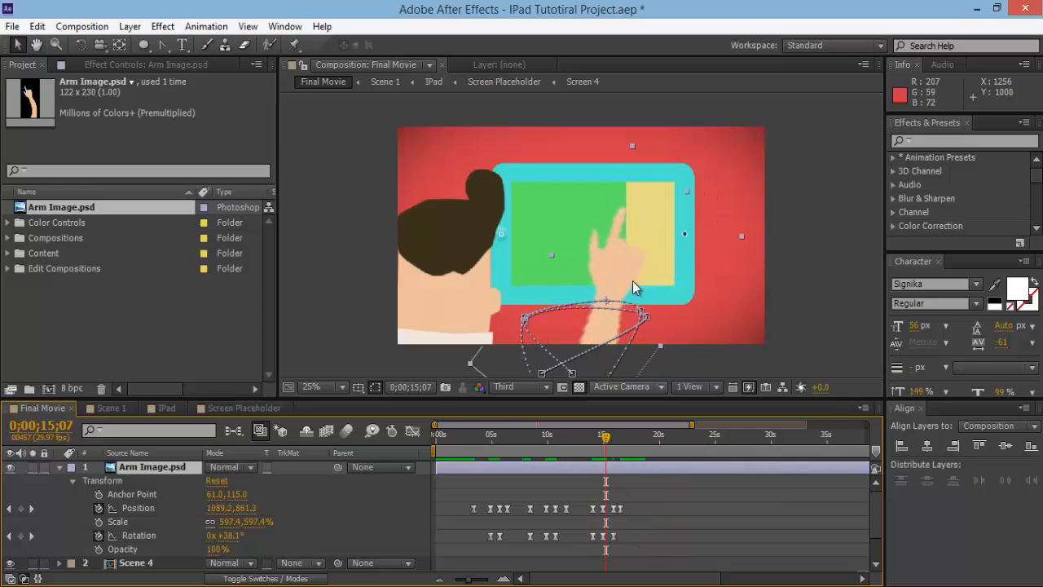
- Shift the arm's third swipe and drop keyframes slightly earlier, and preview the motion from 0;00;14;26
{"action": "left_click_drag", "start_coordinate": [625, 546], "coordinate": [602, 498]}
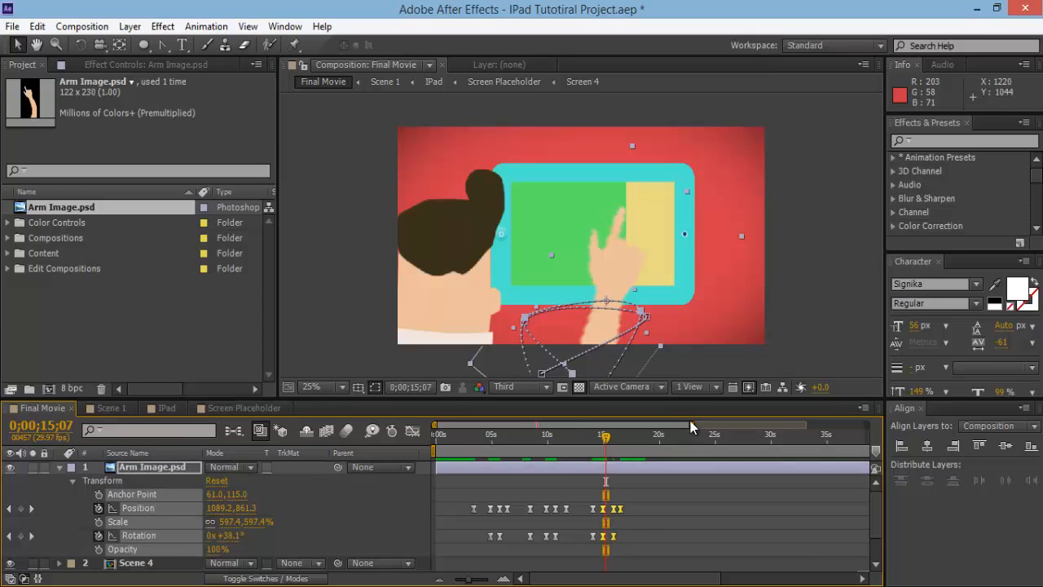
{"action": "left_click_drag", "start_coordinate": [689, 422], "coordinate": [576, 425]}
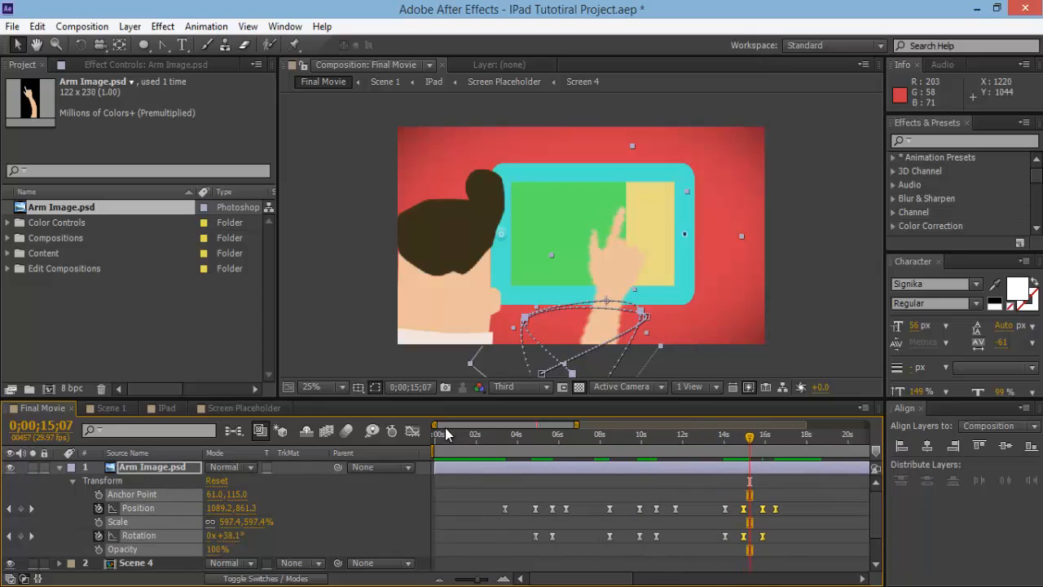
{"action": "left_click_drag", "start_coordinate": [434, 425], "coordinate": [515, 424]}
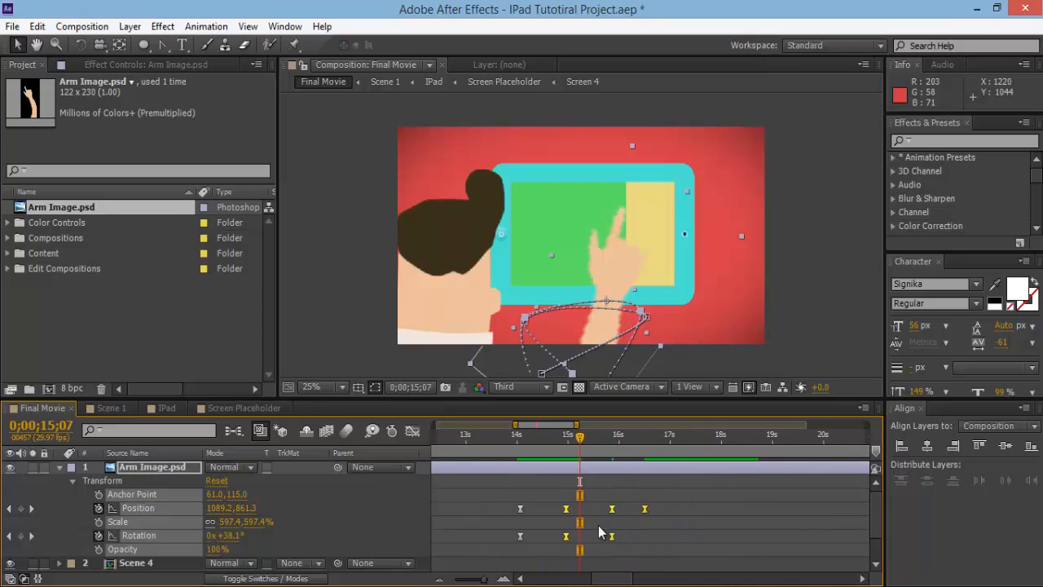
{"action": "left_click_drag", "start_coordinate": [565, 512], "coordinate": [562, 512]}
{"action": "left_click", "coordinate": [562, 445]}
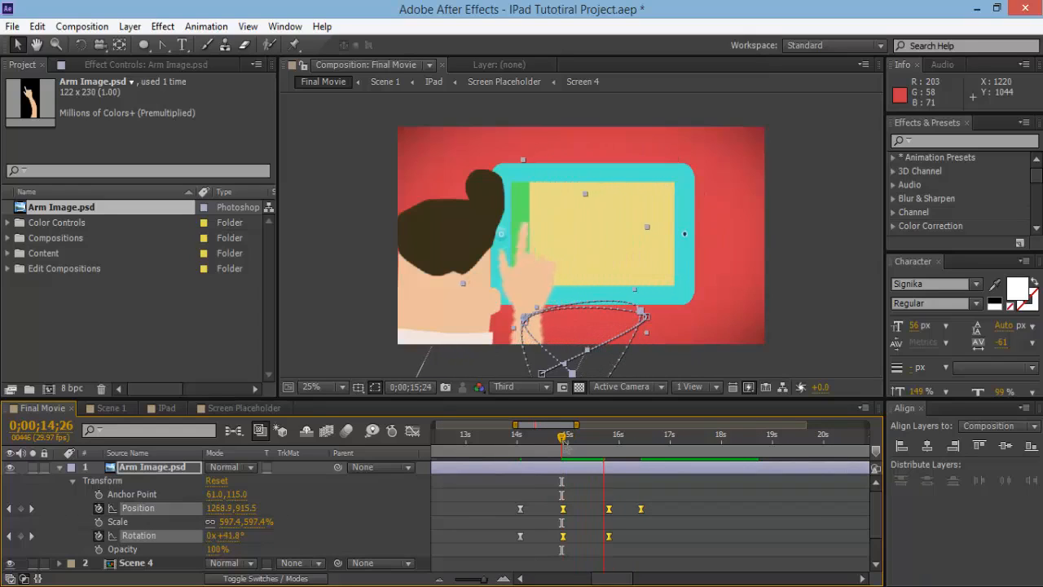
{"action": "left_click", "coordinate": [678, 524]}
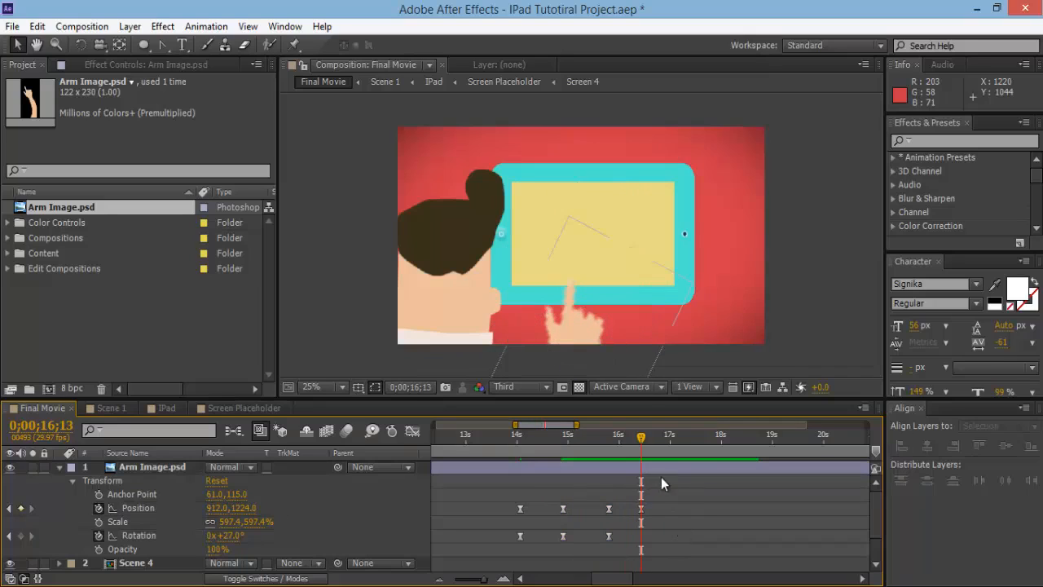
- Check the screen layers' timing after the third slide in Screen Placeholder, and return to Final Movie at 0;00;17;12
{"action": "left_click", "coordinate": [256, 408]}
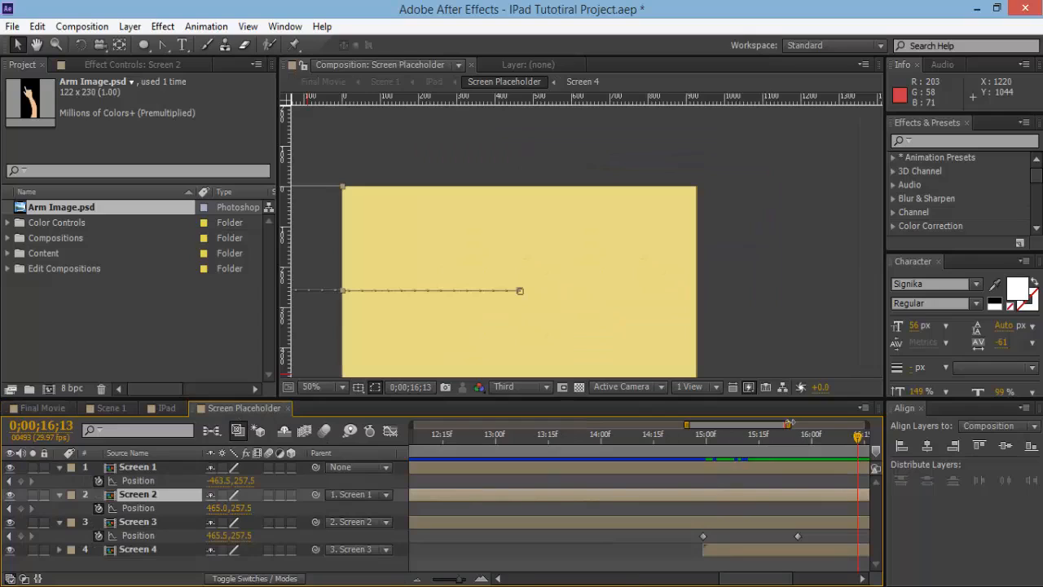
{"action": "left_click_drag", "start_coordinate": [809, 423], "coordinate": [865, 423]}
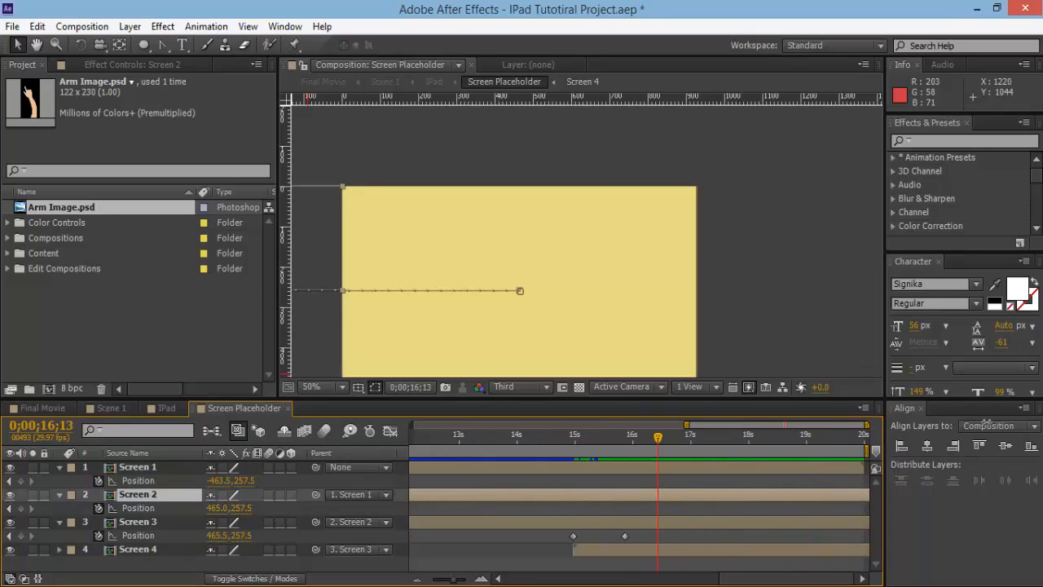
{"action": "left_click", "coordinate": [625, 524]}
{"action": "left_click_drag", "start_coordinate": [658, 457], "coordinate": [714, 453]}
{"action": "key", "text": "Tab"}
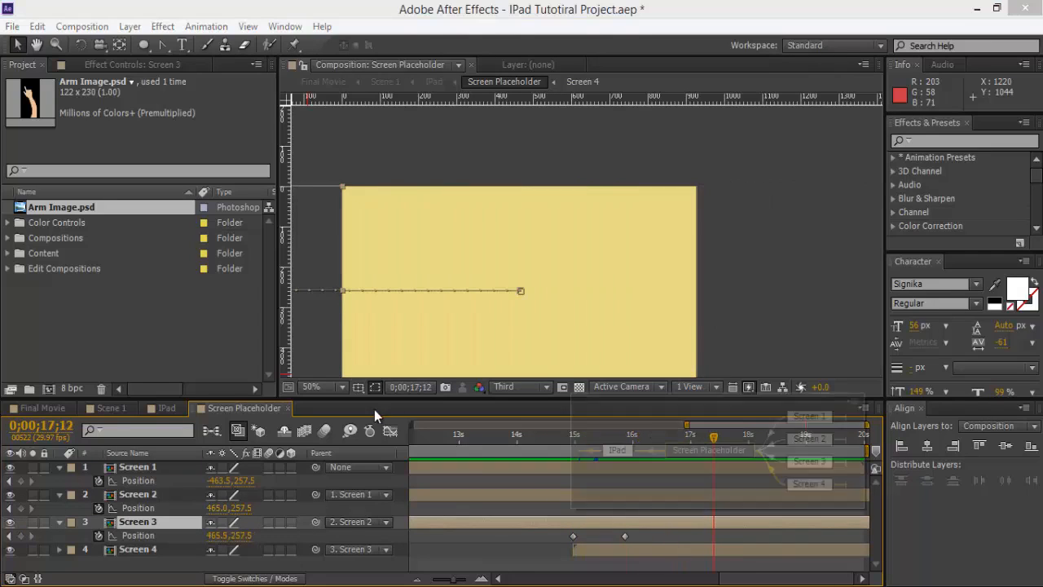
{"action": "key", "text": "Tab"}
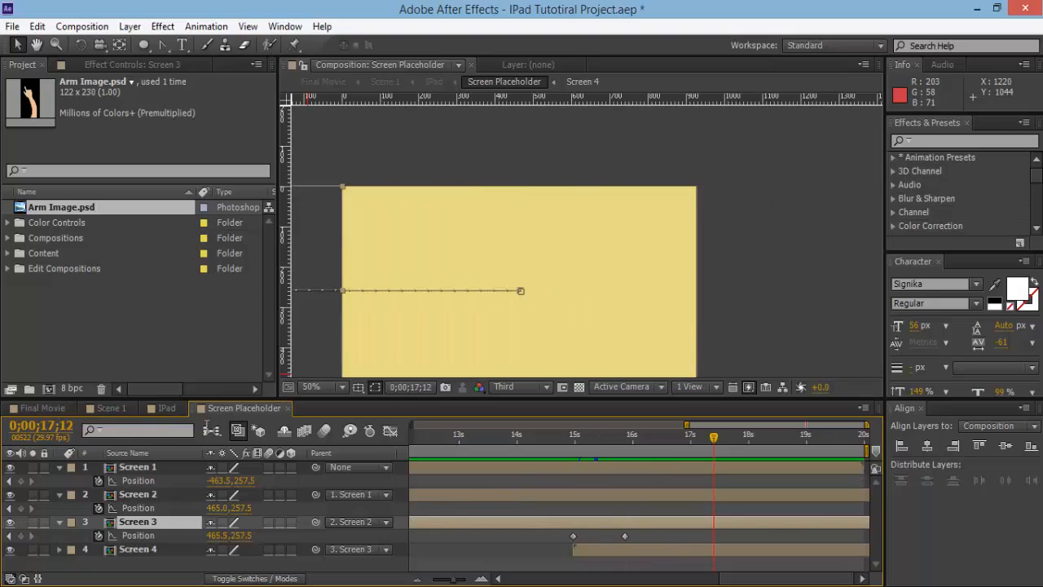
{"action": "left_click", "coordinate": [70, 410]}
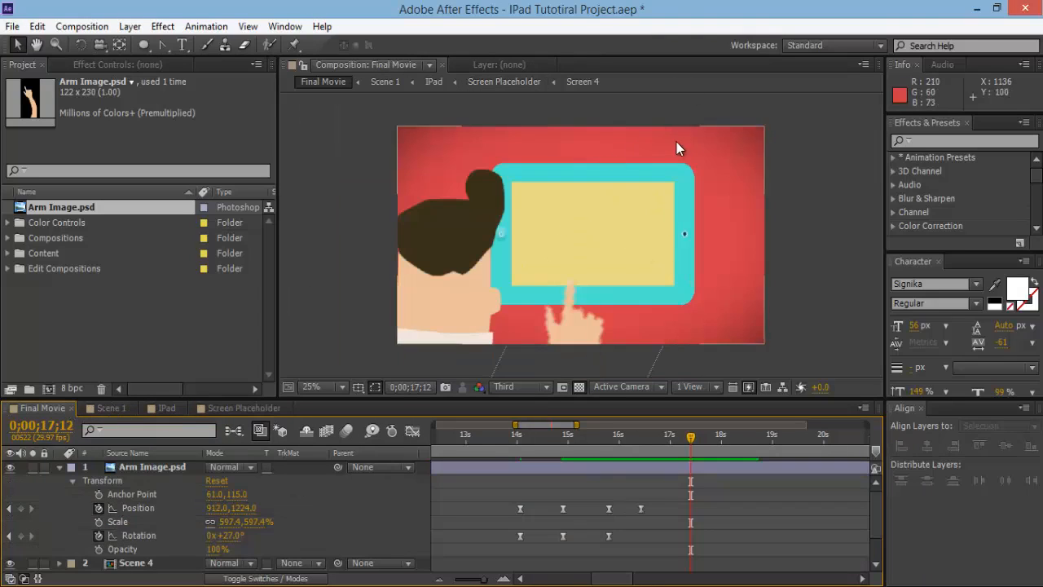
- At 0;00;16;13, the arm's last Position keyframe, lower the arm completely out of frame to about 908, 1624, and collapse the layer's properties
{"action": "left_click", "coordinate": [659, 438]}
{"action": "left_click_drag", "start_coordinate": [617, 447], "coordinate": [433, 425]}
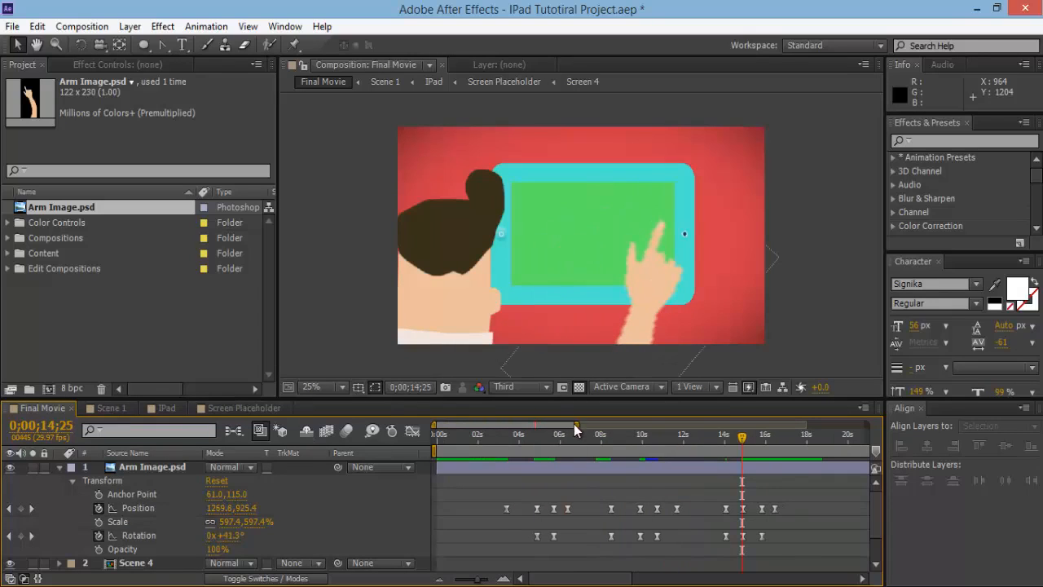
{"action": "left_click_drag", "start_coordinate": [576, 425], "coordinate": [825, 425]}
{"action": "left_click", "coordinate": [544, 436]}
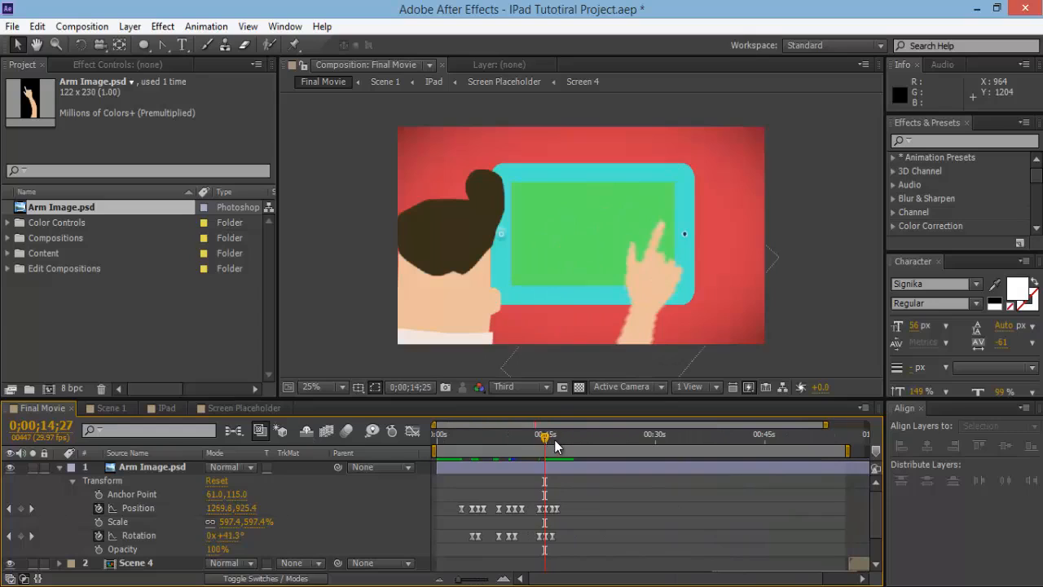
{"action": "left_click_drag", "start_coordinate": [555, 445], "coordinate": [558, 444]}
{"action": "left_click", "coordinate": [581, 351]}
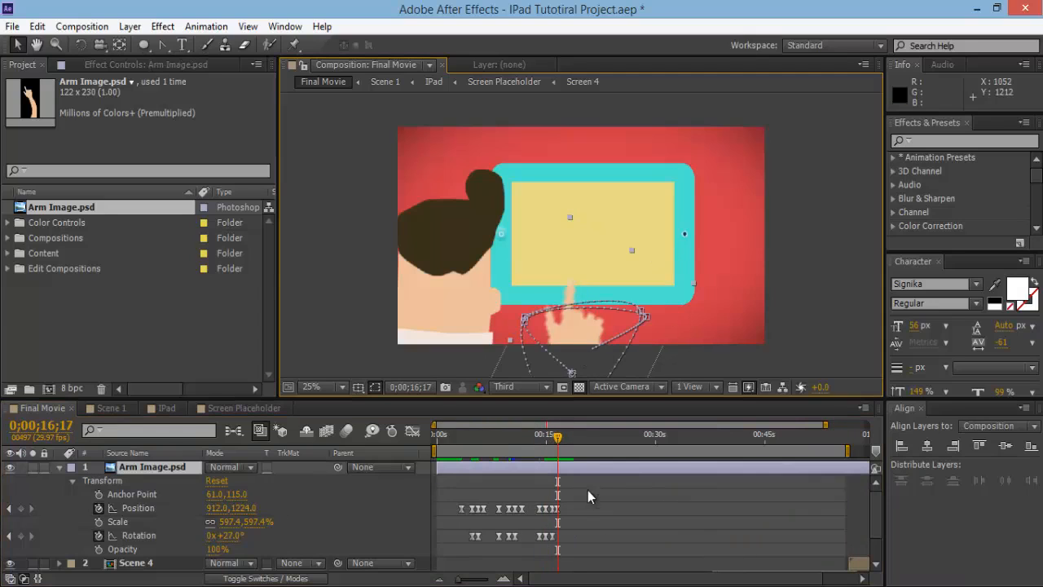
{"action": "left_click_drag", "start_coordinate": [827, 423], "coordinate": [558, 424]}
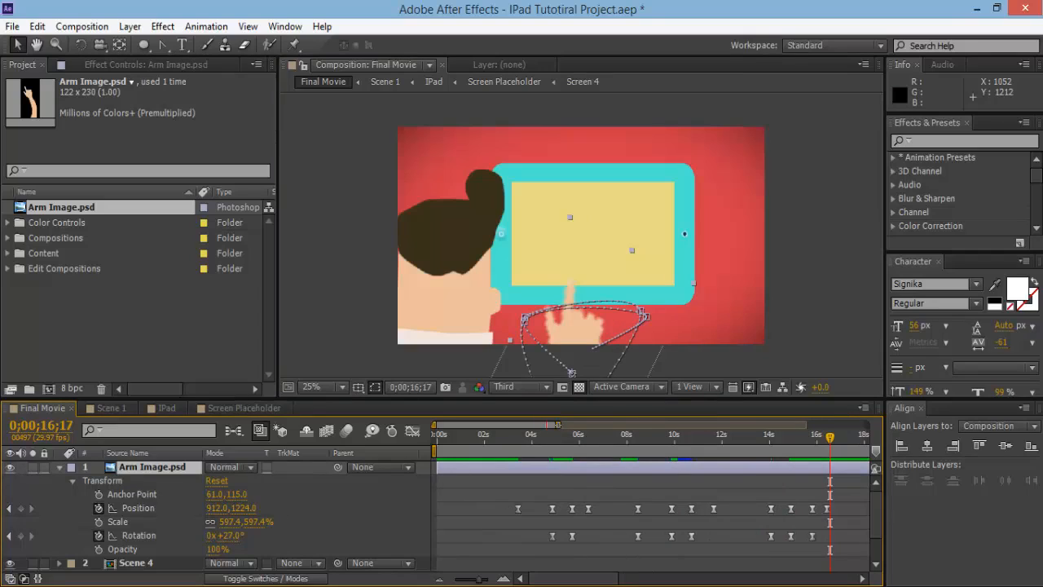
{"action": "mouse_move", "coordinate": [831, 436]}
{"action": "left_mouse_down"}
{"action": "mouse_move", "coordinate": [819, 441]}
{"action": "mouse_move", "coordinate": [840, 440]}
{"action": "left_mouse_up"}
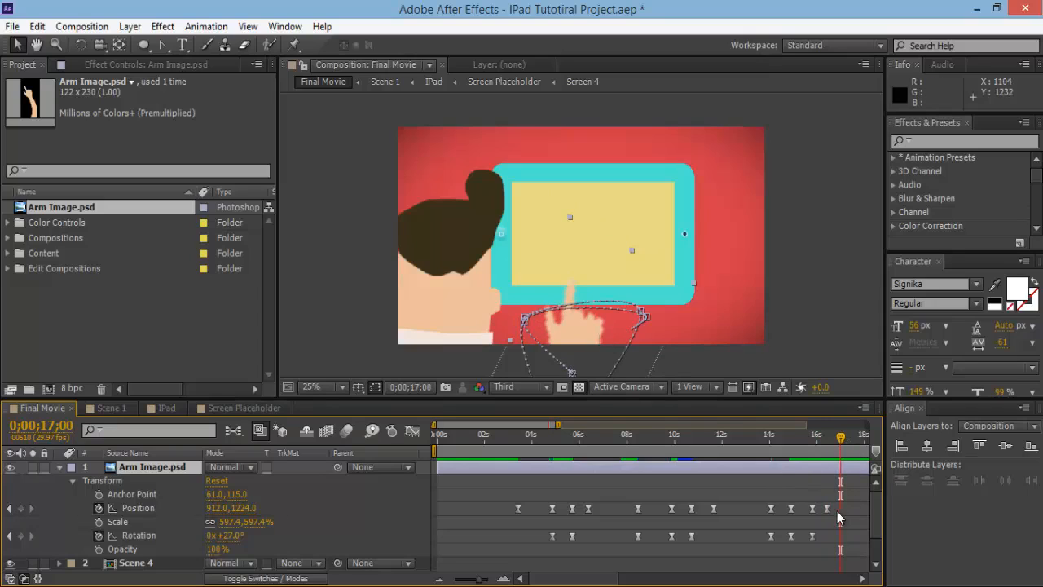
{"action": "left_click_drag", "start_coordinate": [840, 443], "coordinate": [826, 447]}
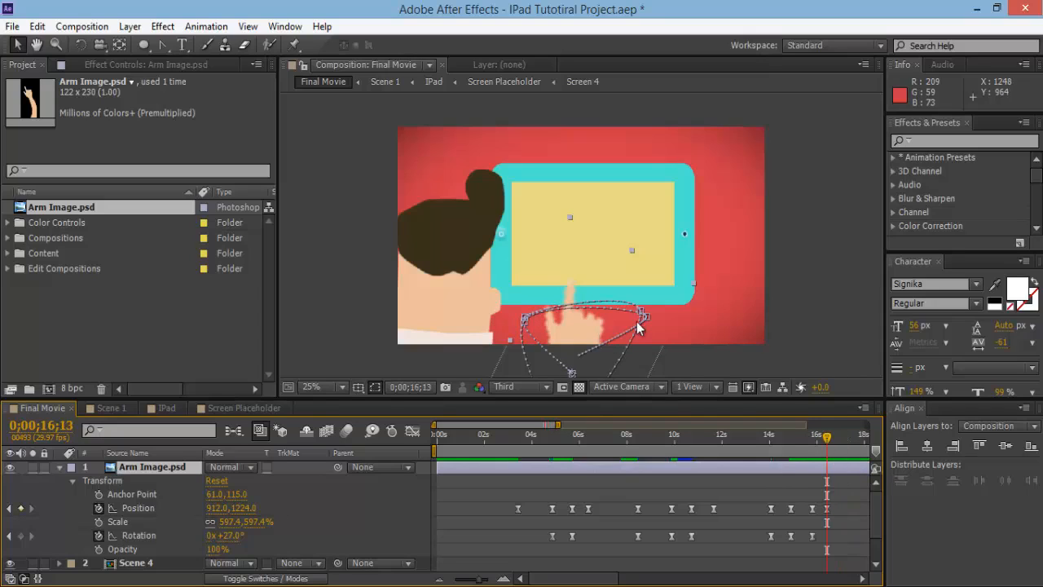
{"action": "left_click_drag", "start_coordinate": [581, 344], "coordinate": [578, 432]}
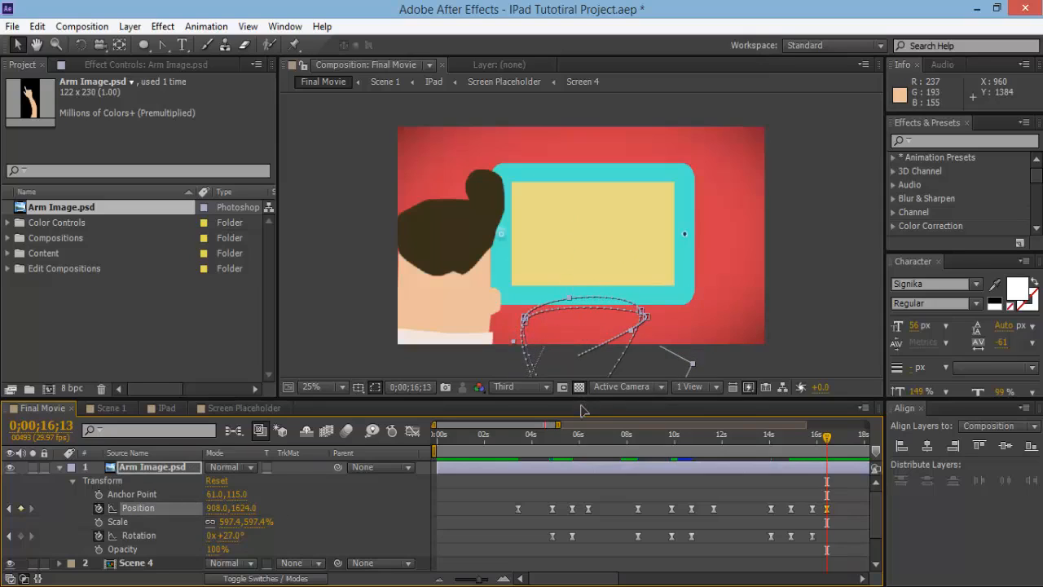
{"action": "left_click", "coordinate": [851, 551]}
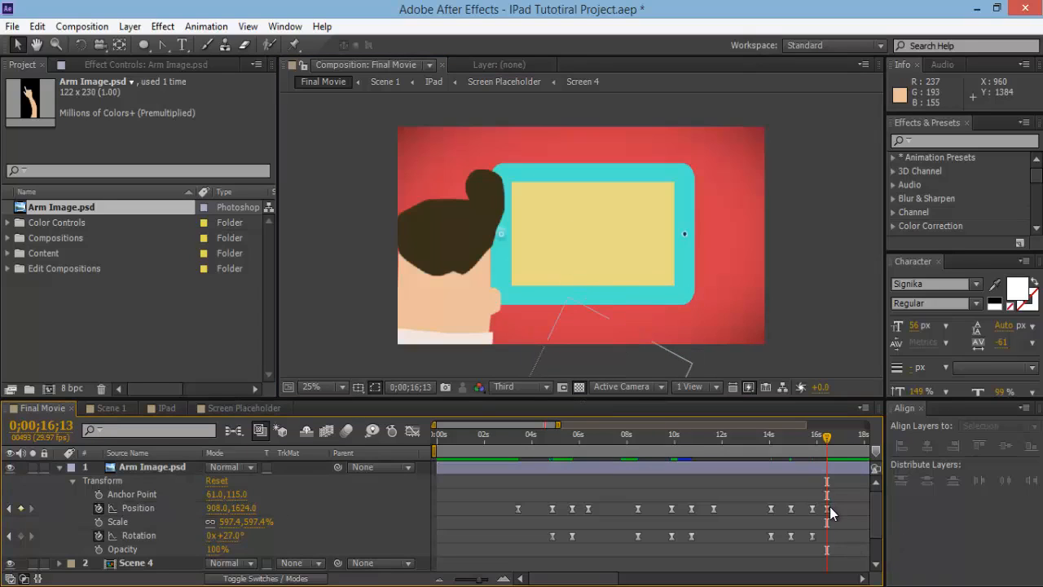
{"action": "left_click", "coordinate": [57, 469]}
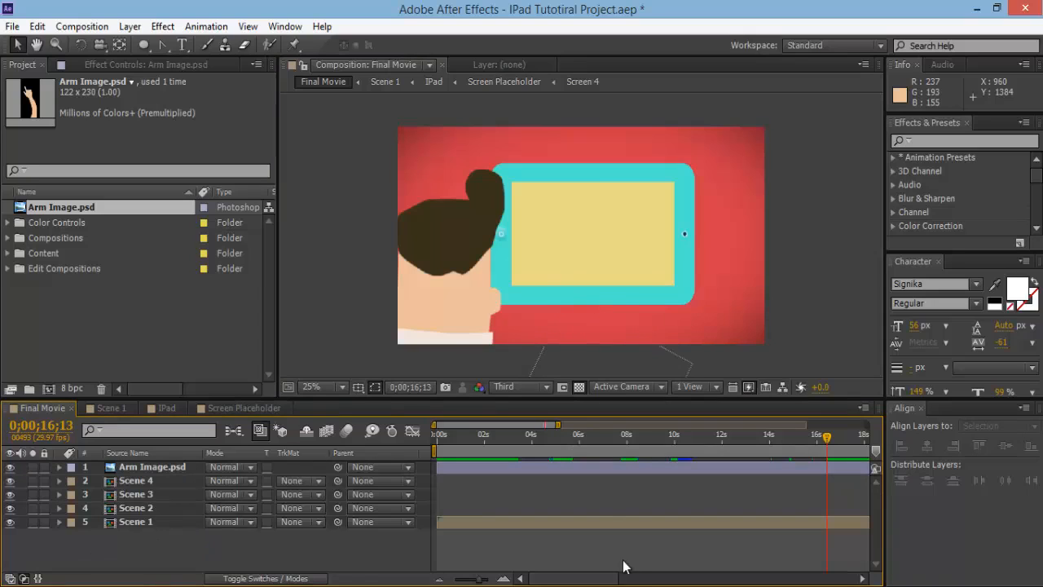